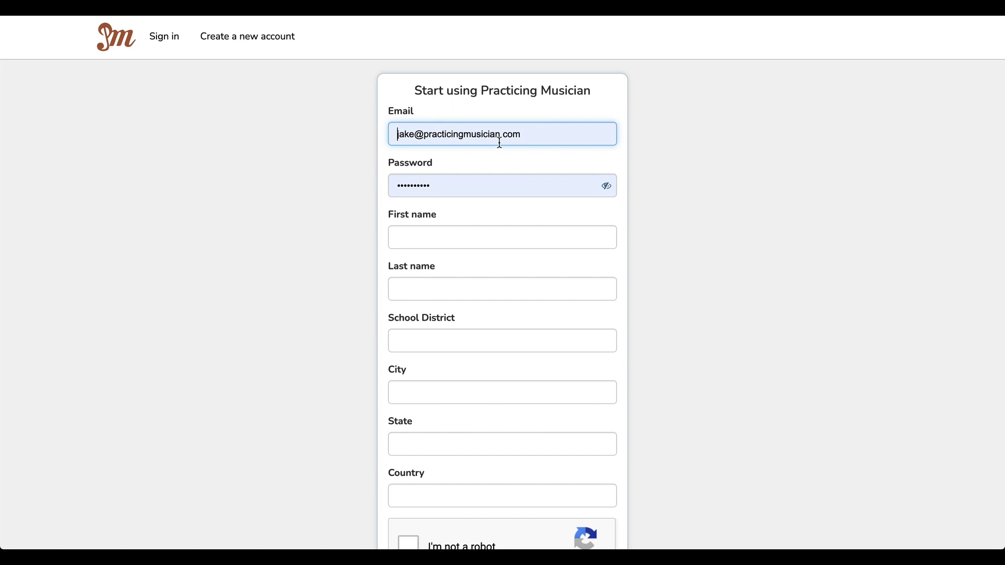
# Step: Fill the email and password from a saved login and enter the teacher's first and last name
pyautogui.tripleClick(484, 133)
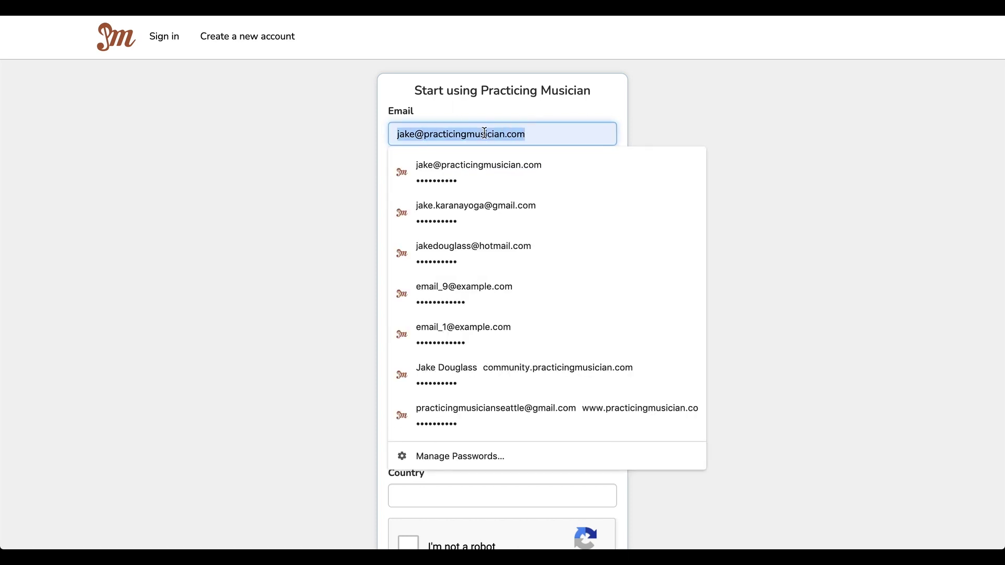
pyautogui.click(468, 207)
pyautogui.click(448, 237)
pyautogui.press('Tab')
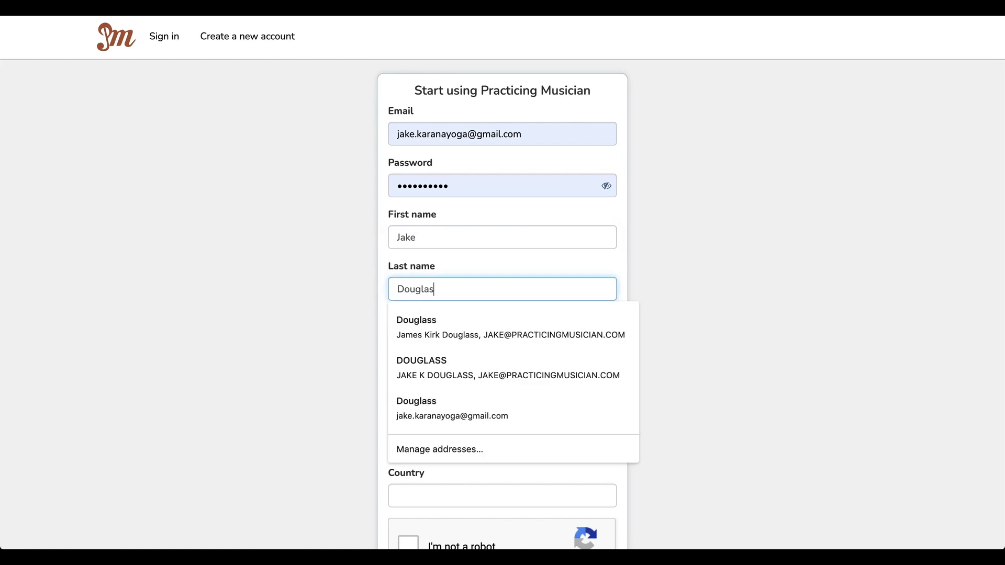
# Step: Enter school district Shoreline, city Shoreline, state WA and country US
pyautogui.press('Tab')
pyautogui.write('Shoreline')
pyautogui.press('Tab')
pyautogui.write('Shoreline')
pyautogui.press('Tab')
pyautogui.write('WA')
pyautogui.press('Tab')
pyautogui.write('US')
pyautogui.press('Tab')
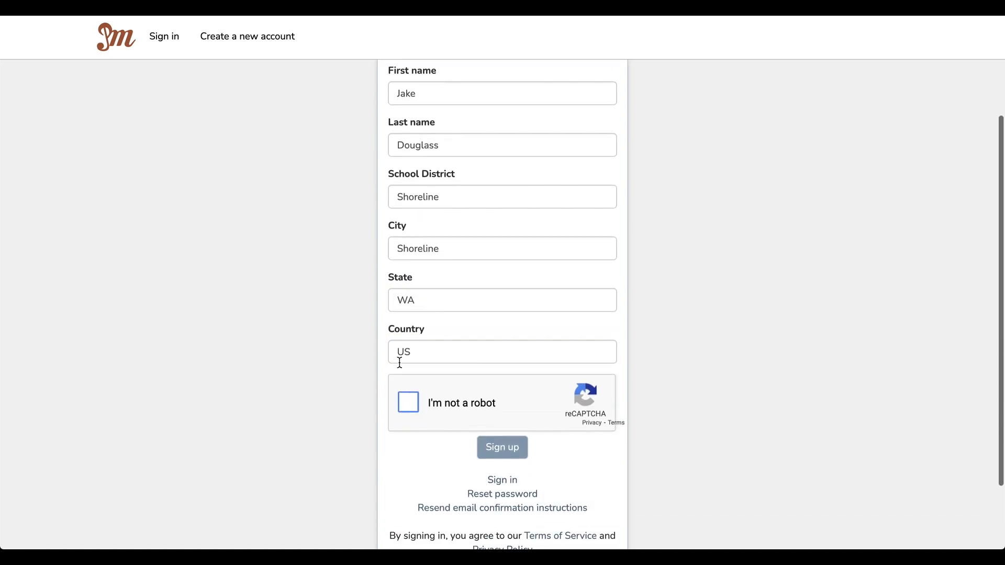
# Step: Pass the reCAPTCHA by picking the three stairs images, then submit the sign-up form
pyautogui.click(403, 408)
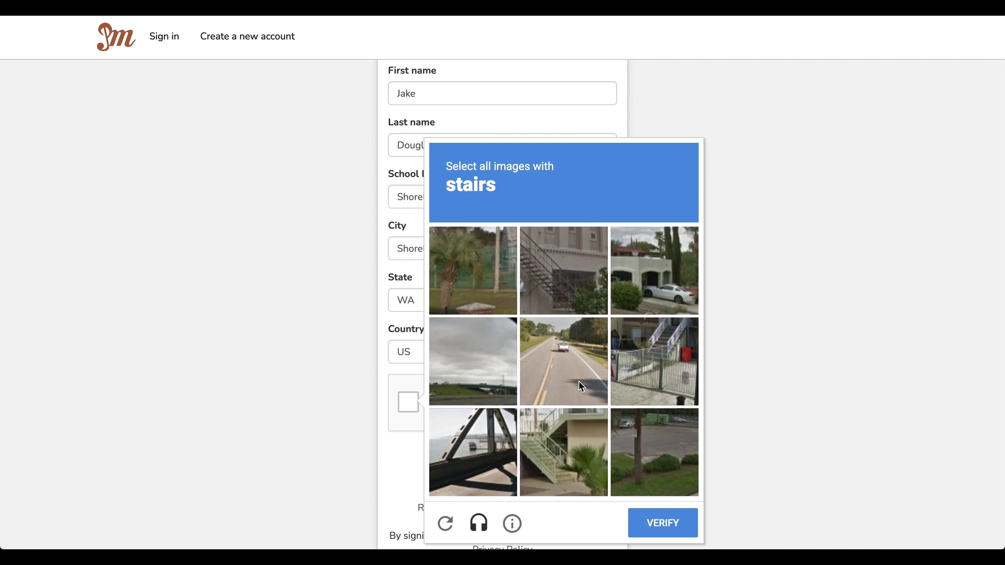
pyautogui.click(566, 301)
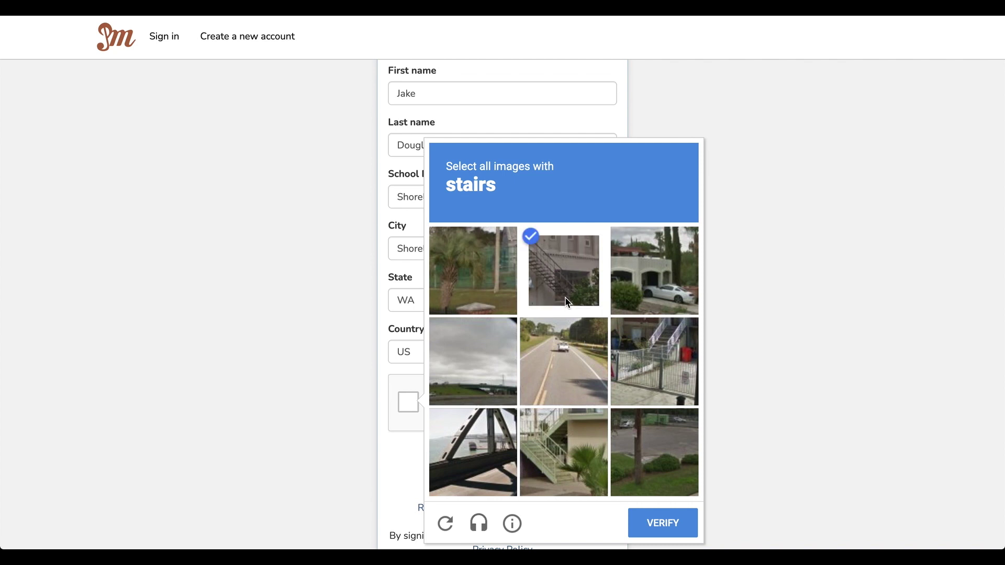
pyautogui.click(648, 353)
pyautogui.click(559, 459)
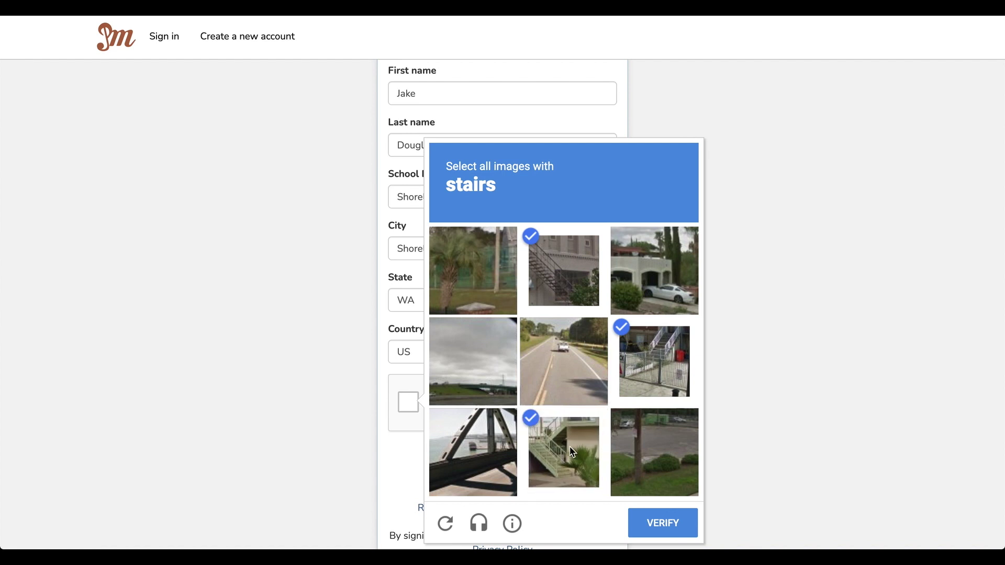
pyautogui.click(672, 526)
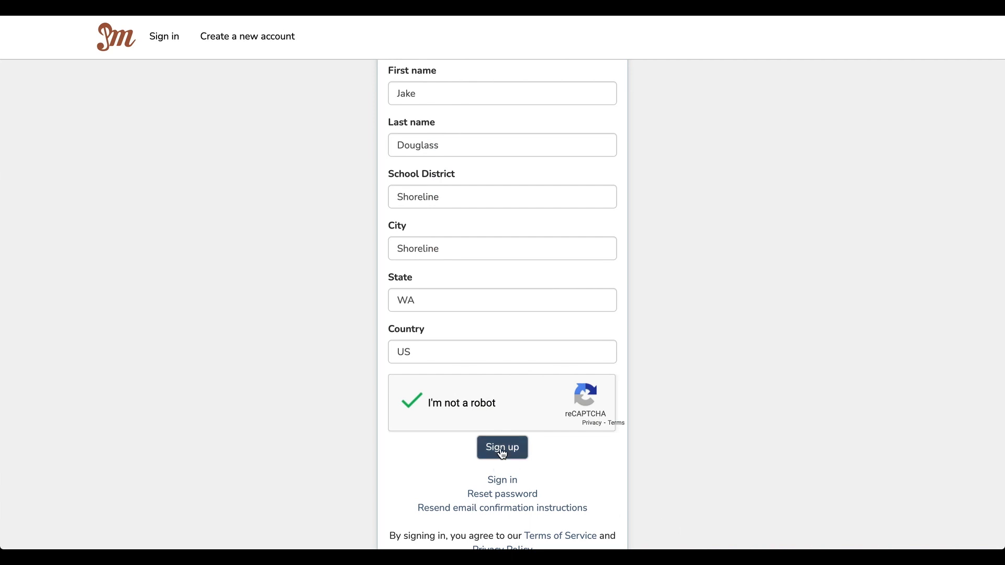
pyautogui.click(503, 449)
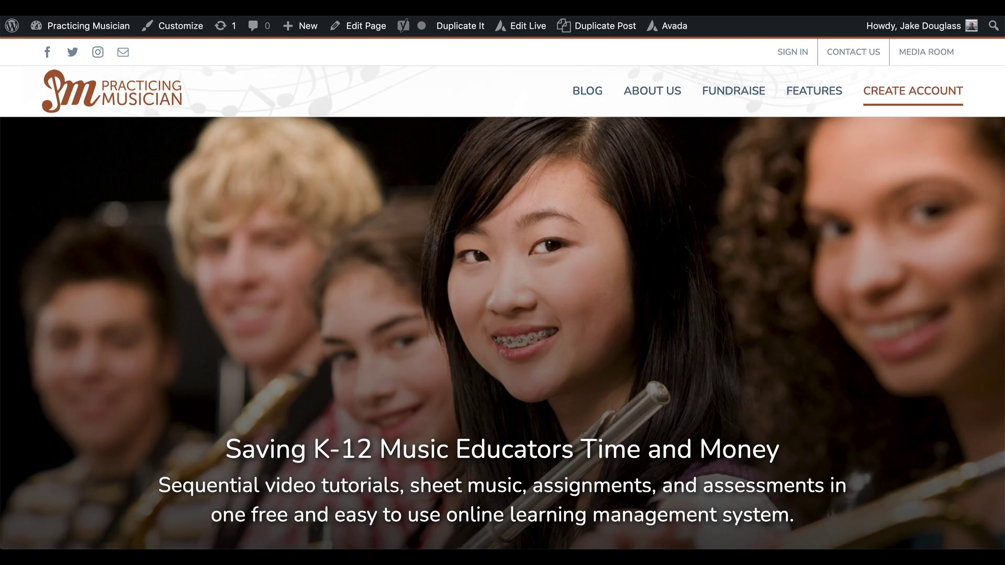
# Step: Go to Gmail, switch to the other account, and confirm via the Confirmation instructions email
pyautogui.press('super+l')
pyautogui.write('gmail')
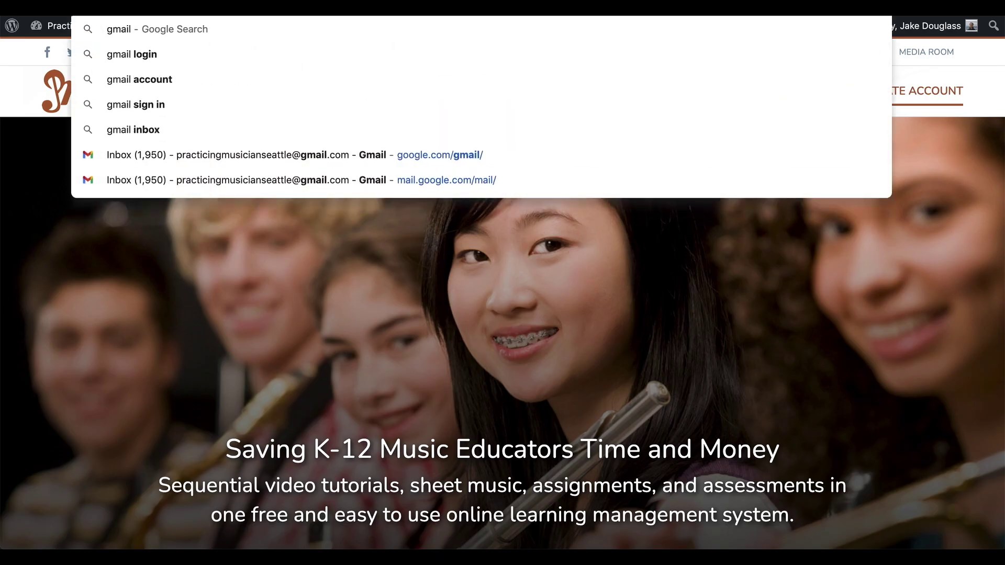
pyautogui.press('Return')
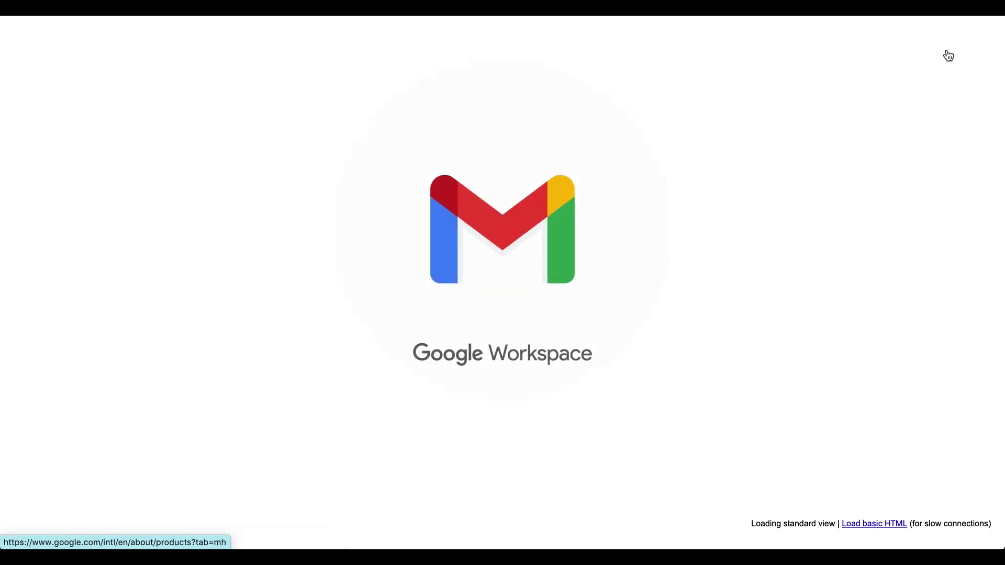
pyautogui.click(977, 46)
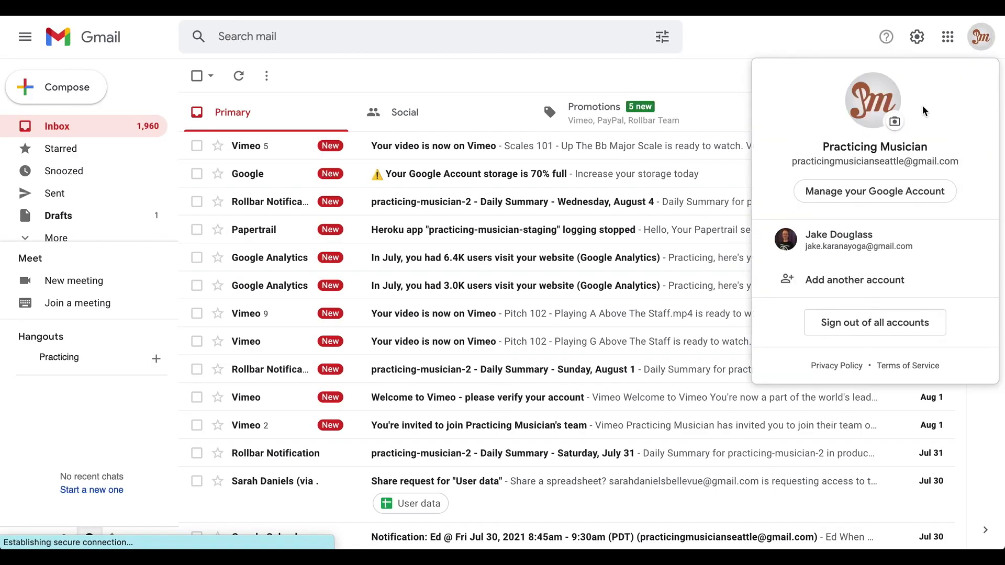
pyautogui.click(849, 234)
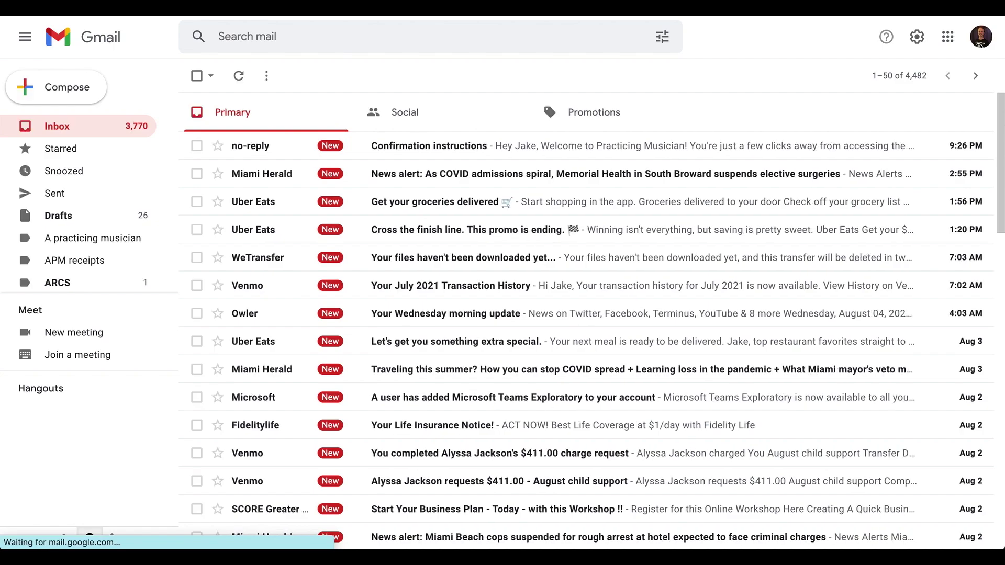
pyautogui.click(432, 145)
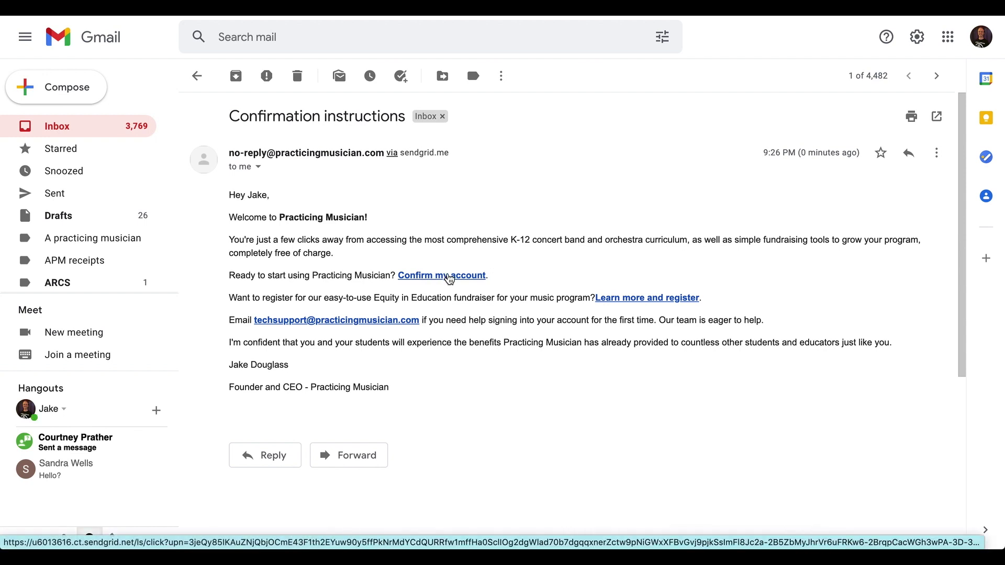
pyautogui.click(449, 276)
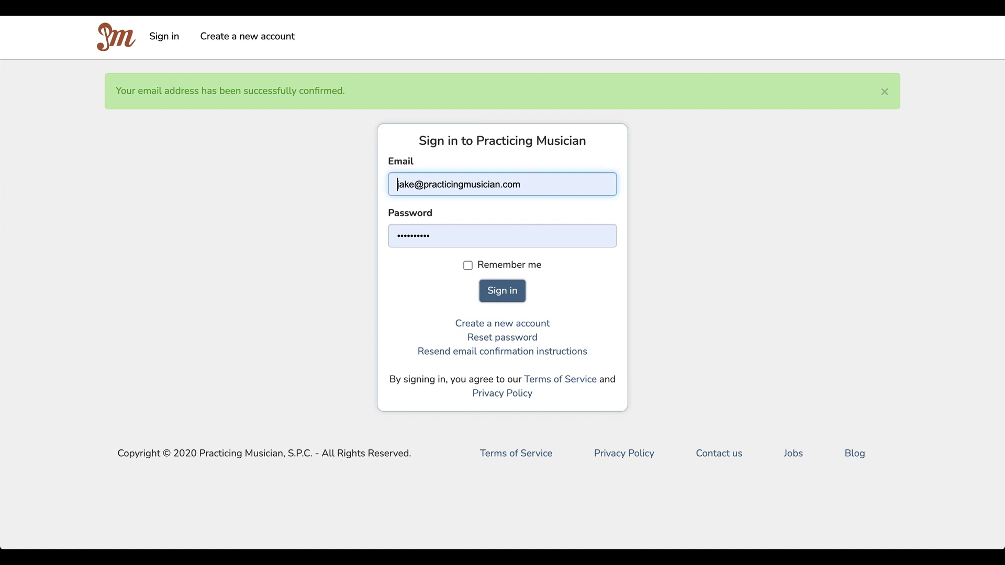
# Step: Sign in with the teacher's saved login, skip the welcome tour, and go to Achievements
pyautogui.click(525, 186)
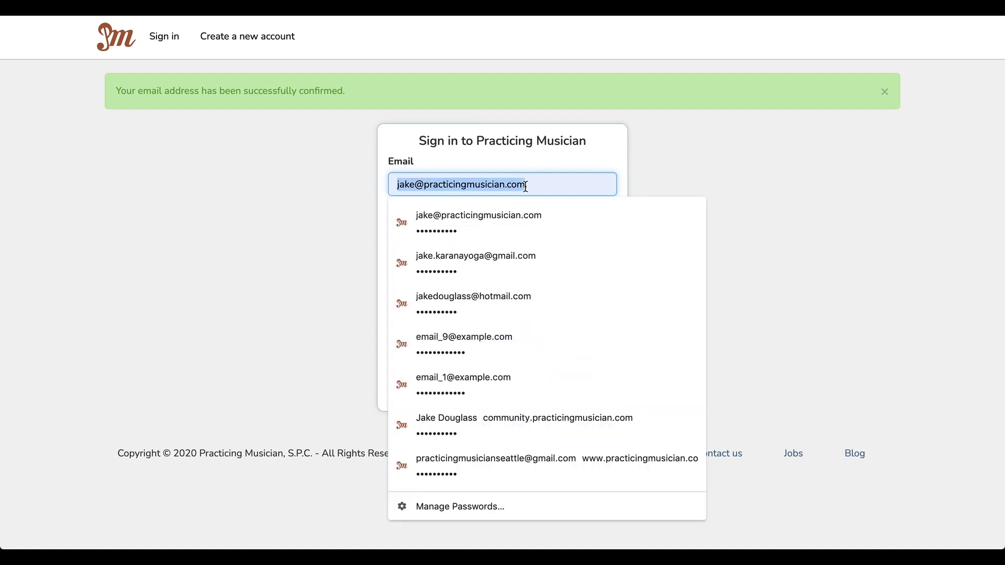
pyautogui.click(502, 257)
pyautogui.click(501, 287)
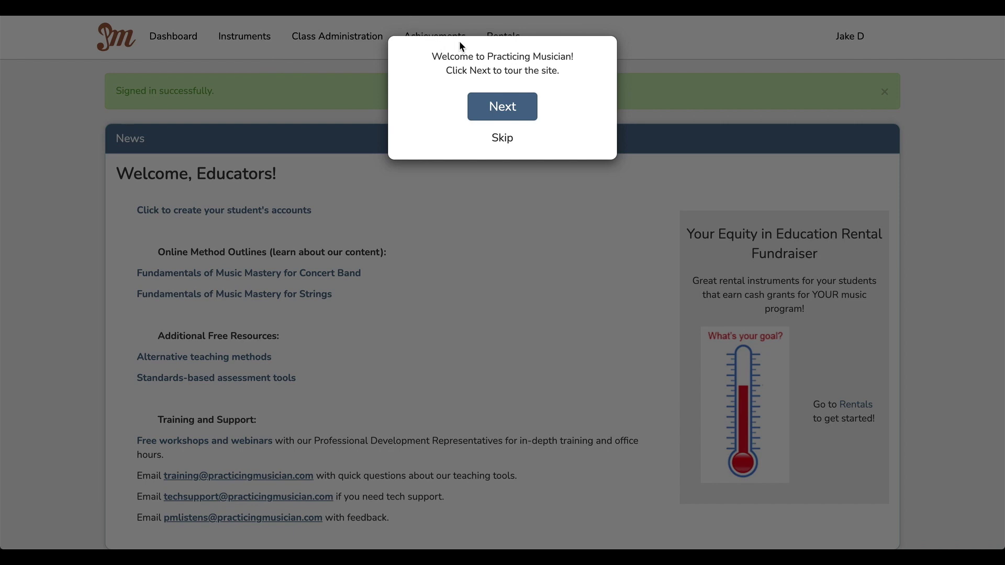
pyautogui.click(501, 139)
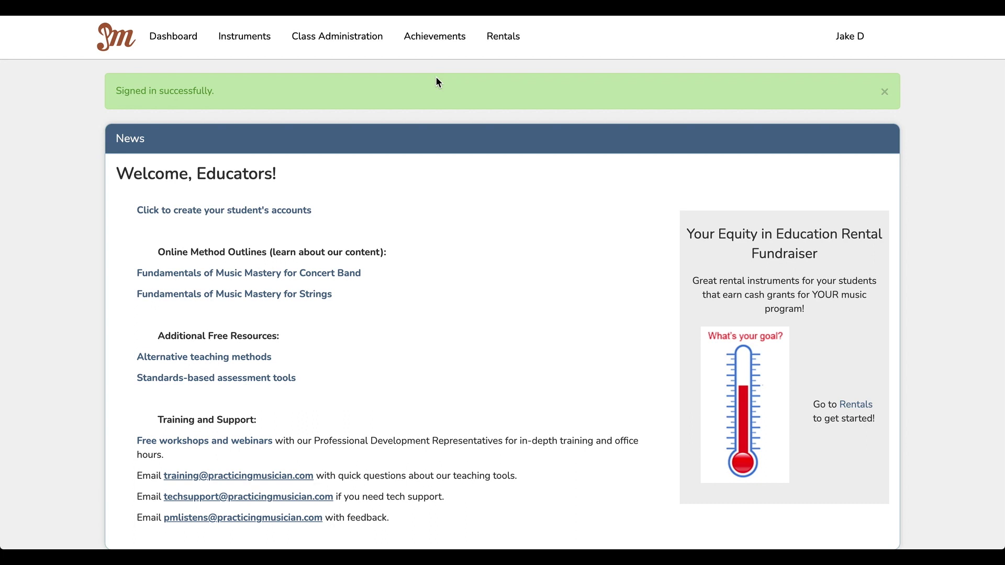
pyautogui.click(444, 41)
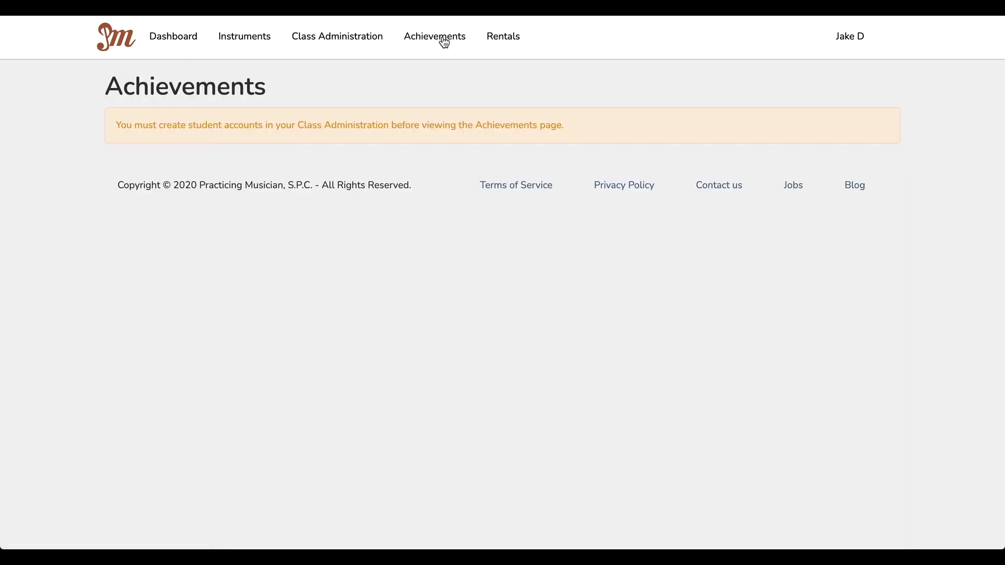
# Step: Download the student account creation template from Class Administration and bring up the import file chooser
pyautogui.click(363, 38)
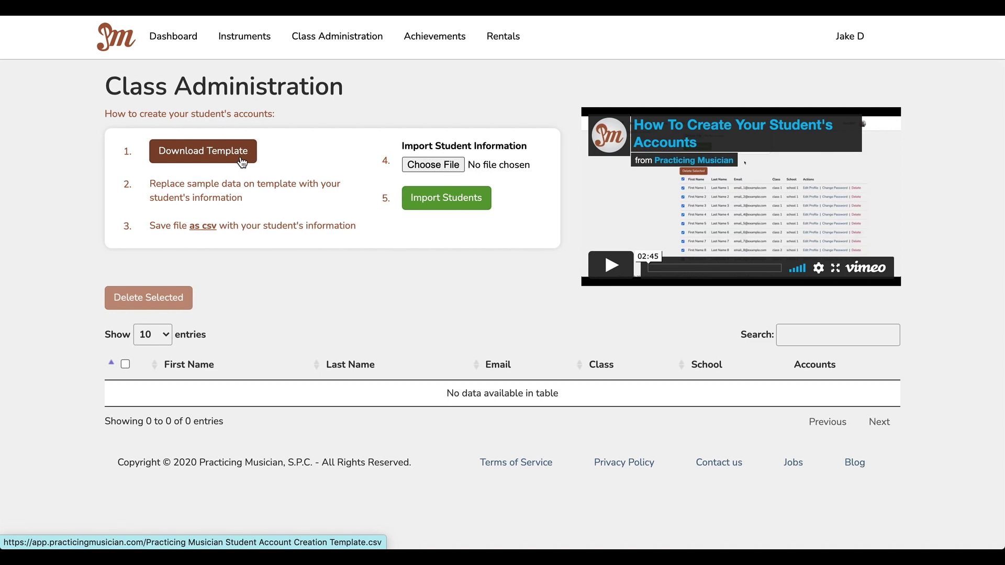
pyautogui.click(240, 161)
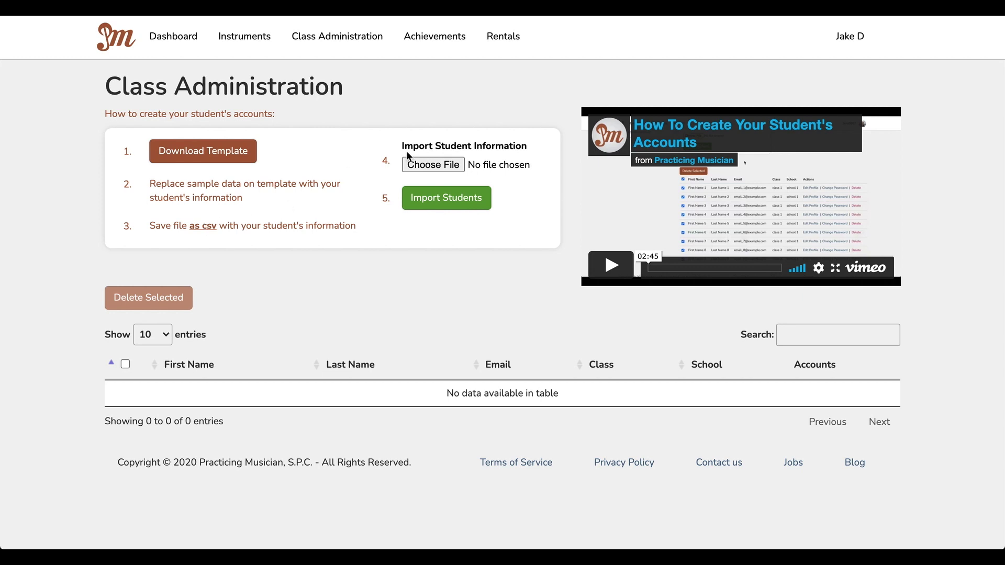
pyautogui.click(435, 165)
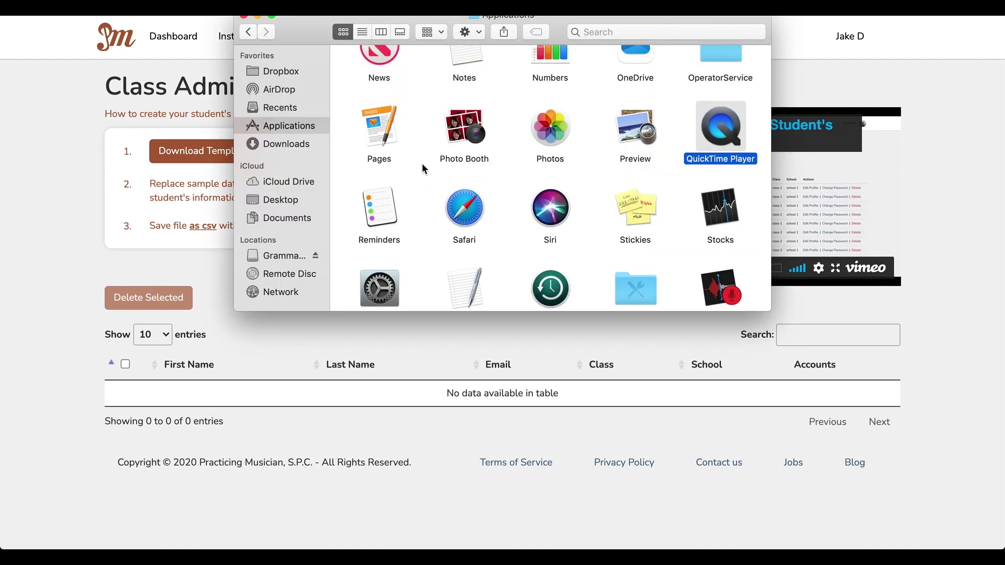
# Step: Open the Desktop template CSV in Numbers, review its nine student rows, and return to the browser
pyautogui.click(284, 202)
pyautogui.scroll(-3, 436, 199)
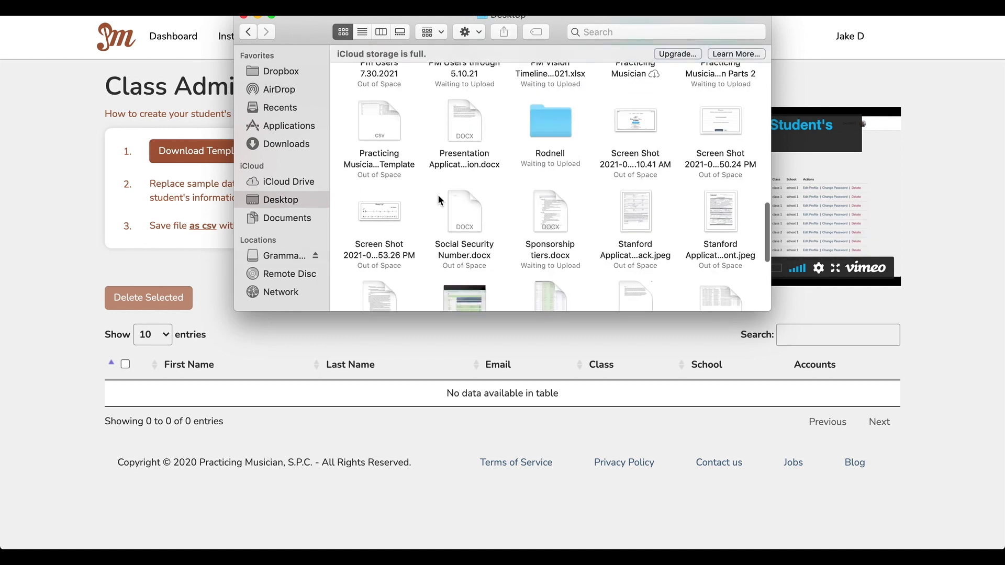
pyautogui.click(391, 131)
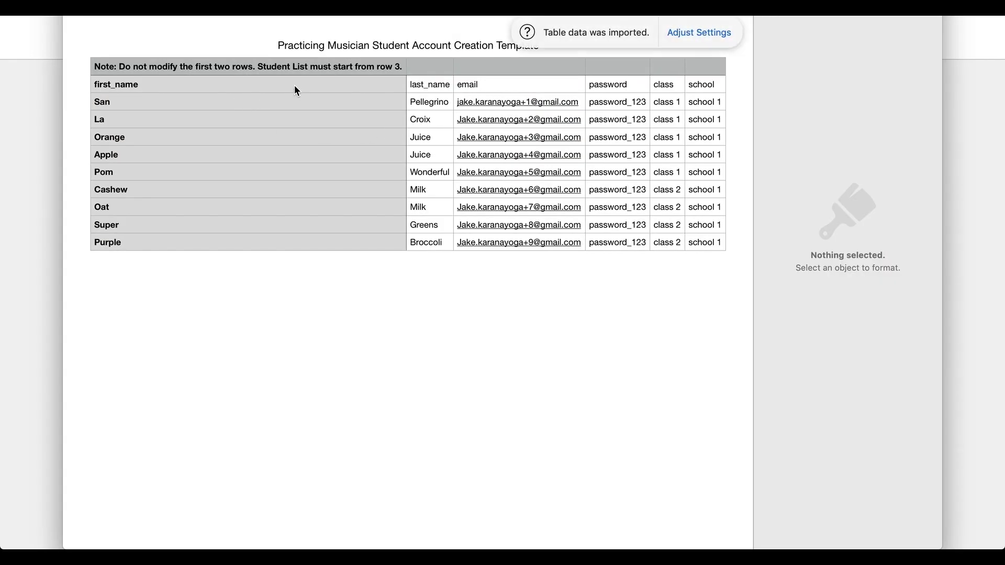
pyautogui.hscroll(2, 296, 91)
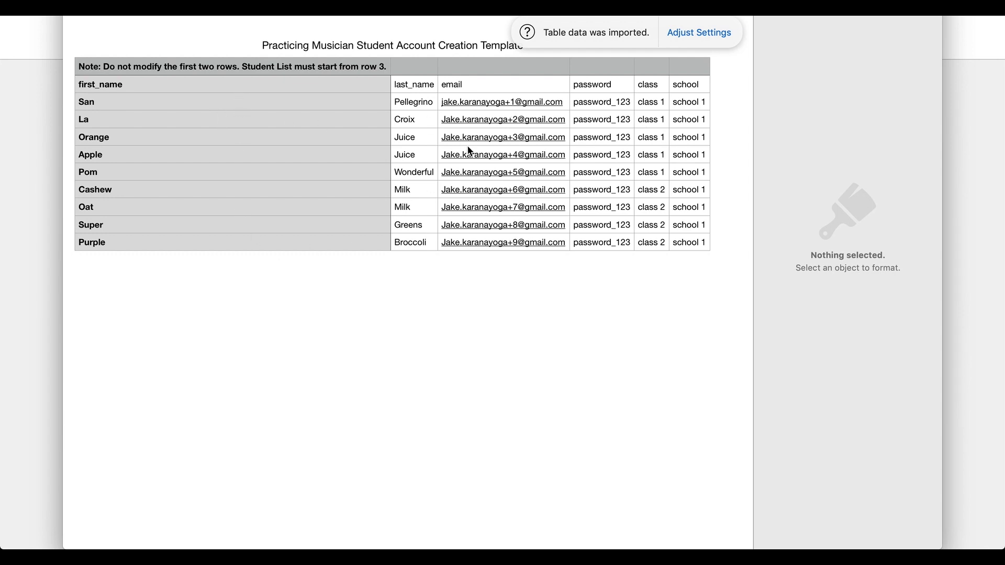
pyautogui.press('super+Tab')
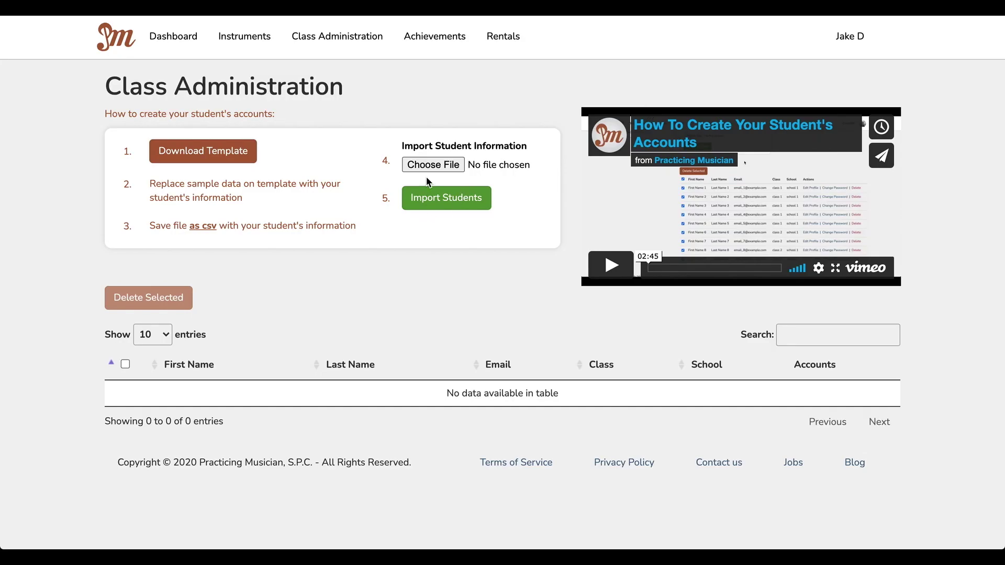
# Step: Choose the template CSV from the Desktop and import it, listing nine students across classes 1 and 2
pyautogui.click(432, 164)
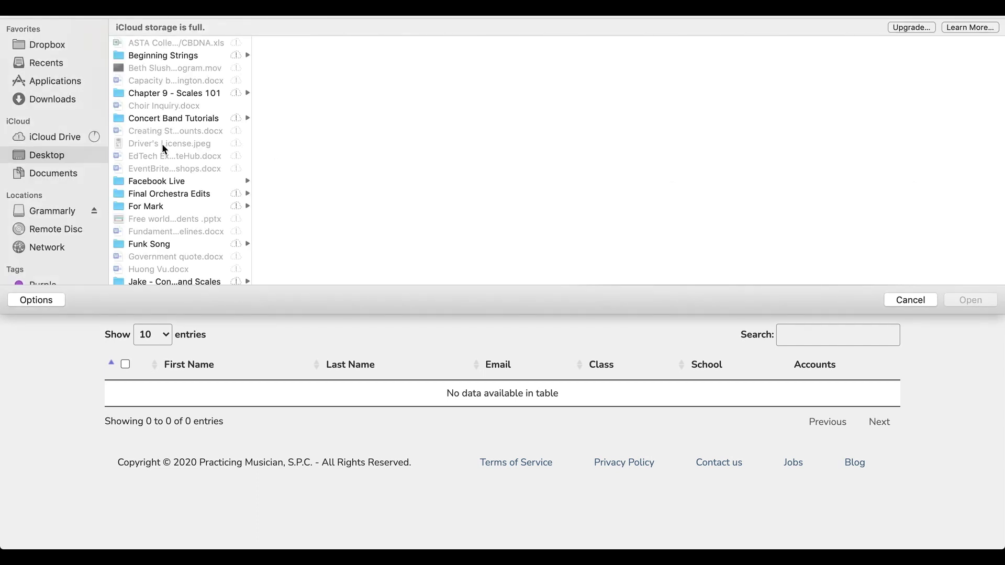
pyautogui.scroll(-5, 133, 156)
pyautogui.scroll(-5, 132, 156)
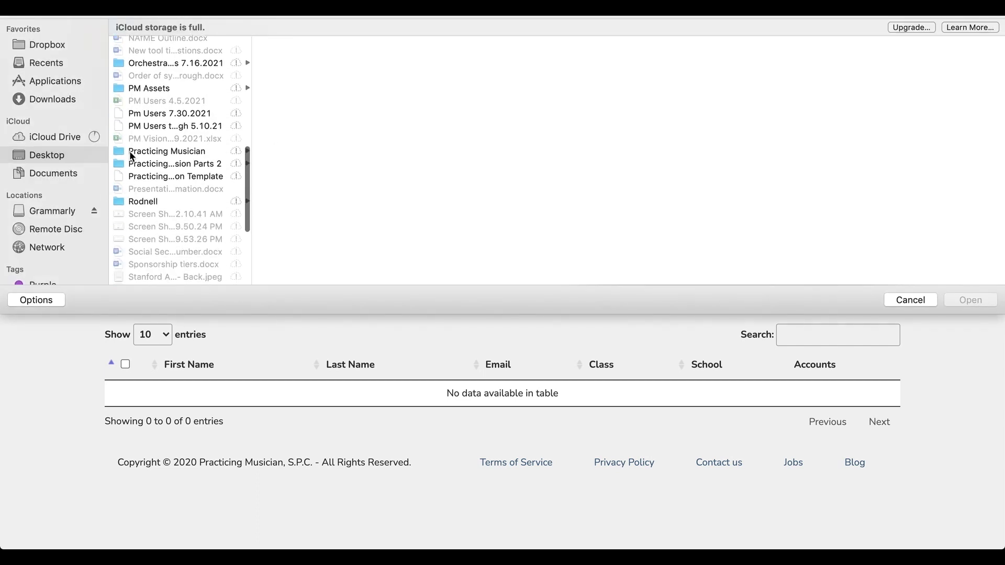
pyautogui.click(197, 177)
pyautogui.doubleClick(199, 179)
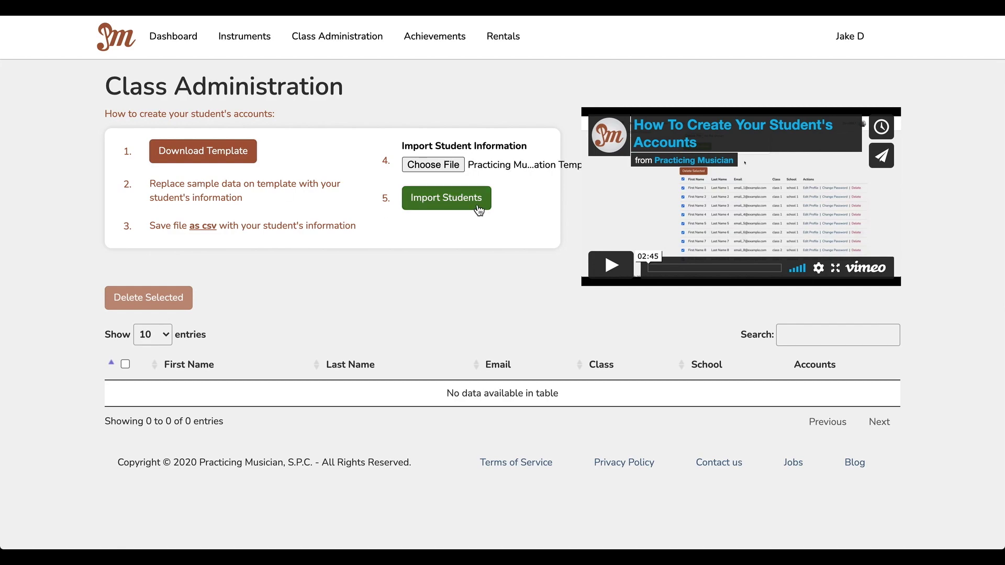
pyautogui.click(478, 207)
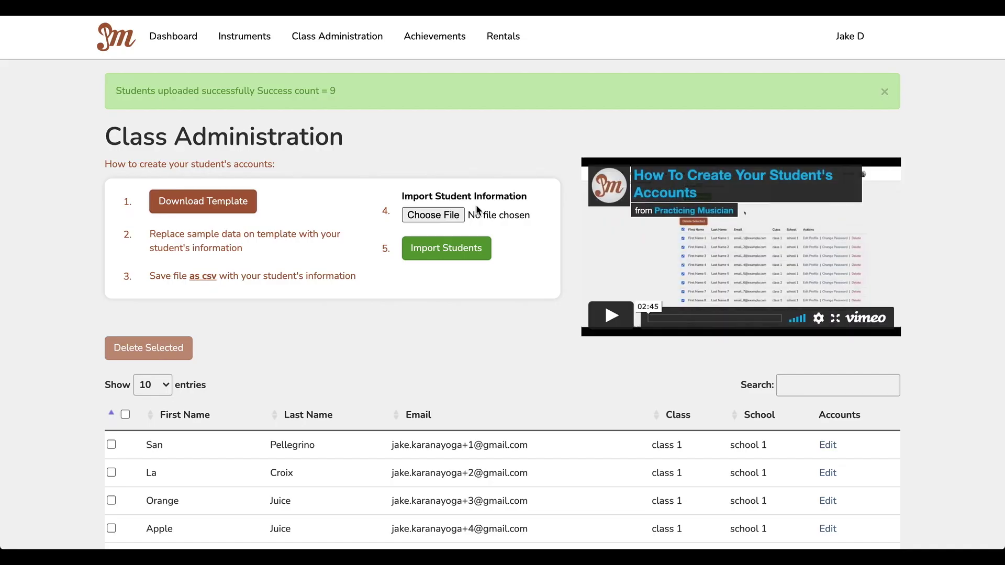
pyautogui.scroll(-3, 53, 346)
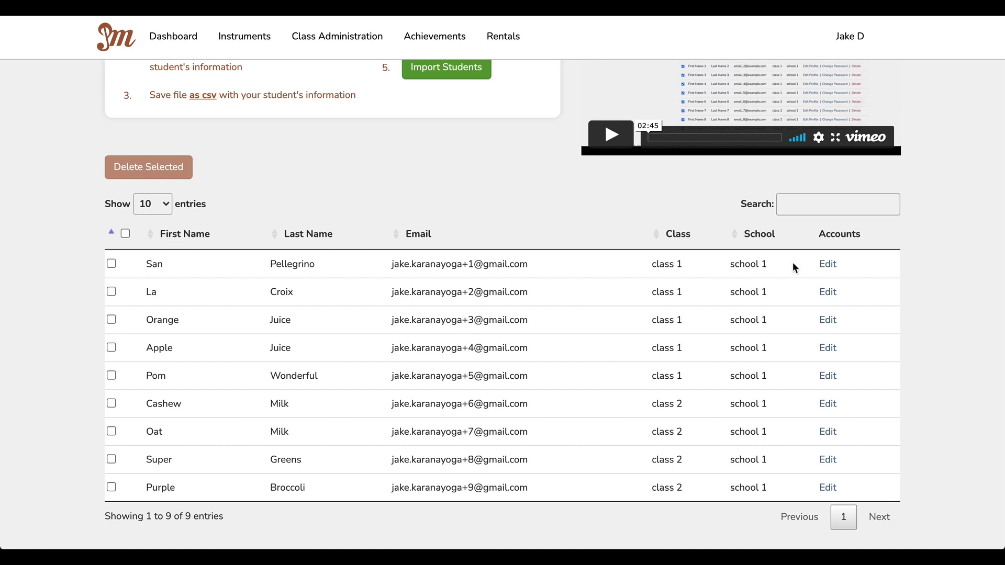
# Step: Open the first student's profile, cancel a password change, and close it unsaved
pyautogui.click(828, 264)
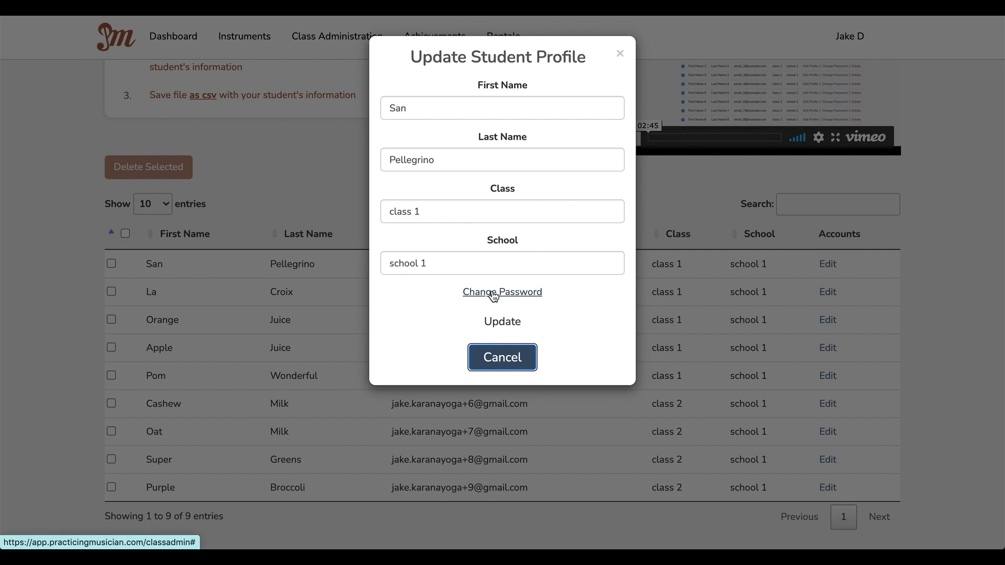
pyautogui.click(510, 295)
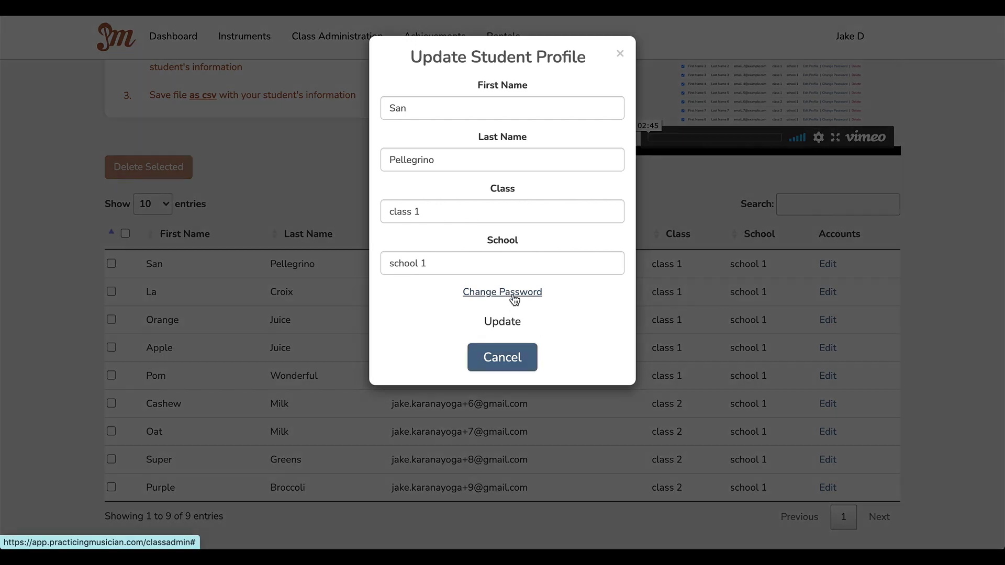
pyautogui.click(515, 170)
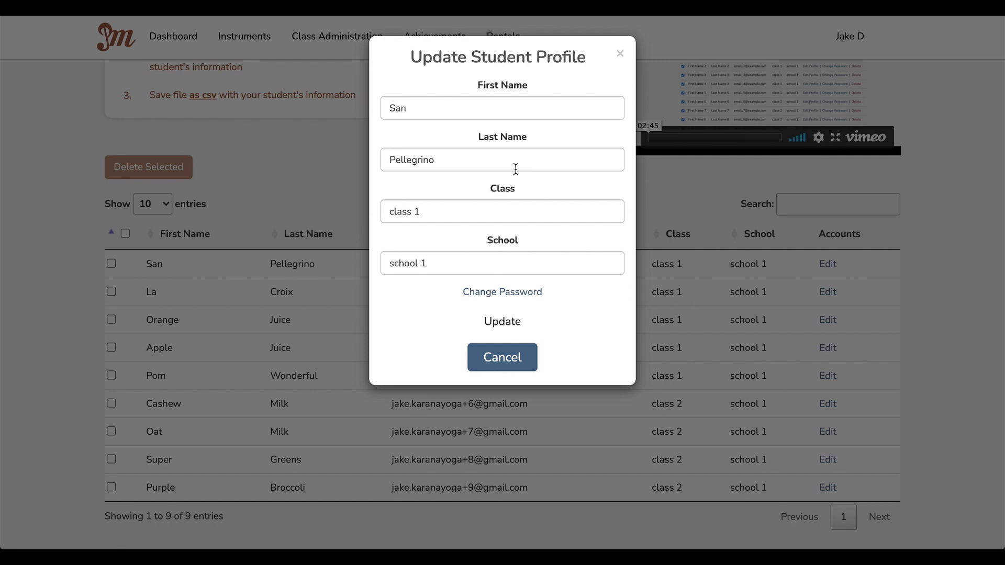
pyautogui.click(620, 55)
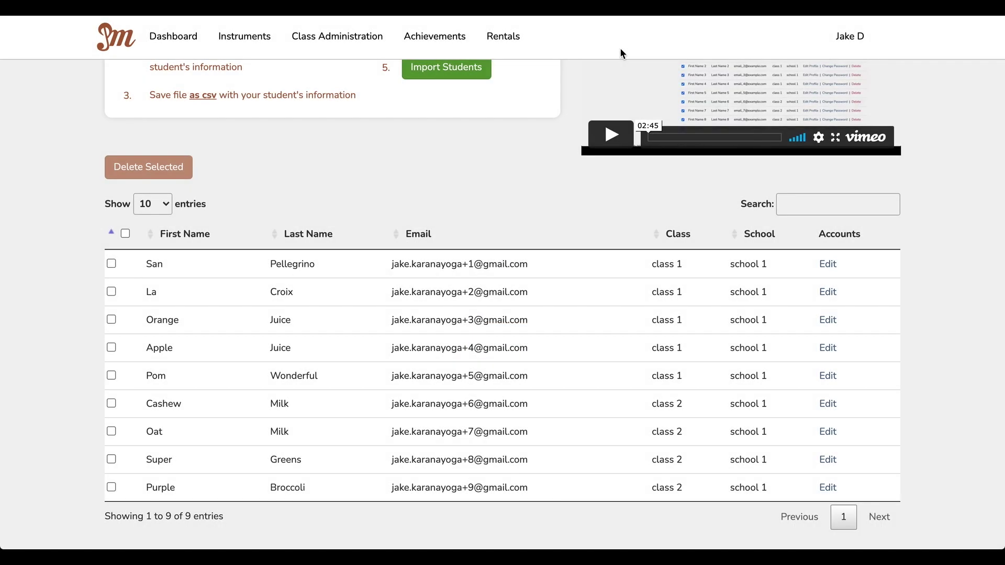
# Step: Sort the roster by last name, then by email in descending order
pyautogui.click(275, 236)
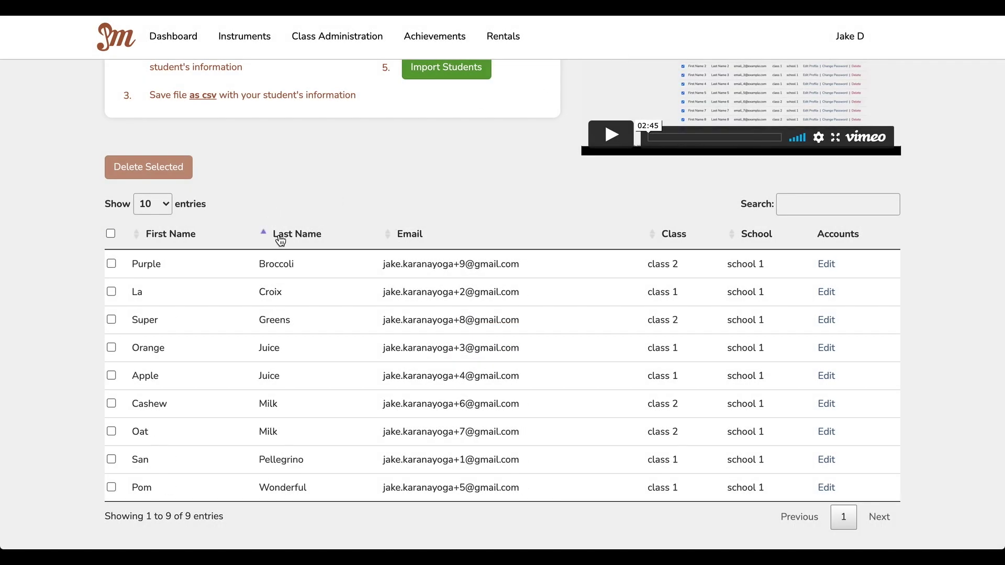
pyautogui.click(274, 237)
pyautogui.click(391, 237)
pyautogui.click(392, 237)
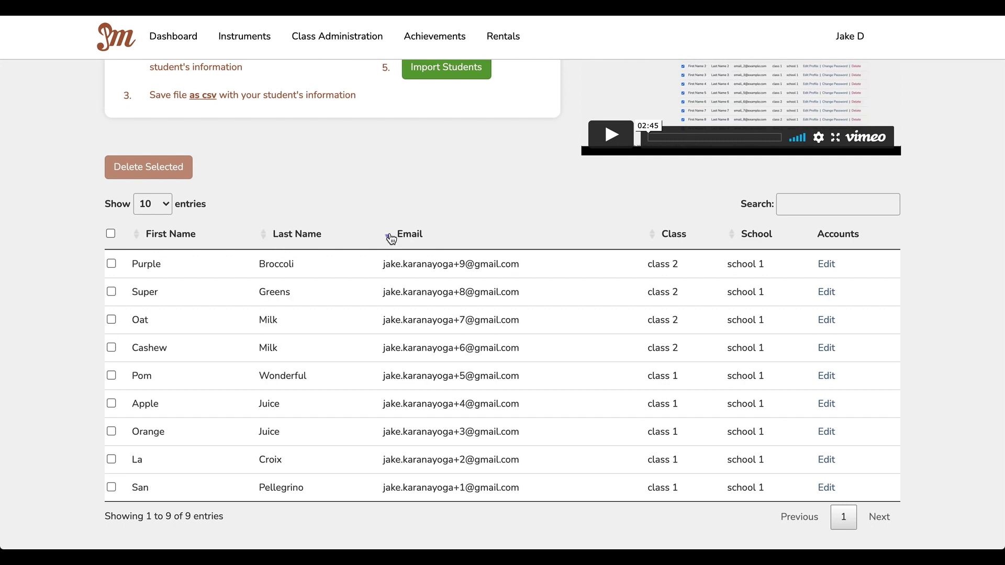
# Step: Select all students and request Delete Selected, then dismiss the confirmation without deleting anyone
pyautogui.click(110, 235)
pyautogui.click(111, 264)
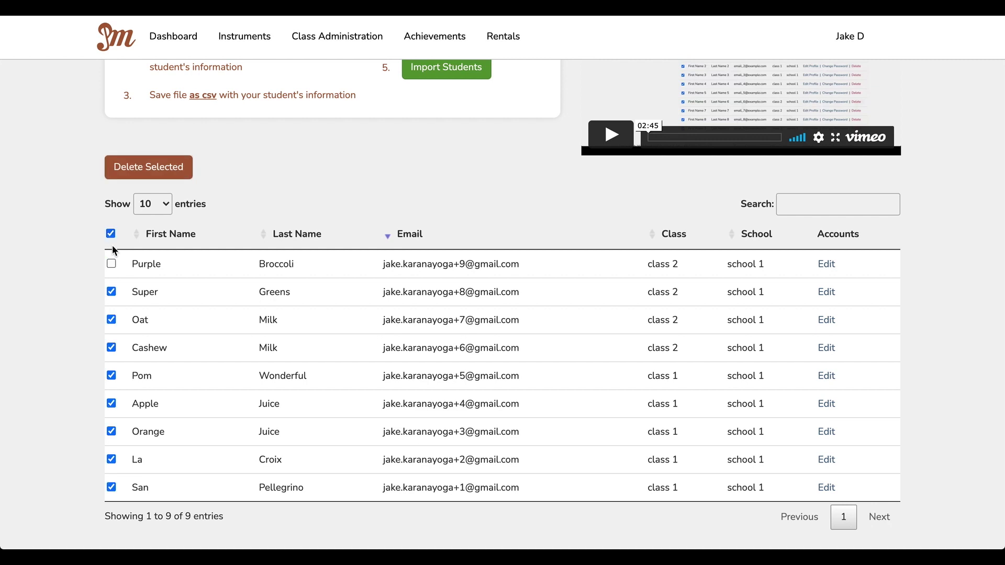
pyautogui.click(113, 236)
pyautogui.click(112, 265)
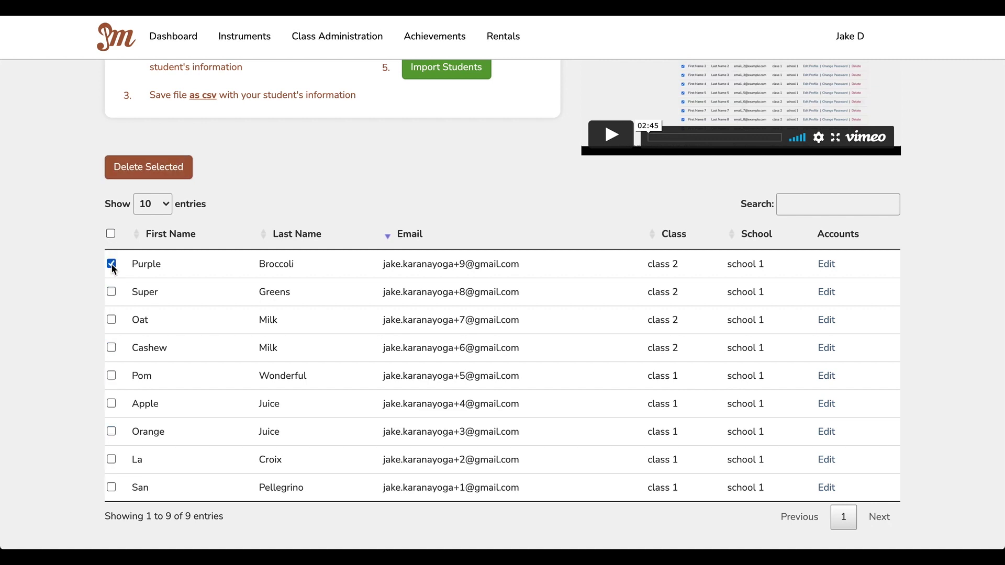
pyautogui.click(114, 265)
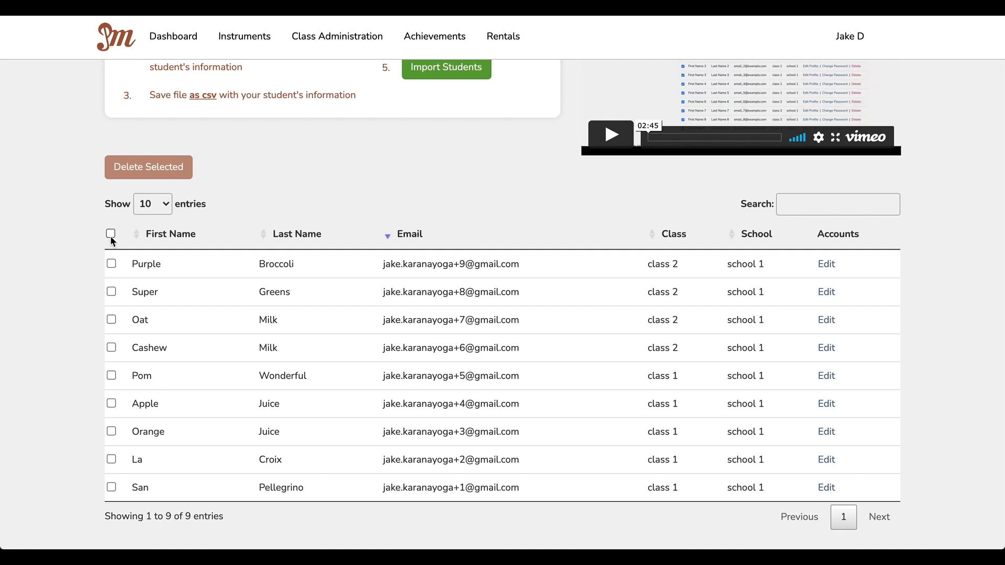
pyautogui.click(111, 234)
pyautogui.click(133, 175)
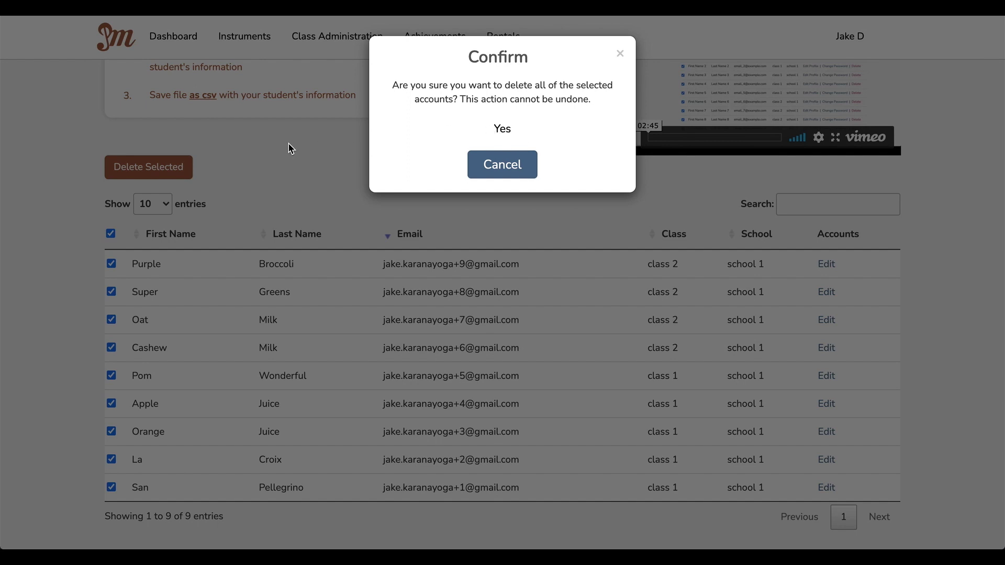
pyautogui.click(621, 55)
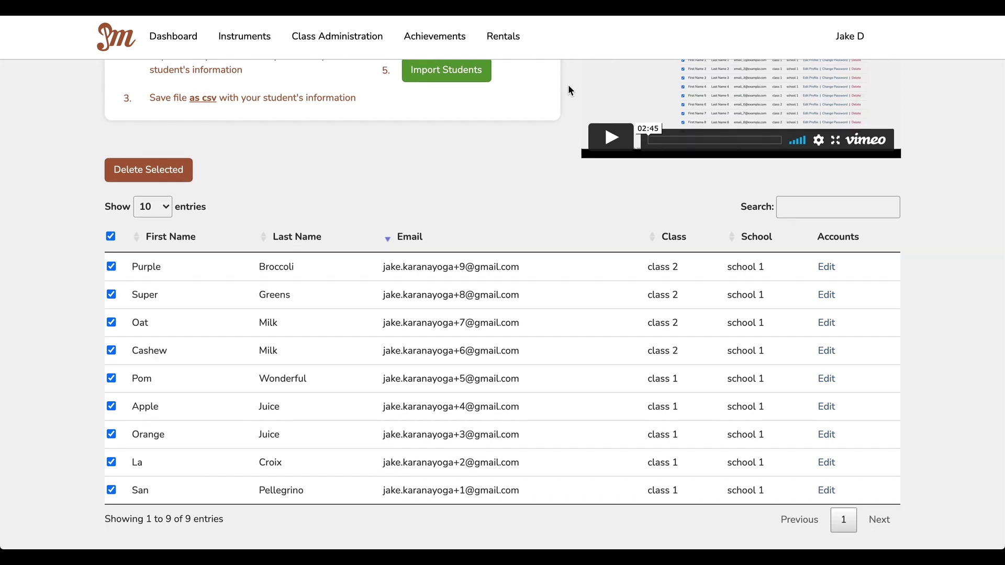
pyautogui.scroll(4, 570, 91)
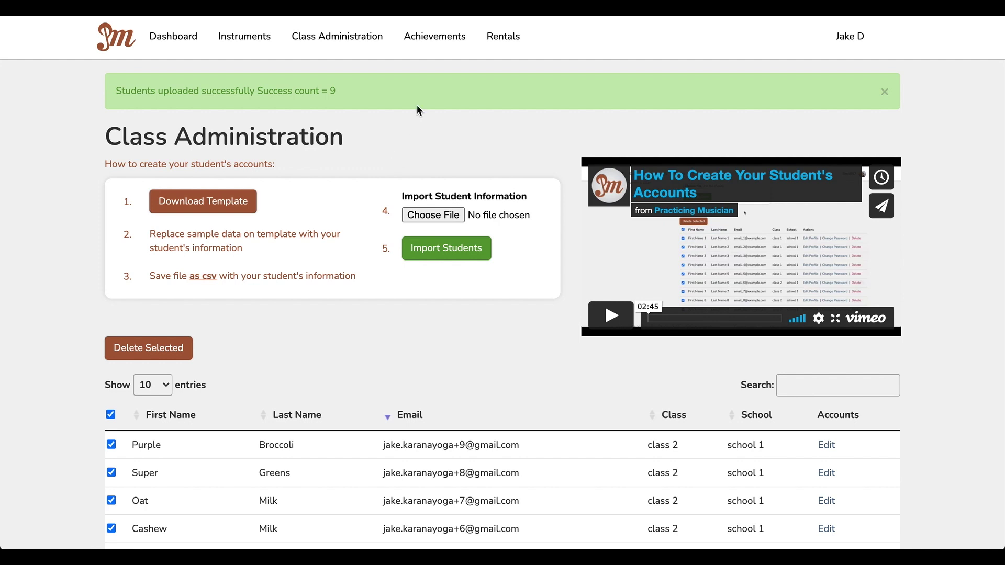
# Step: On Achievements, expand school 1 and class 1 and open the first student's record
pyautogui.click(438, 43)
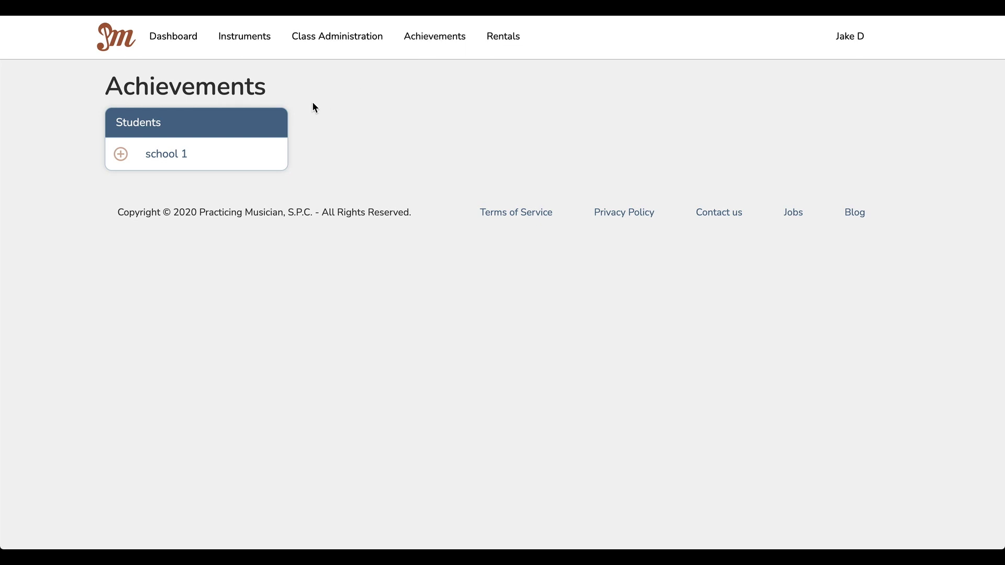
pyautogui.click(124, 155)
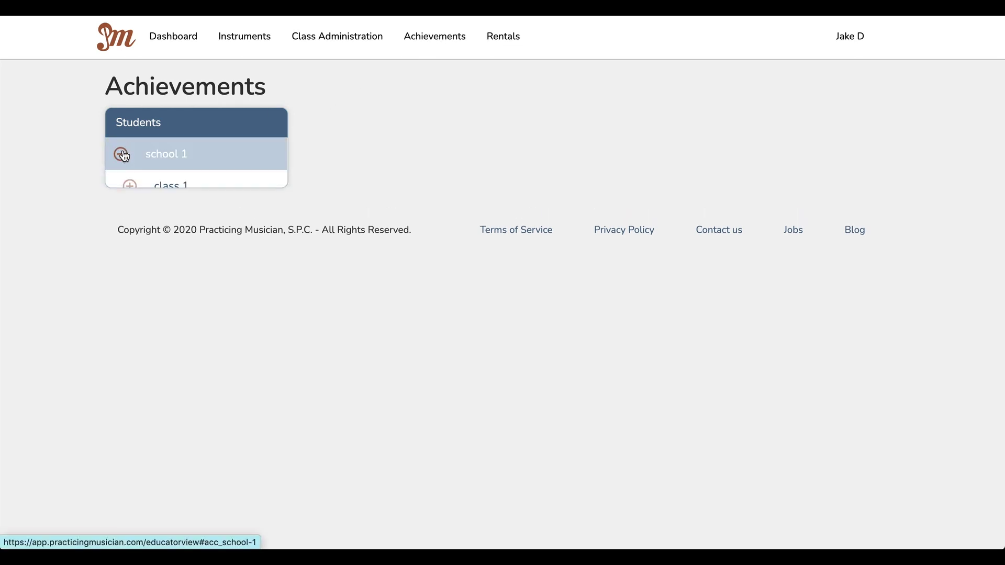
pyautogui.click(131, 187)
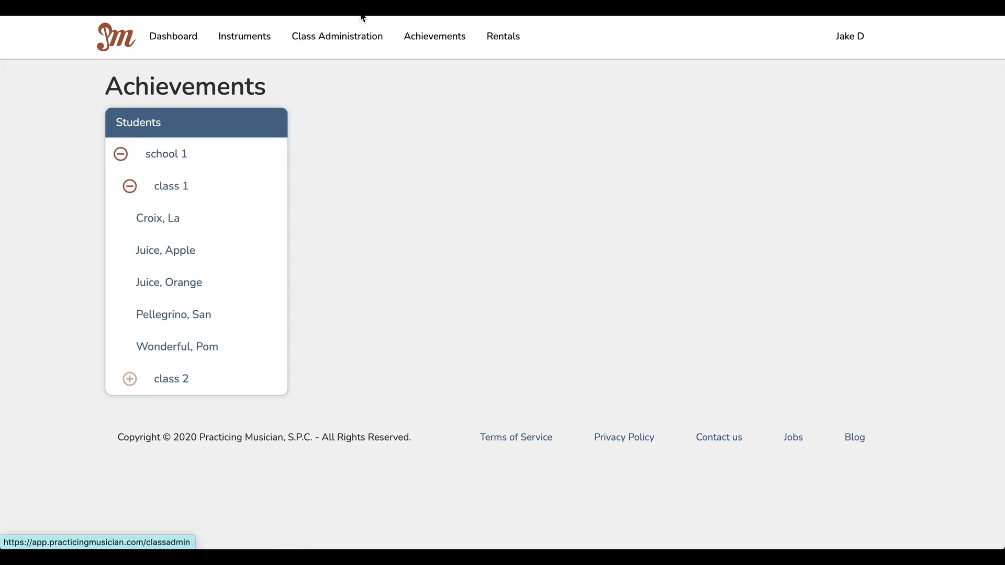
pyautogui.click(178, 227)
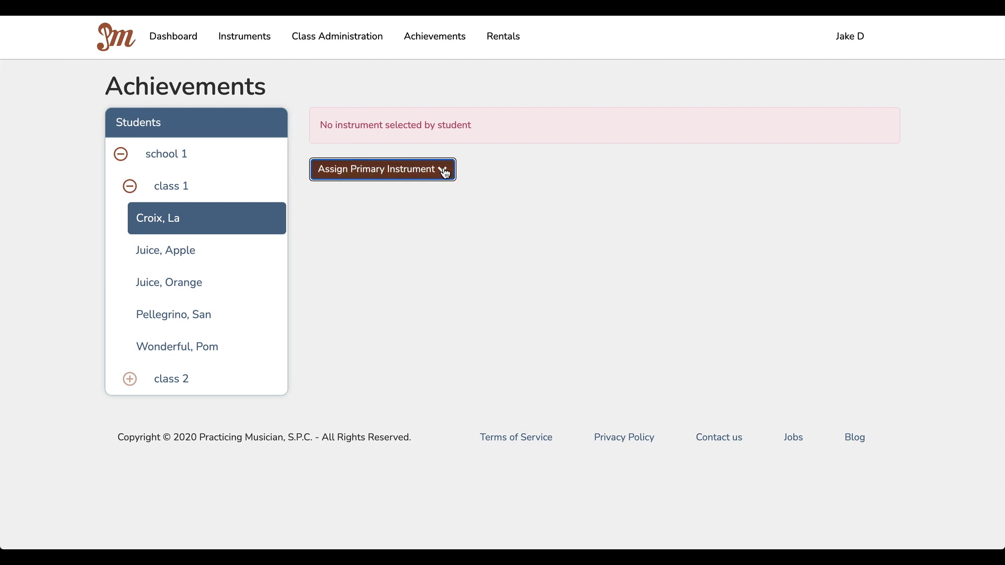
pyautogui.click(444, 172)
# Step: Assign Flute as primary instrument, expand Meet Your Teacher, and check the Assign Another Instrument list
pyautogui.click(364, 282)
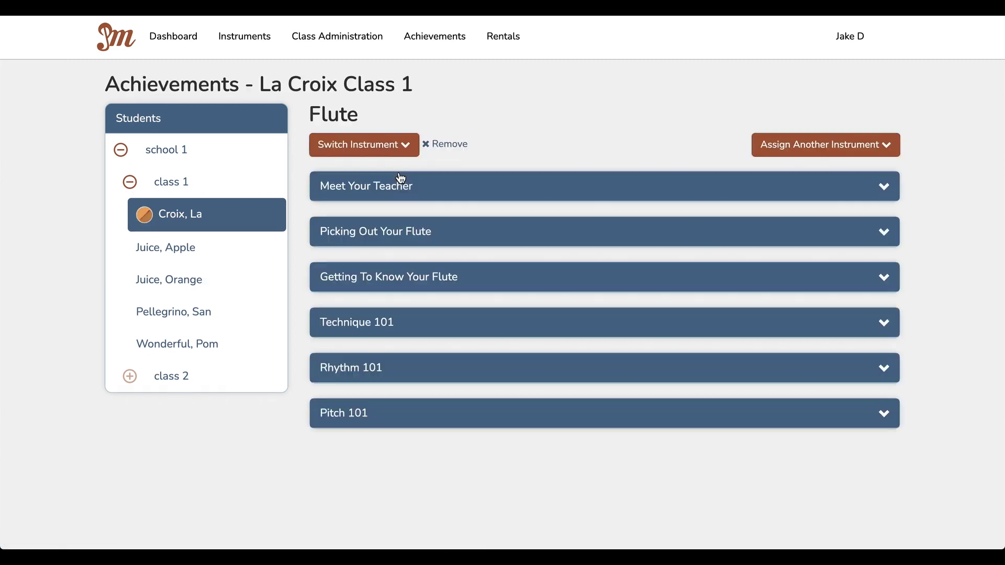
pyautogui.click(401, 178)
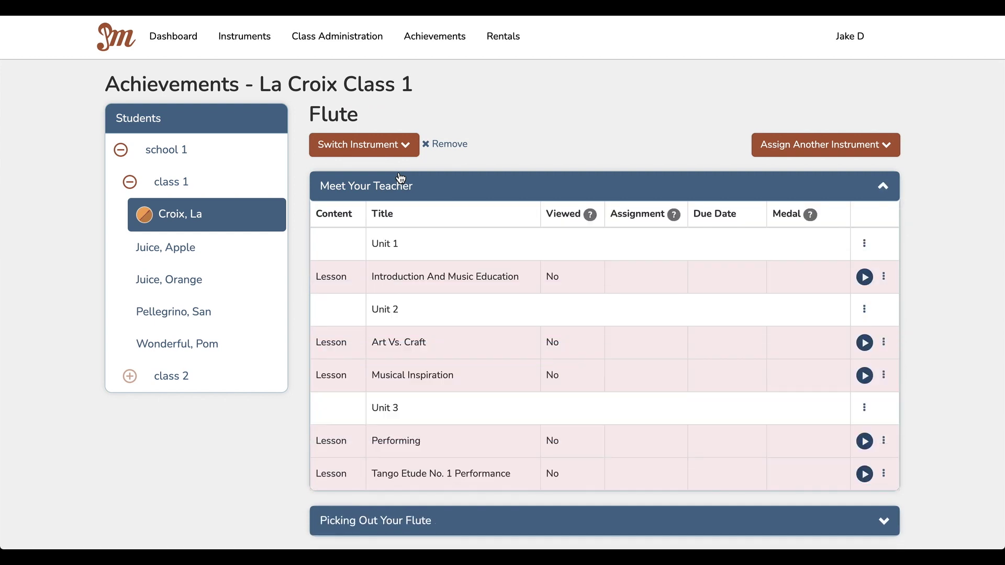
pyautogui.click(889, 147)
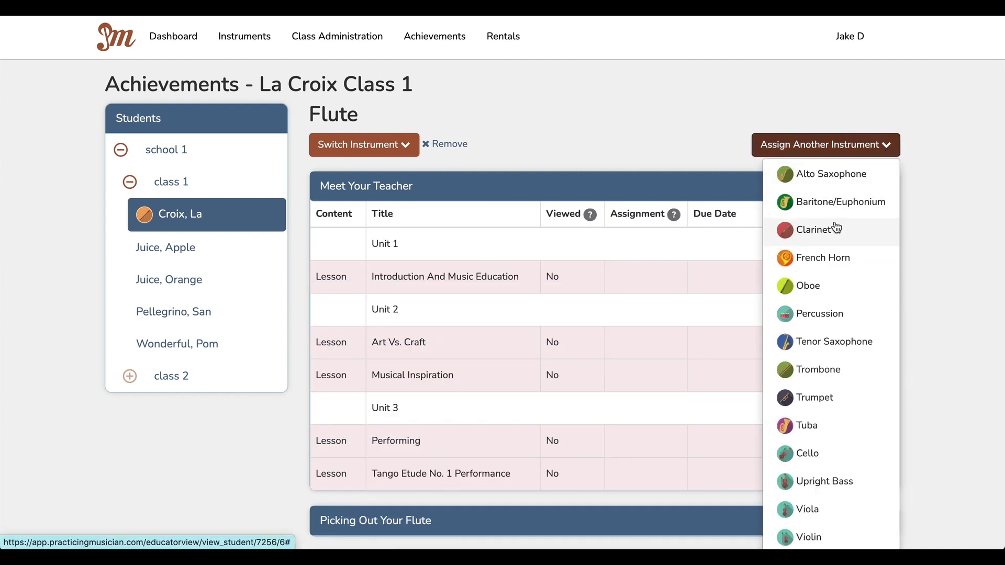
pyautogui.click(650, 115)
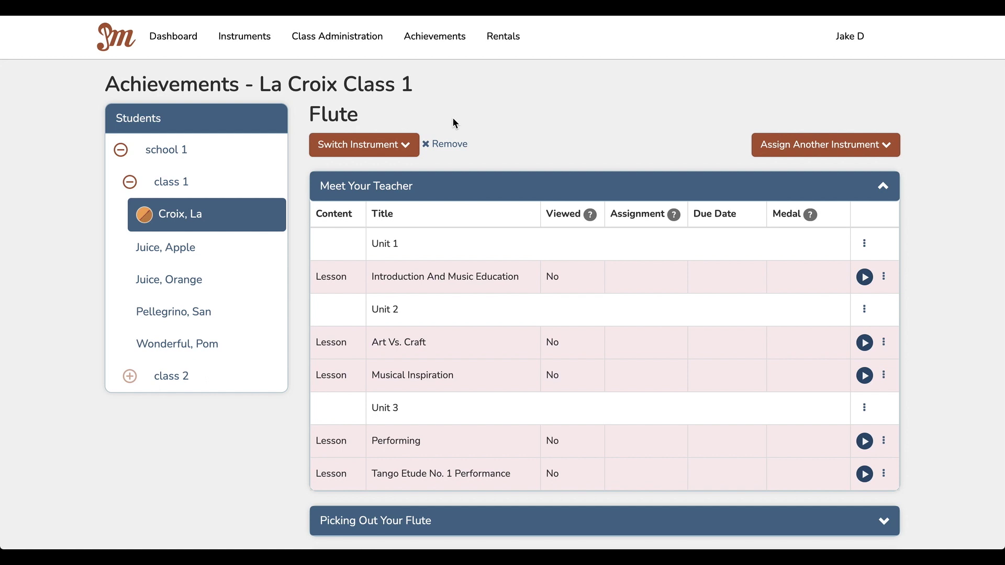
pyautogui.click(870, 148)
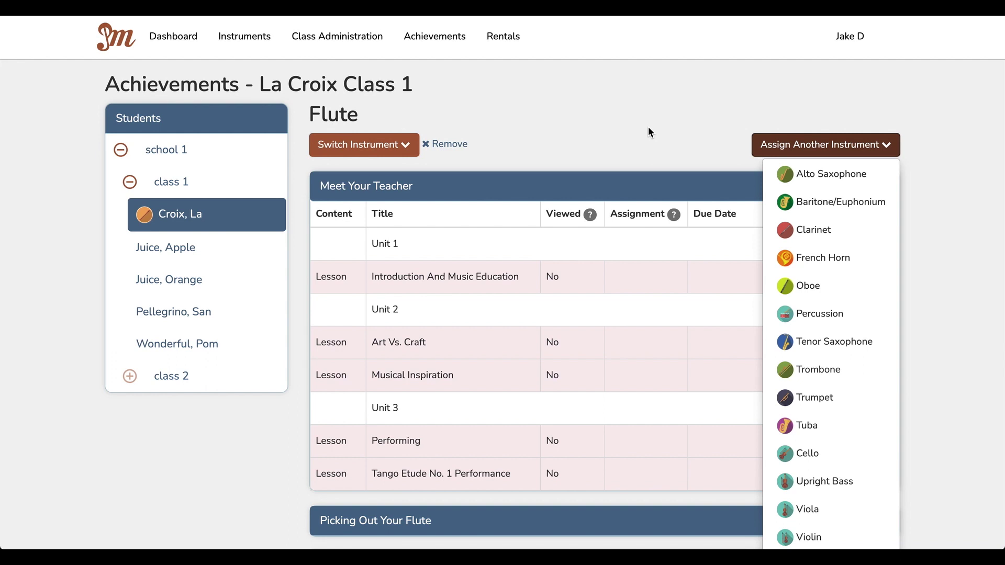
# Step: Give the second class 1 student Alto Saxophone as primary instrument
pyautogui.click(179, 255)
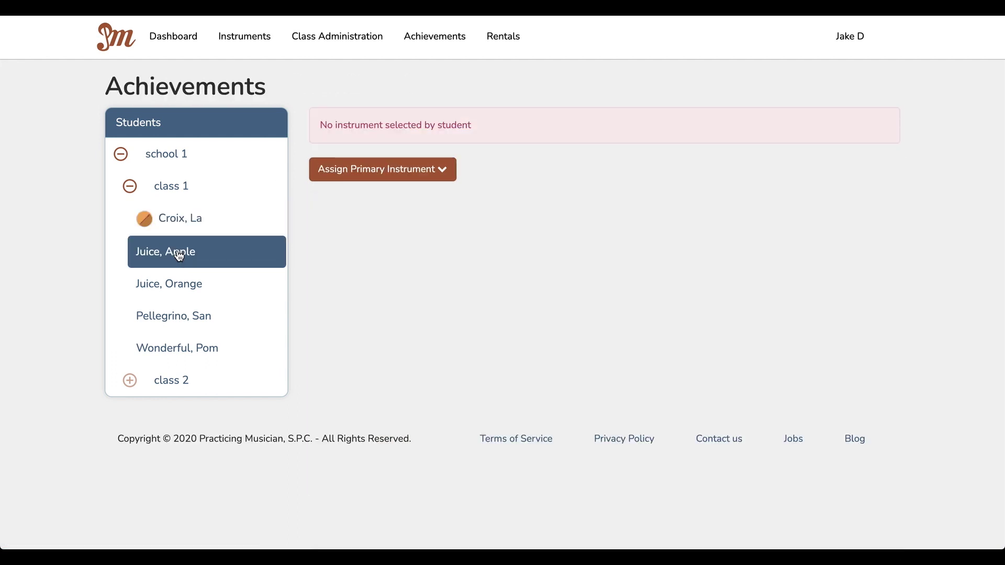
pyautogui.click(440, 177)
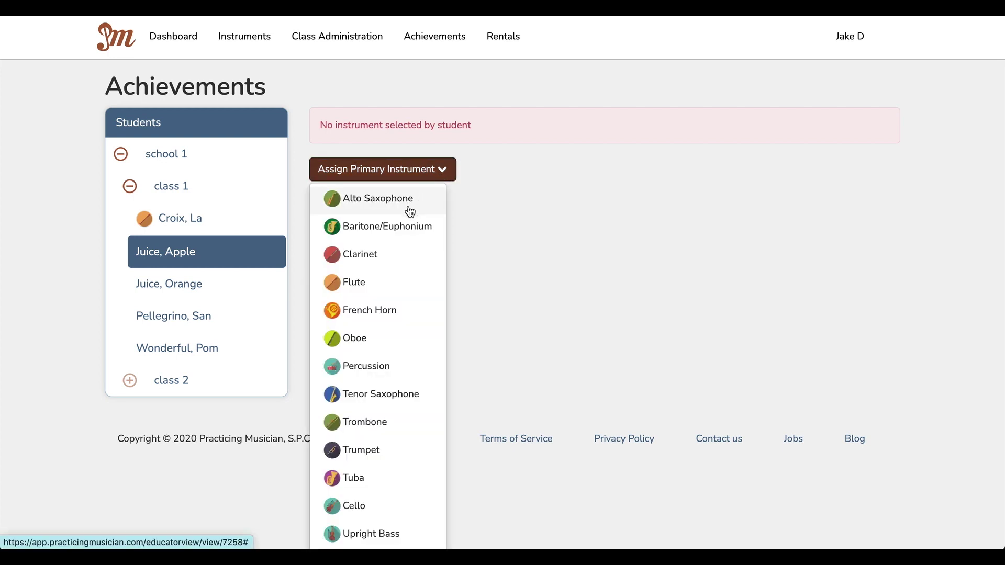
pyautogui.click(408, 209)
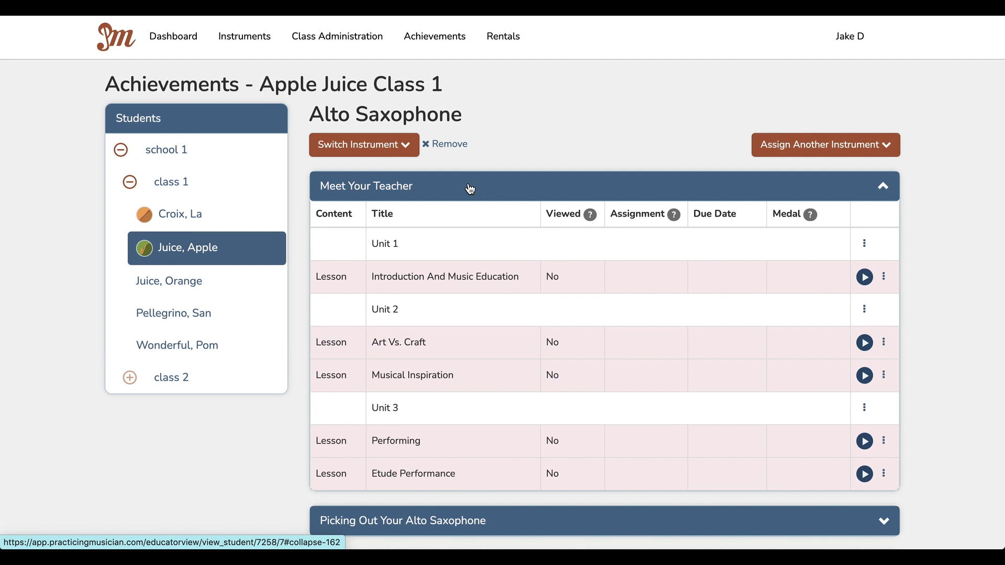
# Step: Collapse Meet Your Teacher and expand Rhythm 101 to browse its Unit 1 and Unit 2 lessons
pyautogui.click(470, 188)
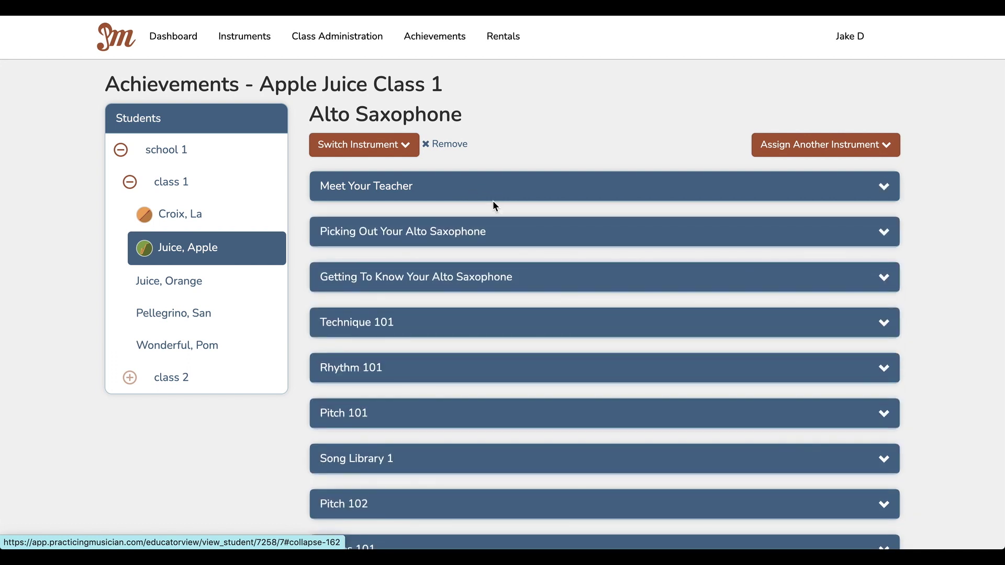
pyautogui.scroll(-1, 493, 204)
pyautogui.click(461, 333)
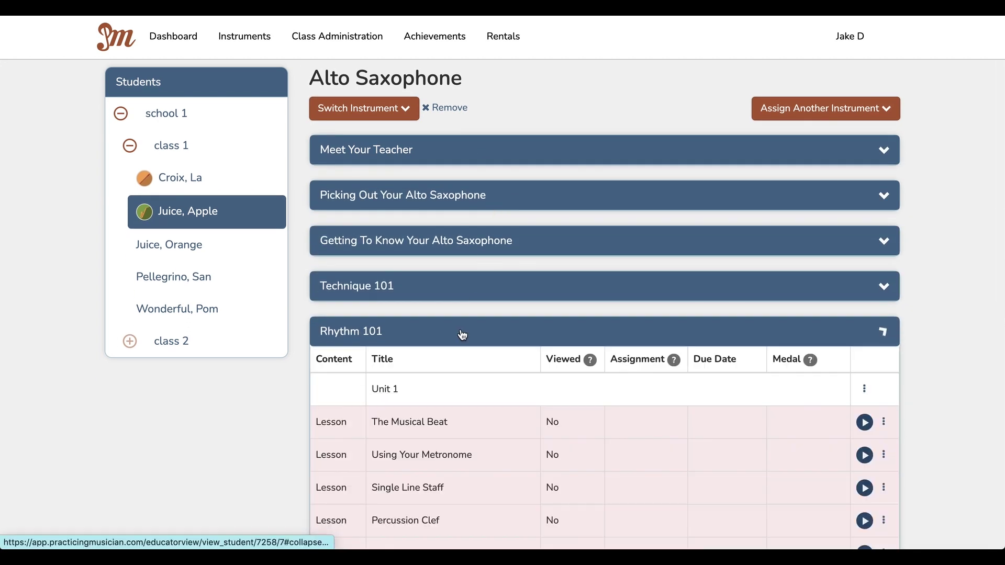
pyautogui.scroll(-3, 461, 331)
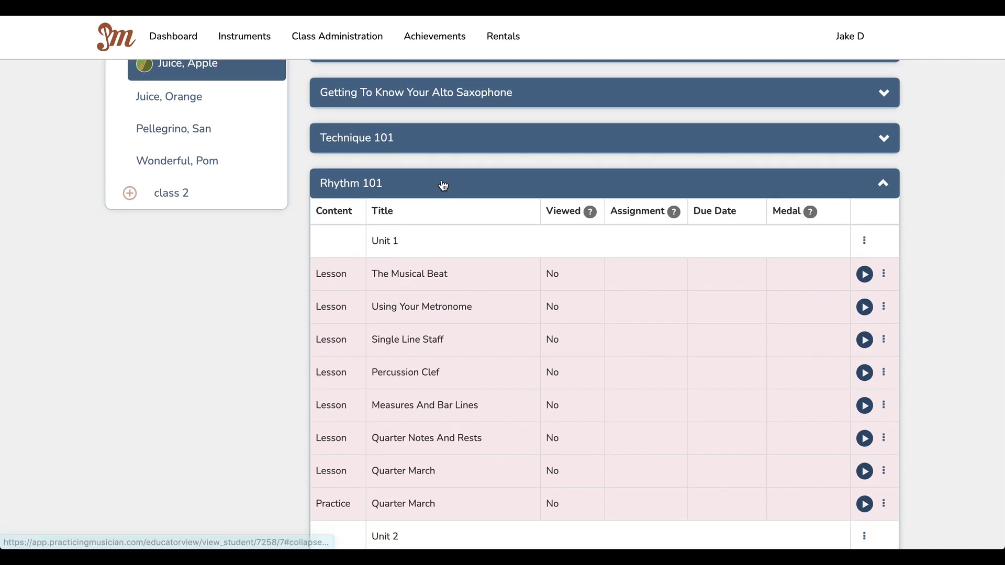
pyautogui.click(443, 187)
pyautogui.scroll(2, 443, 186)
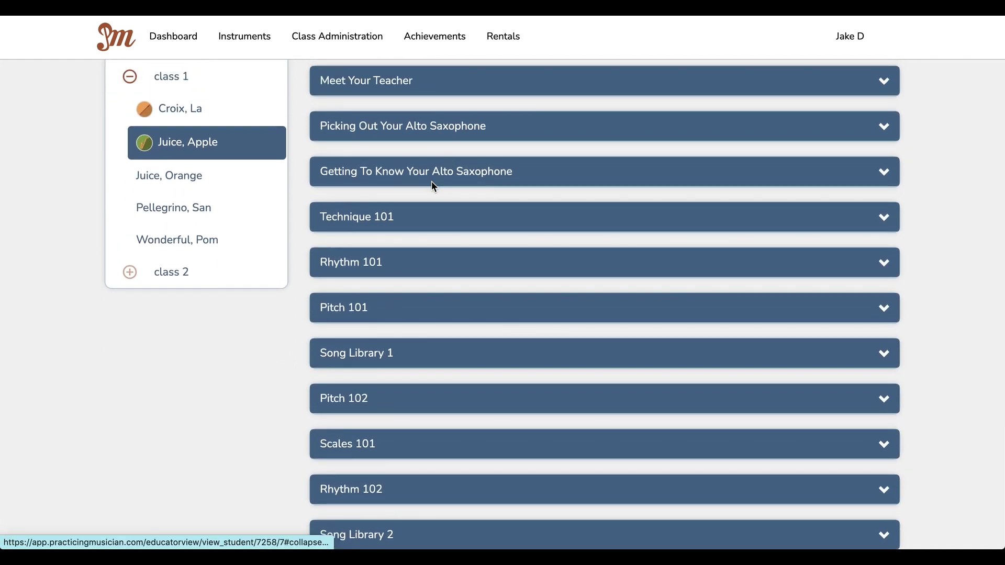
pyautogui.click(379, 265)
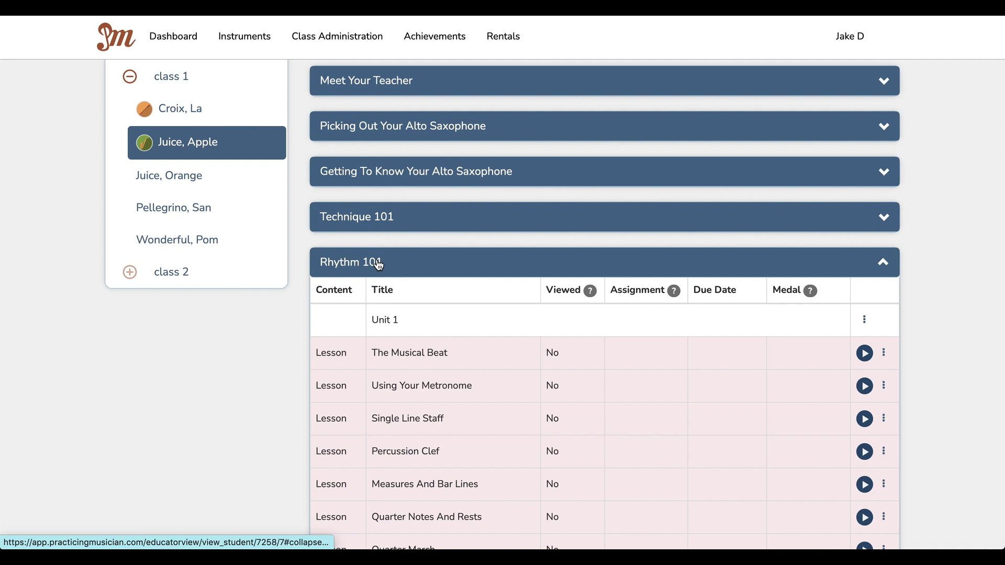
pyautogui.scroll(-2, 379, 264)
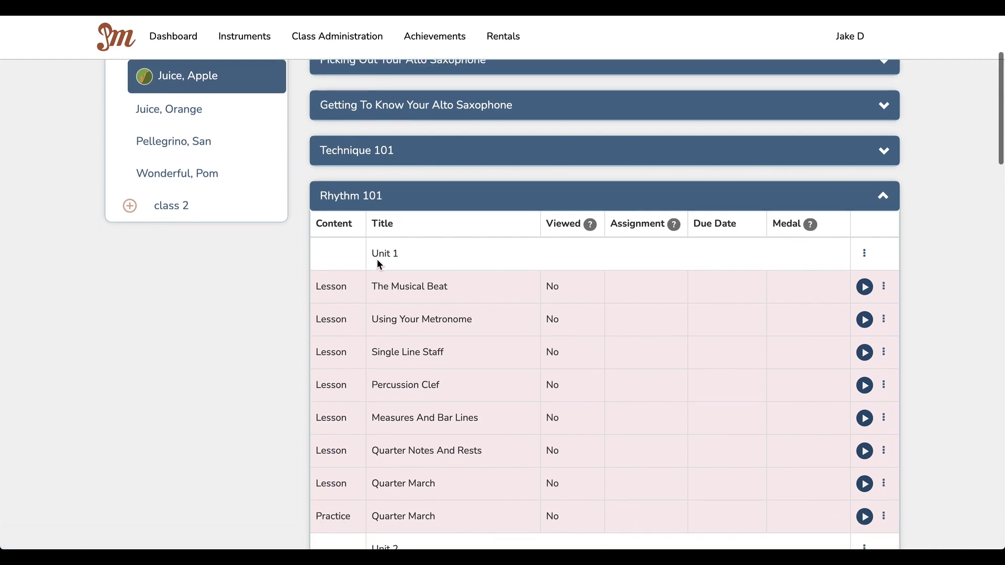
pyautogui.scroll(-3, 384, 264)
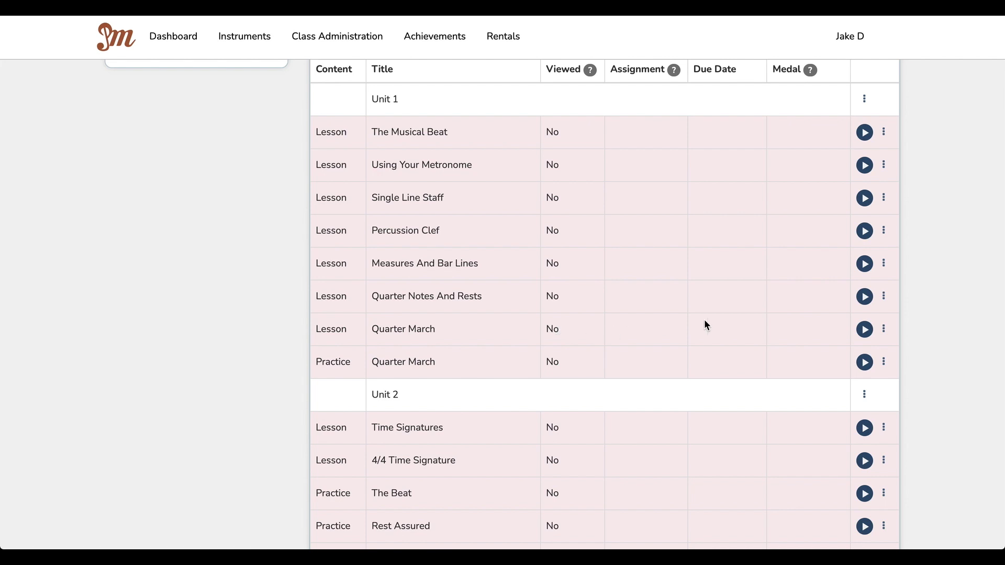
pyautogui.click(864, 330)
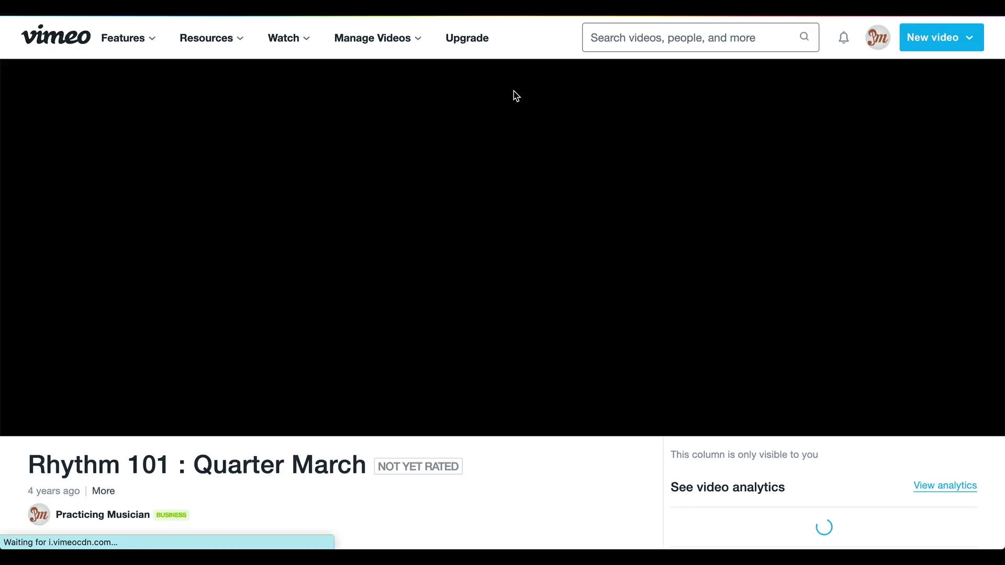
# Step: Jump the Quarter March video to its end, skip its peer review, and continue to the sheet music
pyautogui.scroll(-4, 530, 203)
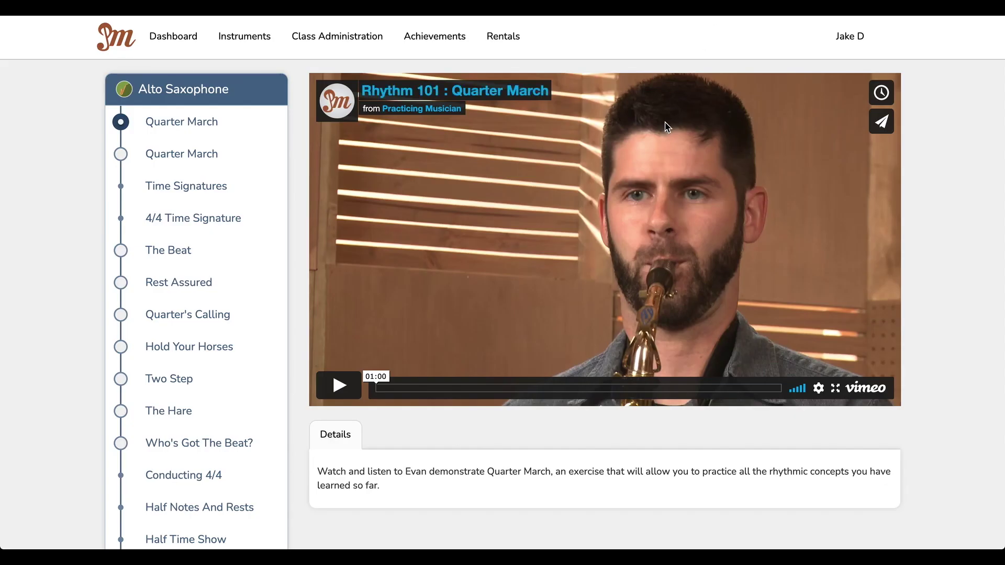
pyautogui.scroll(-1, 665, 121)
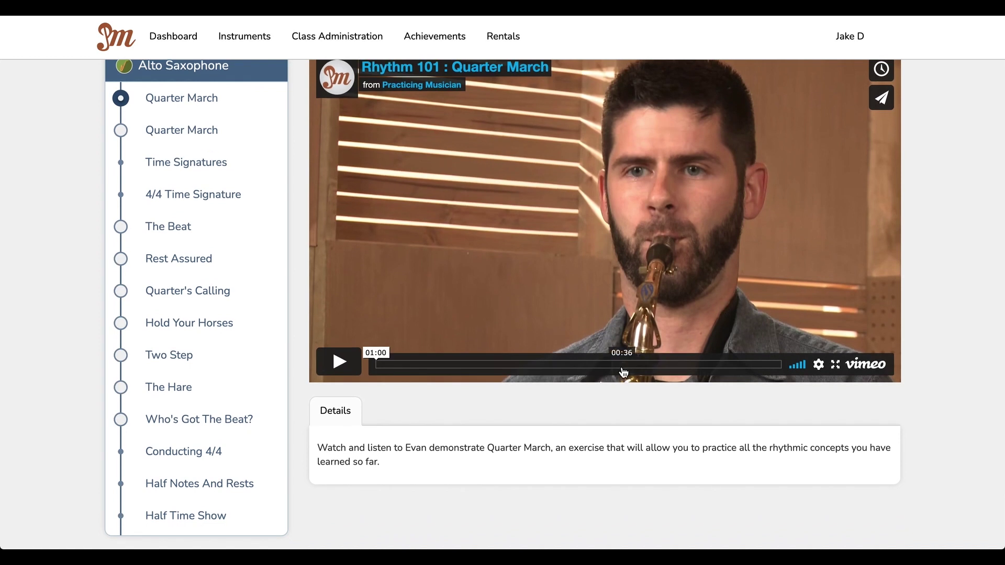
pyautogui.click(778, 369)
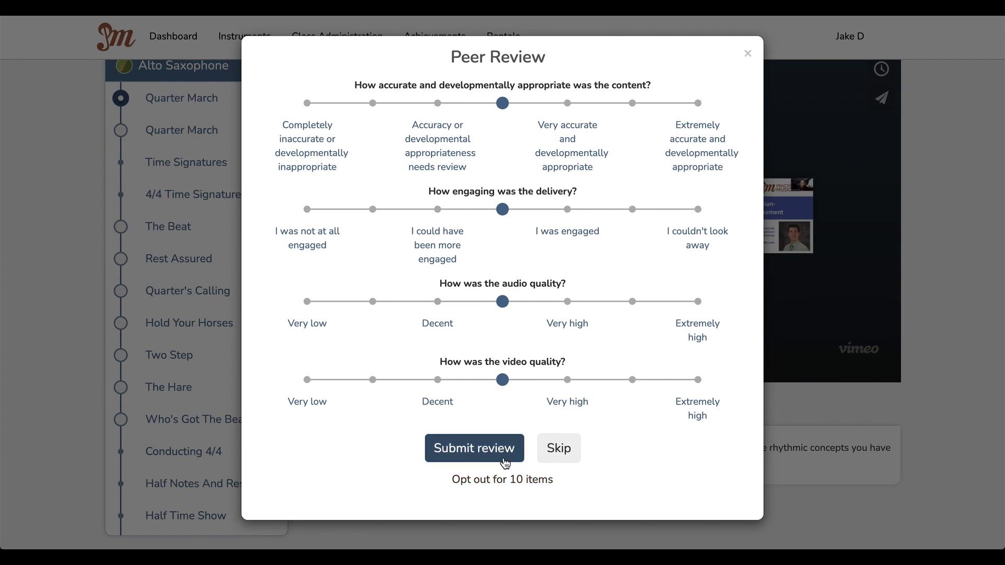
pyautogui.click(557, 458)
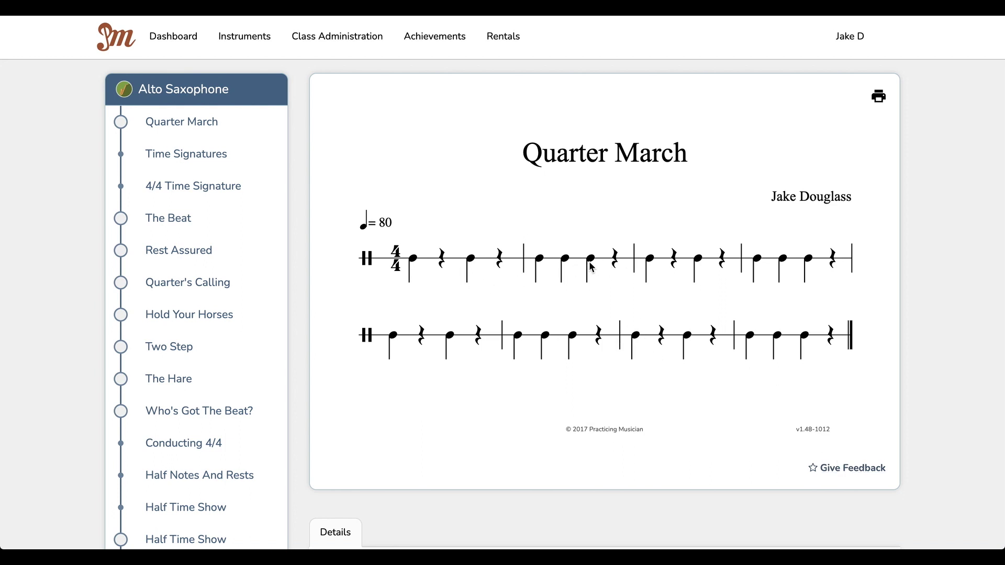
pyautogui.click(857, 467)
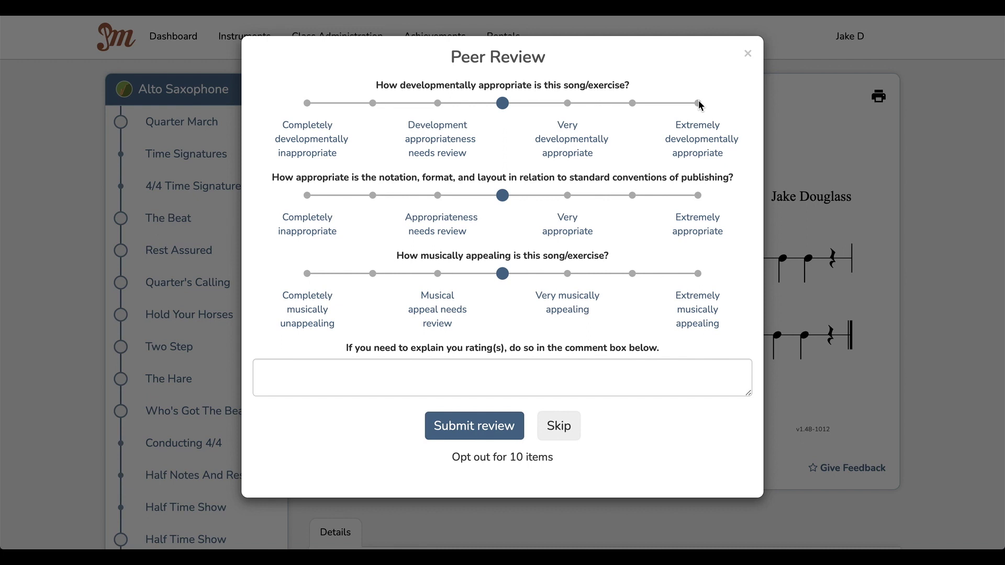
# Step: Skip the Quarter March sheet-music peer review to return to the Rhythm 101 list
pyautogui.click(557, 436)
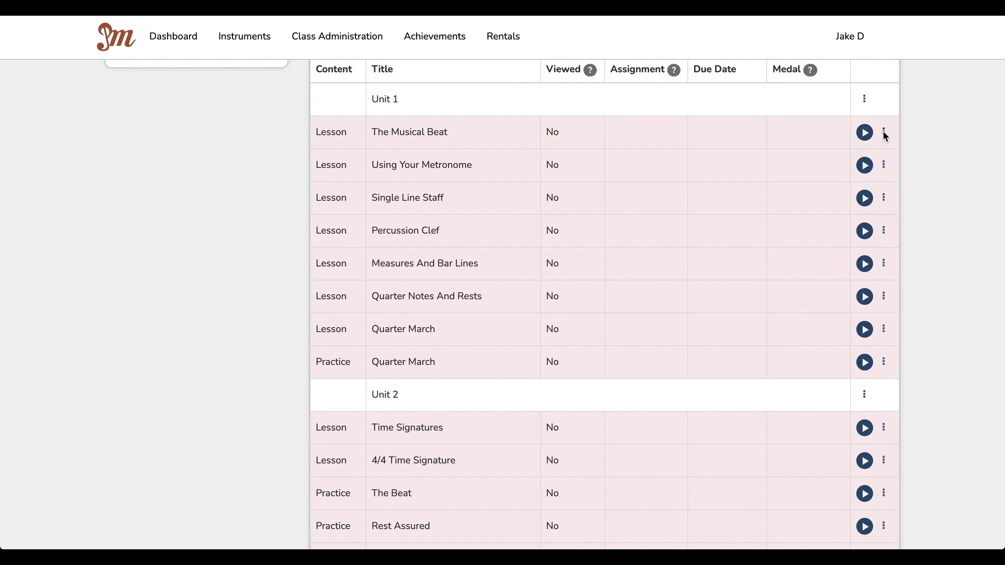
# Step: View the Assign to choices on the Quarter March lesson row without assigning anything
pyautogui.click(885, 332)
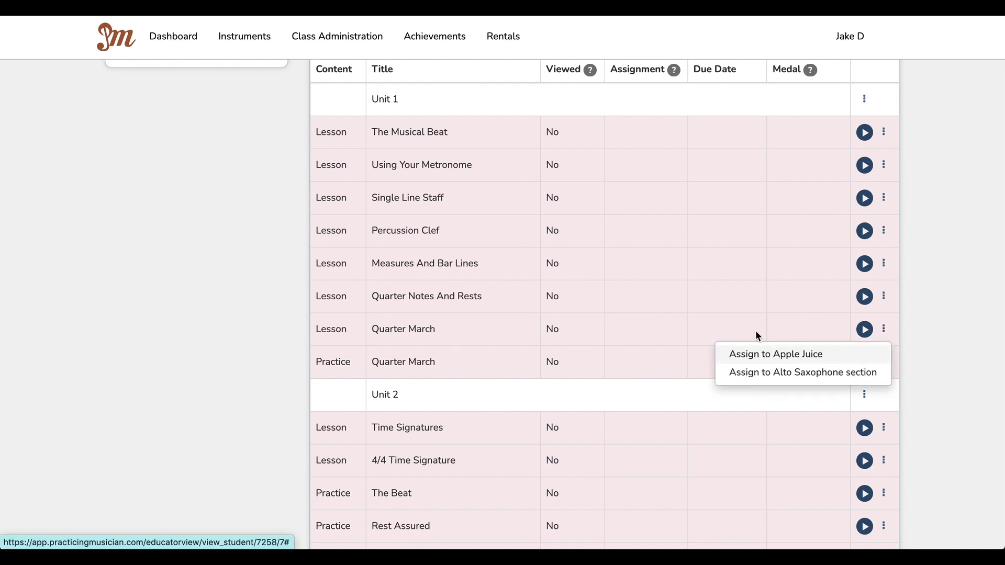
pyautogui.scroll(3, 743, 325)
pyautogui.scroll(3, 746, 331)
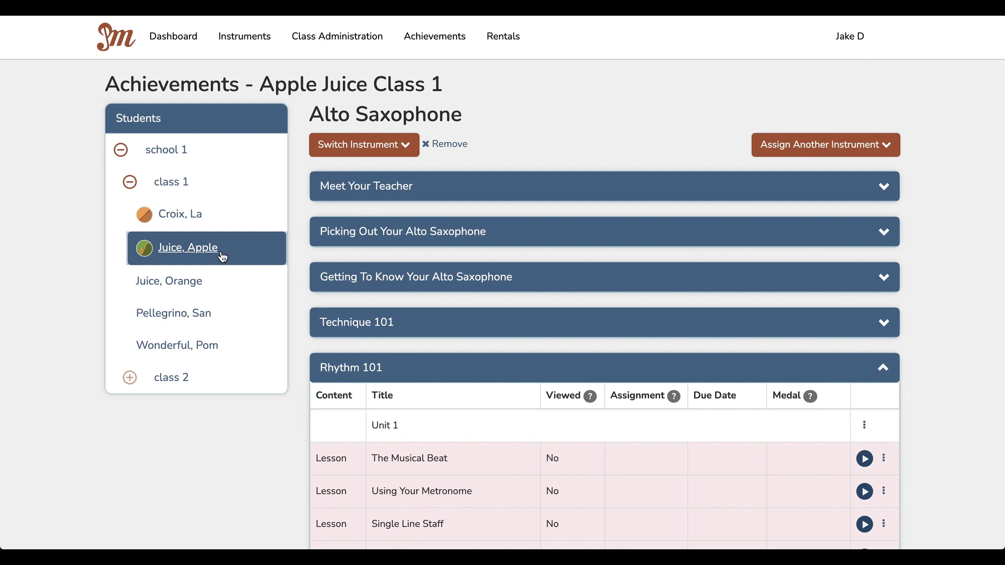
pyautogui.scroll(-2, 732, 339)
pyautogui.scroll(-5, 731, 339)
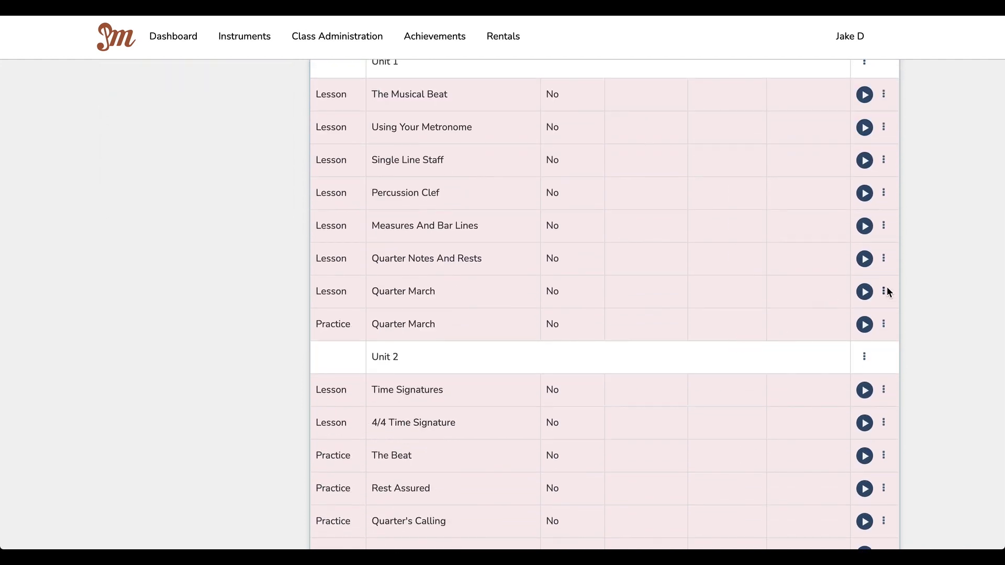
pyautogui.click(885, 292)
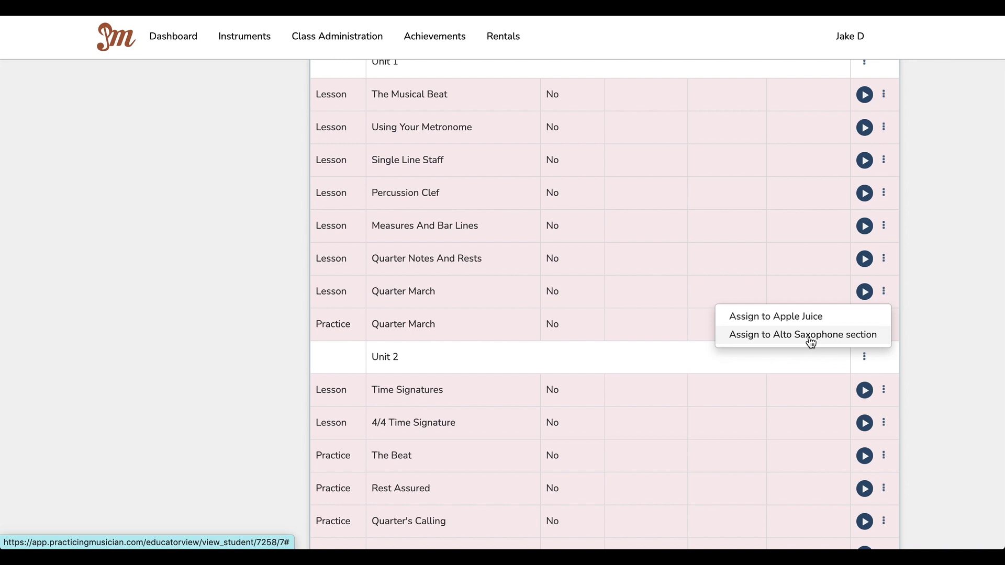
pyautogui.click(797, 296)
pyautogui.scroll(2, 795, 297)
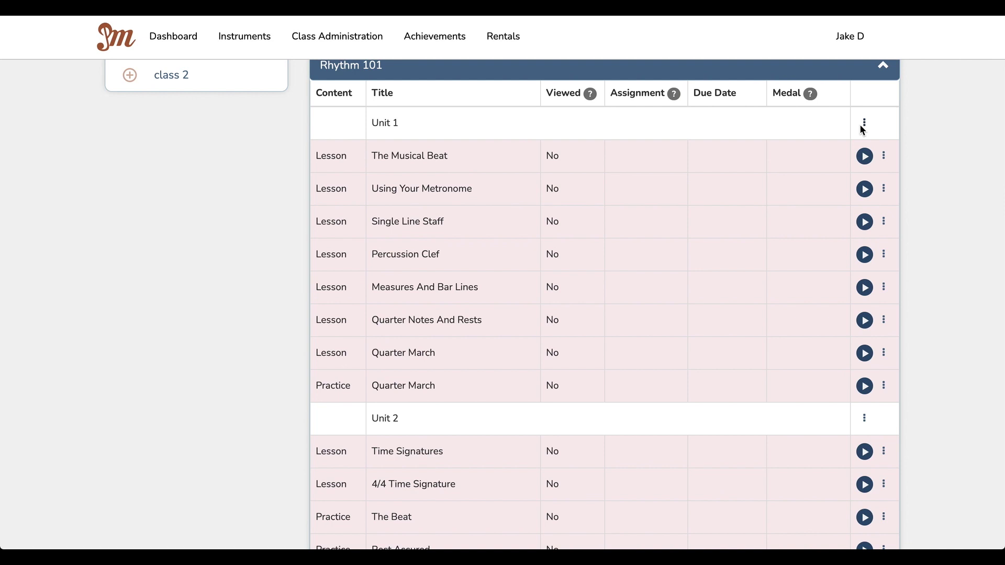
# Step: Review the Unit 1 and Quarter March Assign to choices again, closing each unassigned
pyautogui.click(864, 126)
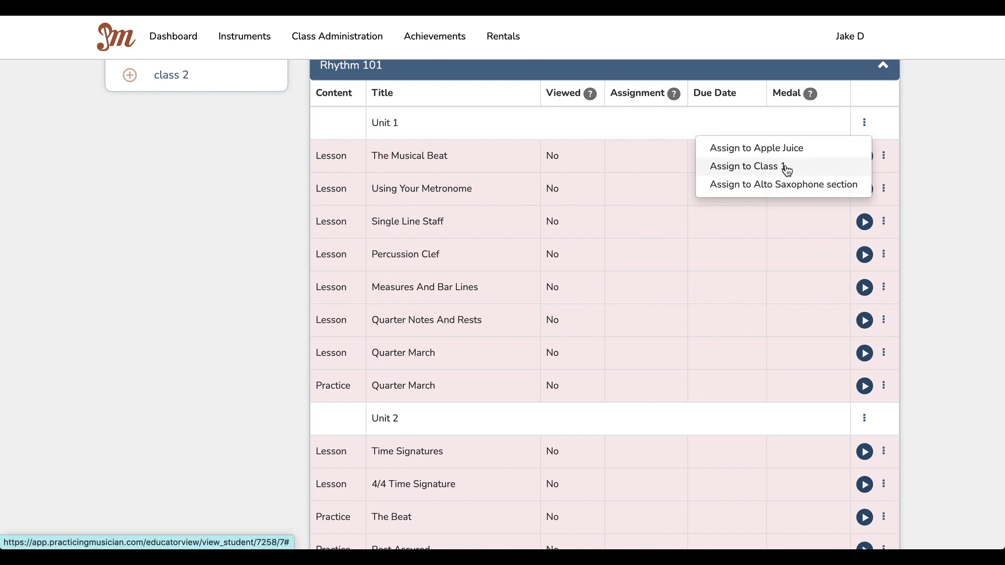
pyautogui.click(936, 172)
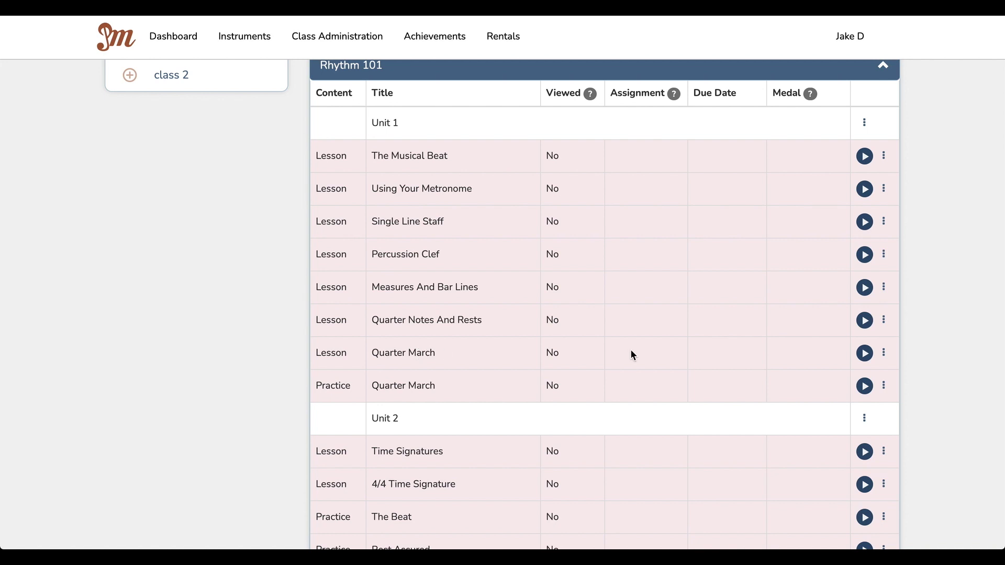
pyautogui.click(884, 353)
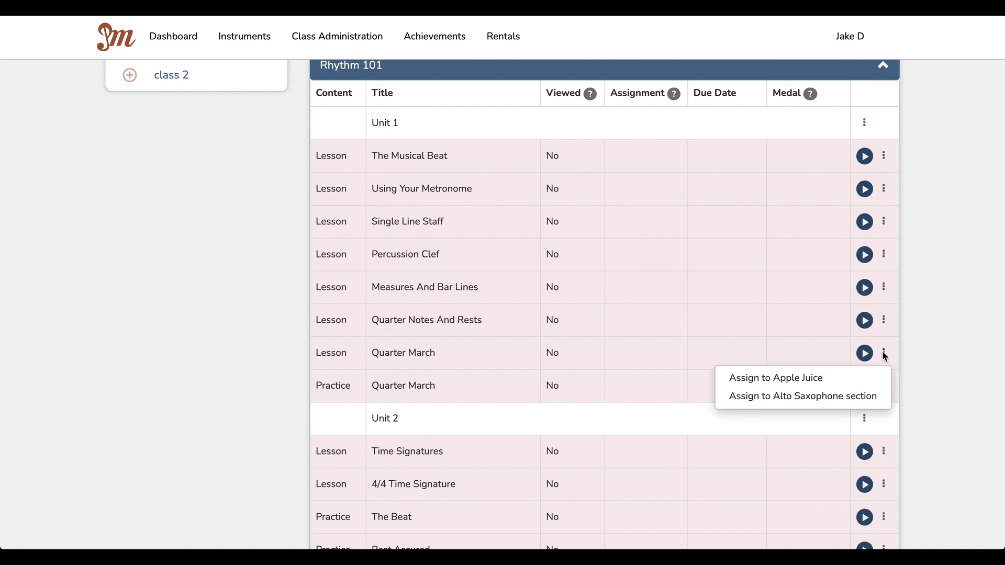
pyautogui.click(681, 358)
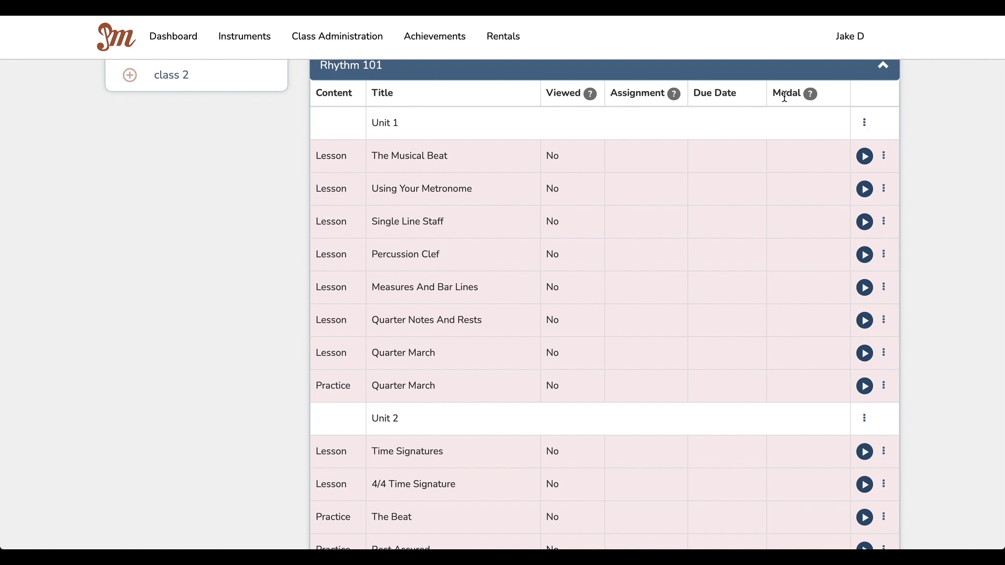
pyautogui.click(864, 122)
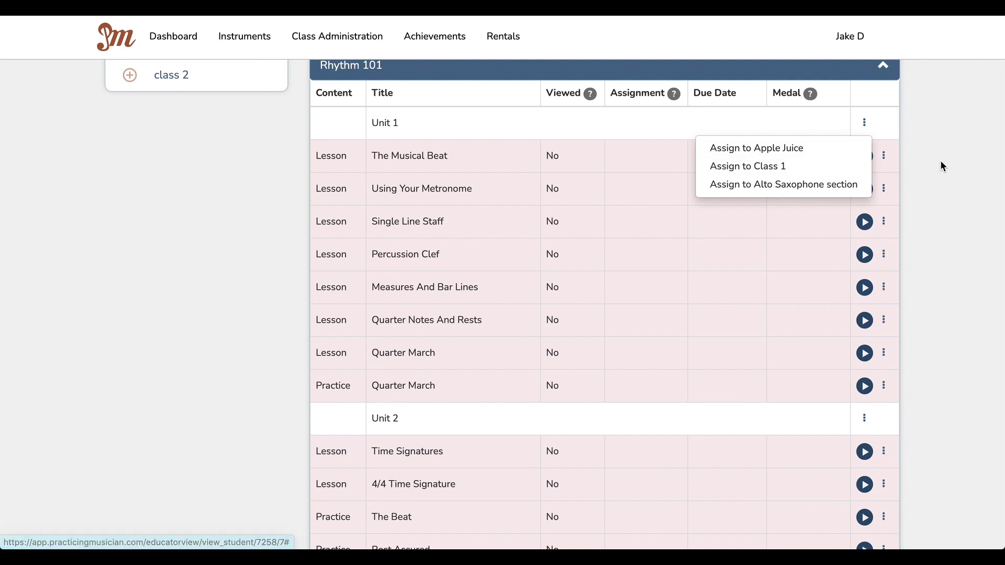
pyautogui.click(940, 161)
pyautogui.scroll(3, 940, 160)
pyautogui.scroll(1, 940, 163)
# Step: Expand Technique 101 and scroll through its lessons from Warming Up Your Body to Articulation
pyautogui.click(883, 175)
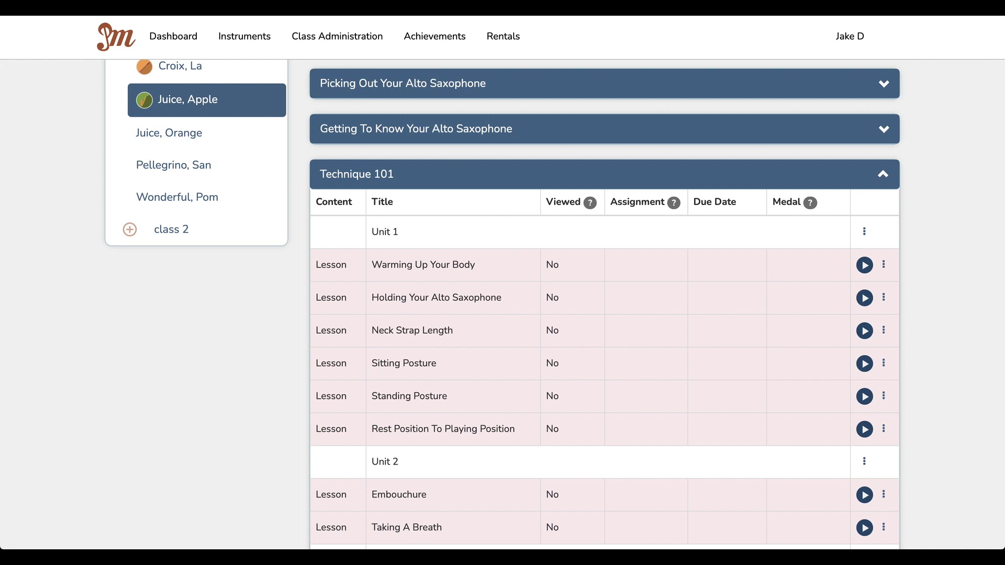
pyautogui.scroll(-1, 816, 374)
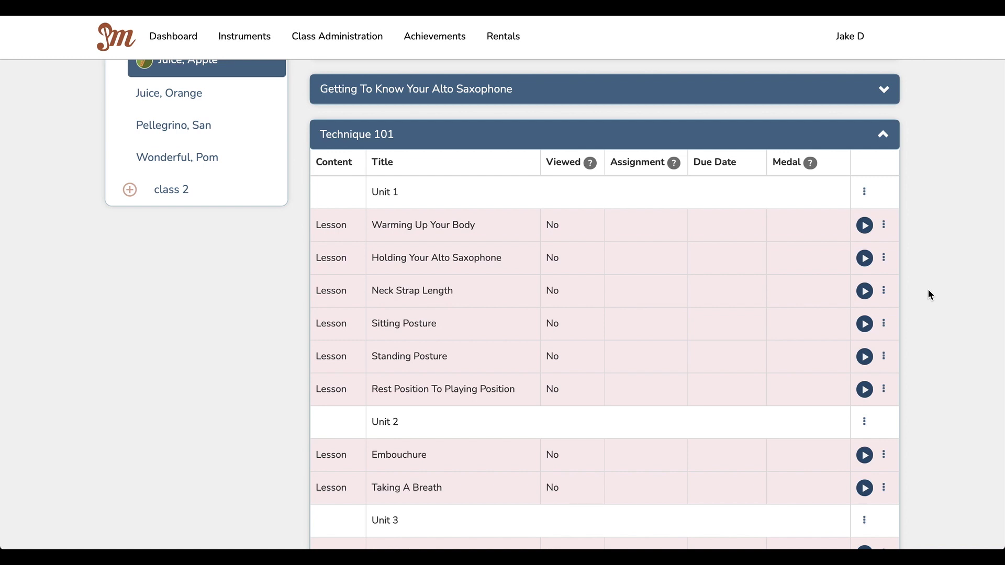
pyautogui.scroll(-2, 749, 195)
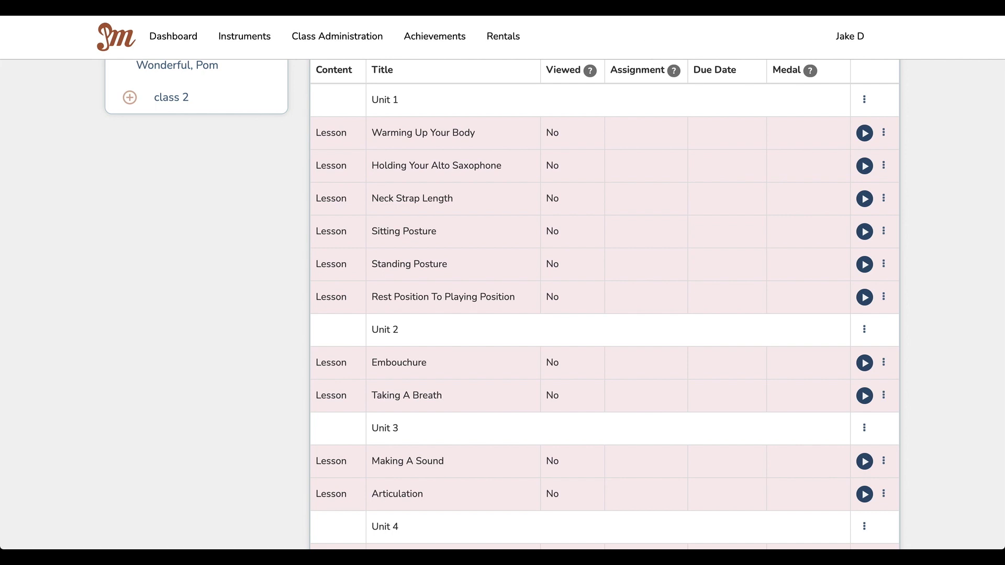
pyautogui.hotkey('ctrl', 't')
# Step: Load the Practicing Musician educator dashboard in a new tab and open the Concert Band course outline
pyautogui.write('app')
pyautogui.press('Return')
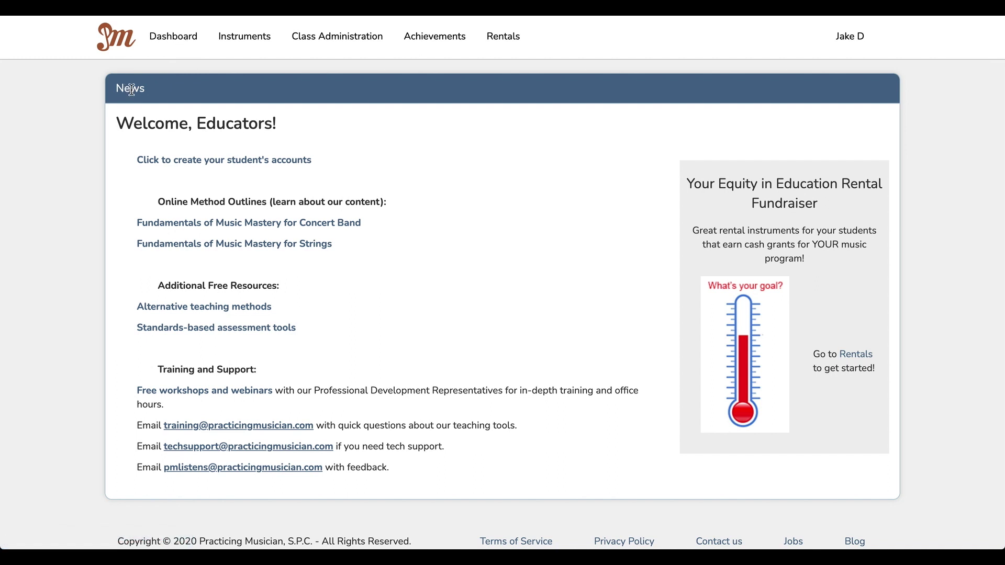
pyautogui.click(269, 227)
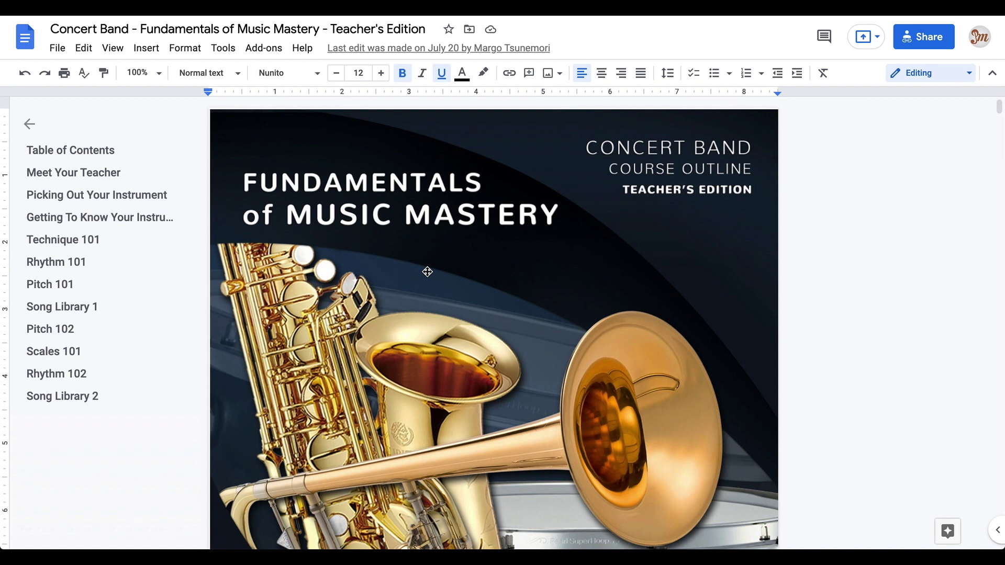
# Step: Zoom the course outline to 150% and scroll to its Table of Contents
pyautogui.click(161, 73)
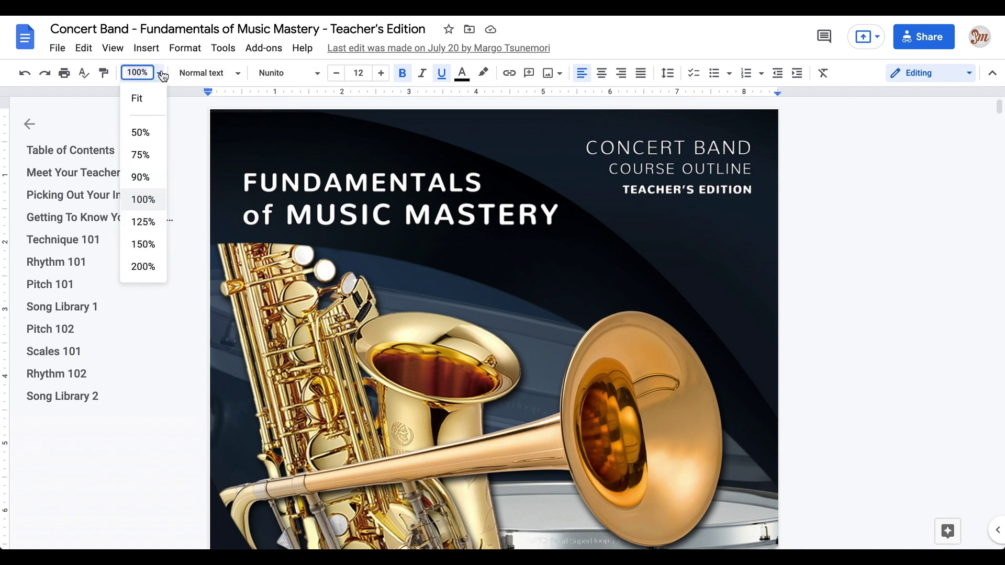
pyautogui.click(147, 243)
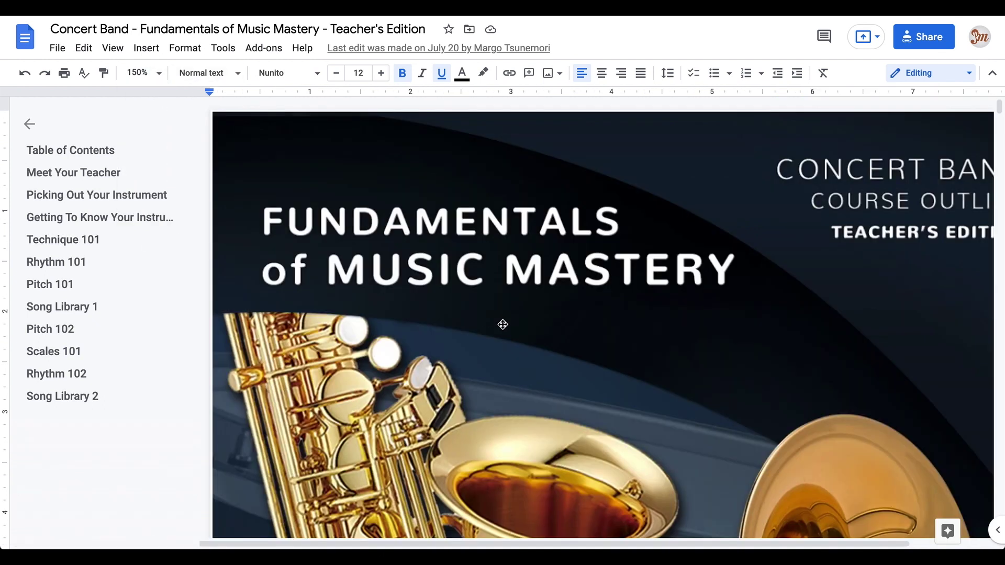
pyautogui.scroll(-15, 502, 325)
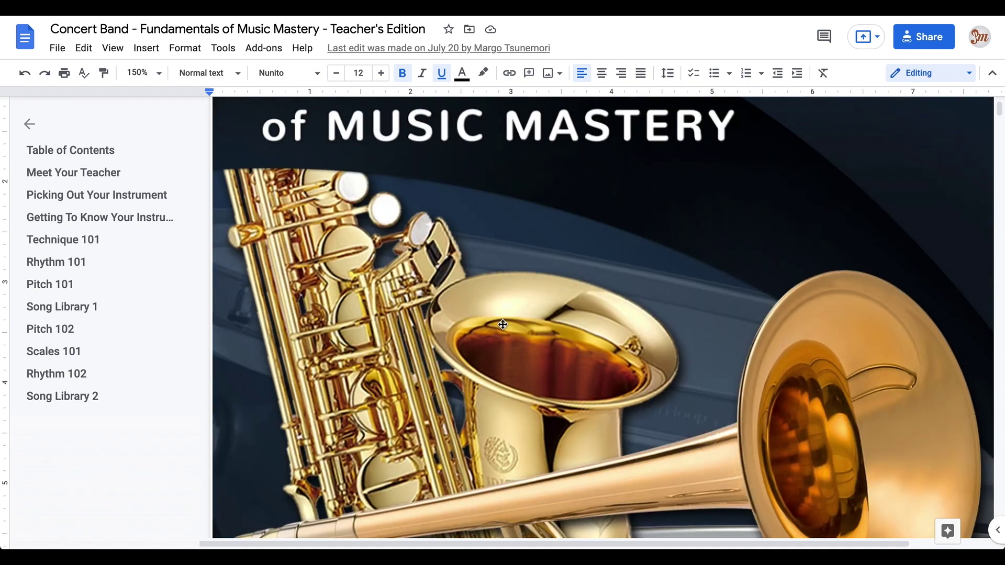
pyautogui.scroll(-1, 503, 324)
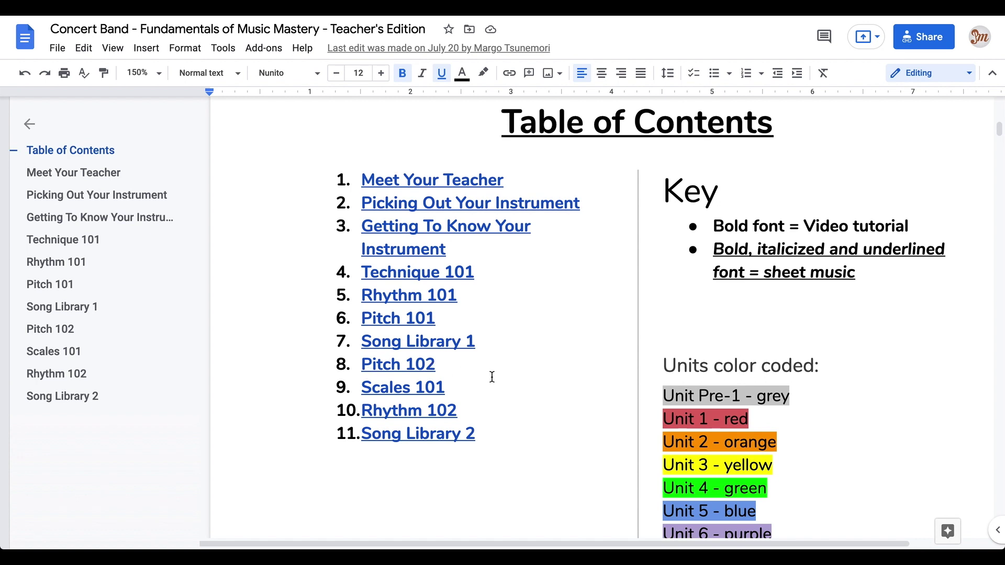
# Step: Inspect the key's Bold and sheet-music entries, then jump to the Technique 101 section
pyautogui.click(773, 234)
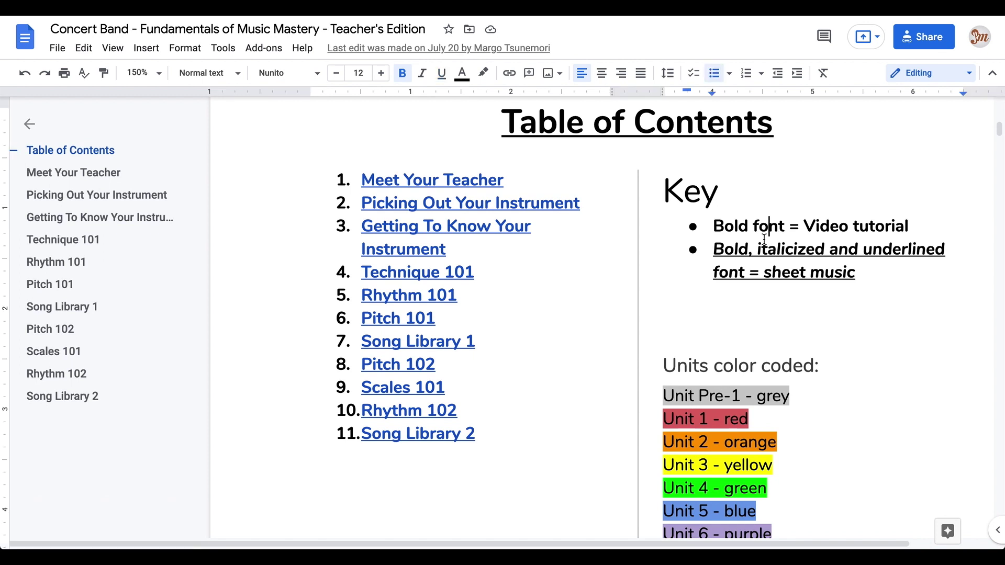
pyautogui.click(739, 228)
pyautogui.click(749, 257)
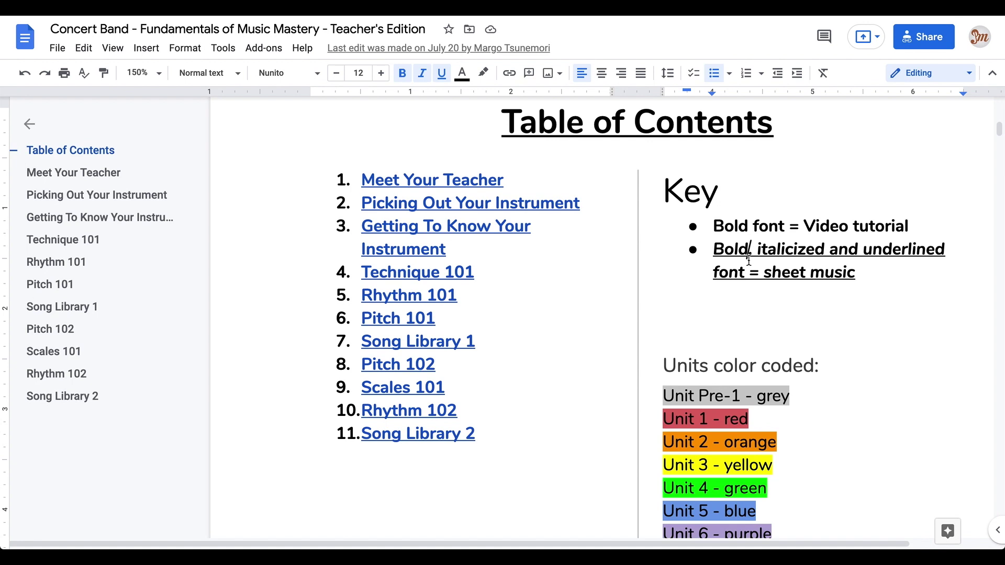
pyautogui.scroll(-3, 749, 260)
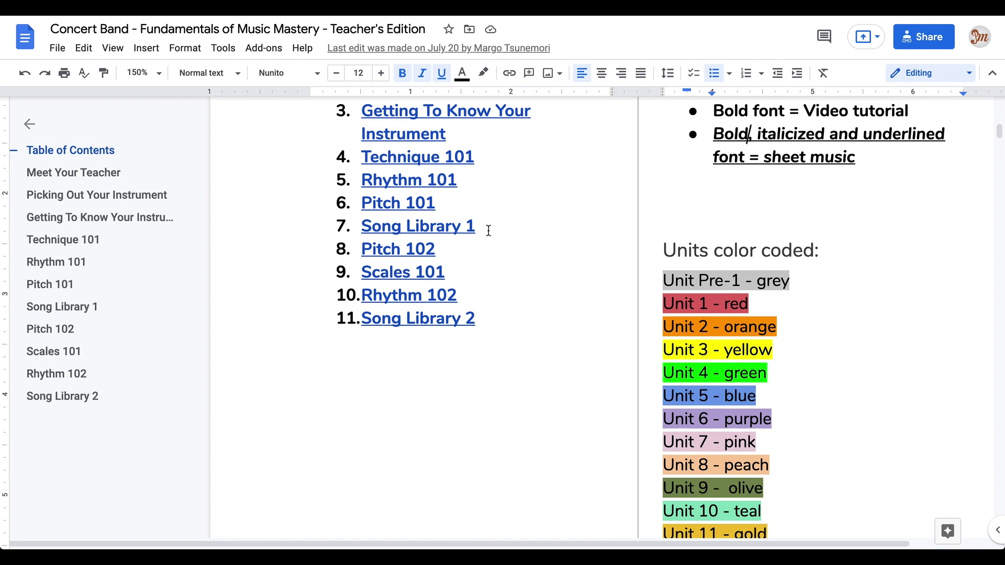
pyautogui.click(460, 160)
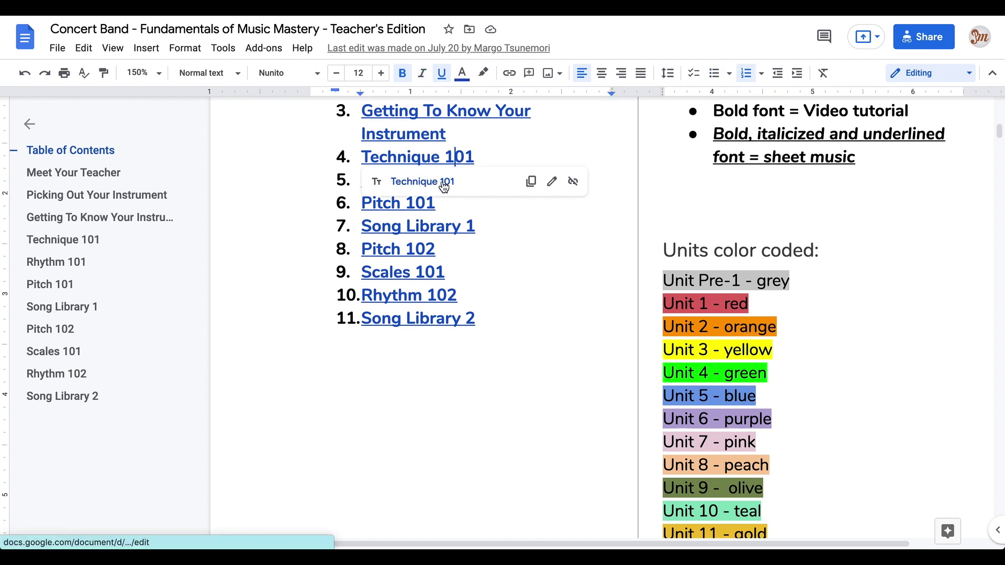
pyautogui.click(442, 181)
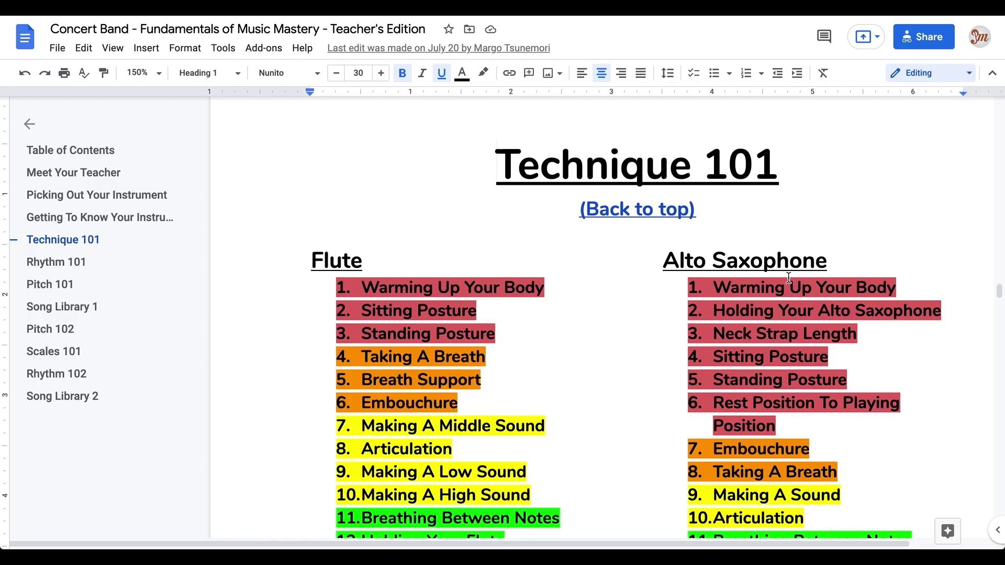
pyautogui.scroll(-1, 665, 250)
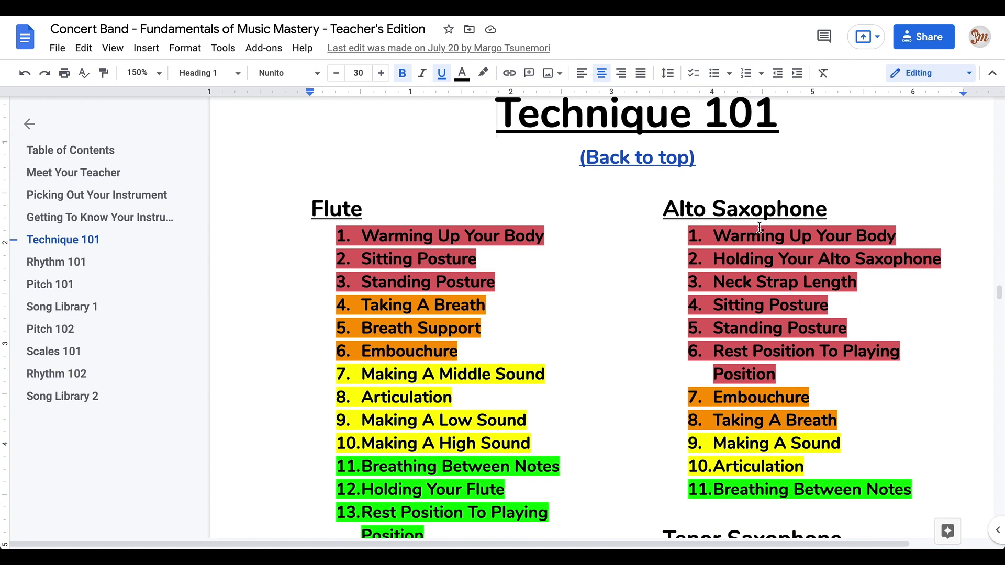
pyautogui.scroll(-1, 513, 285)
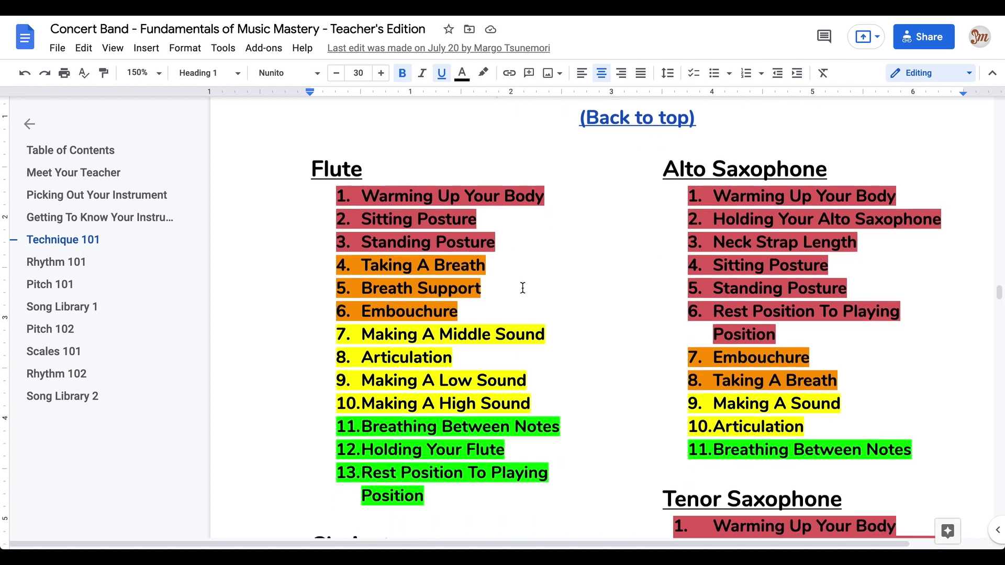
pyautogui.scroll(-5, 700, 345)
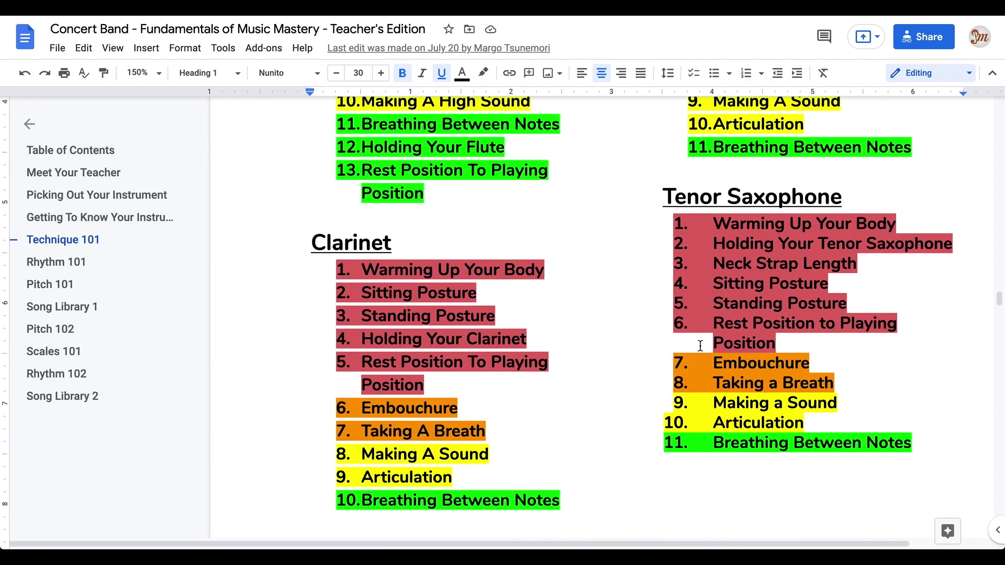
pyautogui.scroll(4, 700, 346)
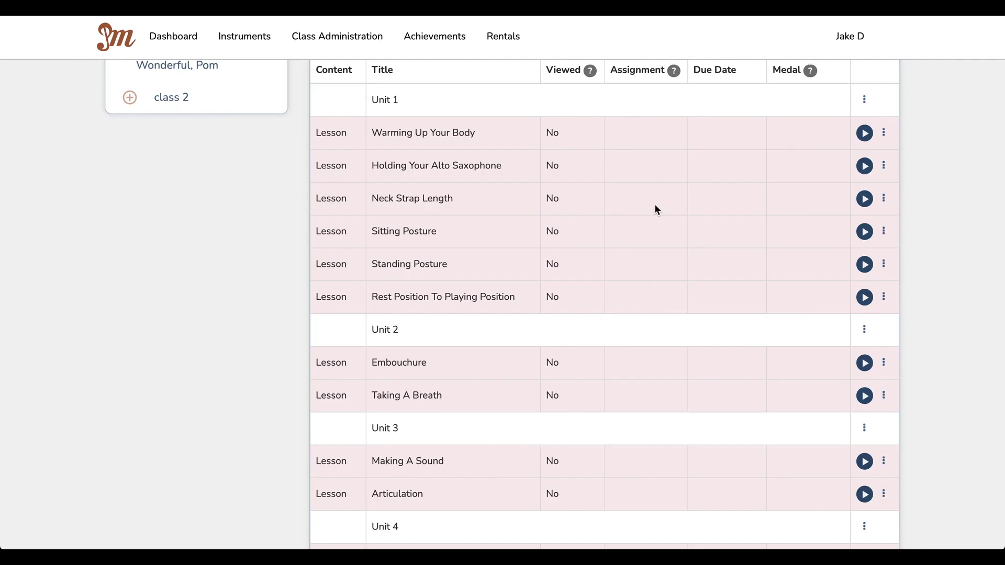
# Step: Assign Technique 101's Unit 2 lessons to Class 1, due 08/06/2021
pyautogui.scroll(-1, 655, 209)
pyautogui.scroll(-1, 657, 209)
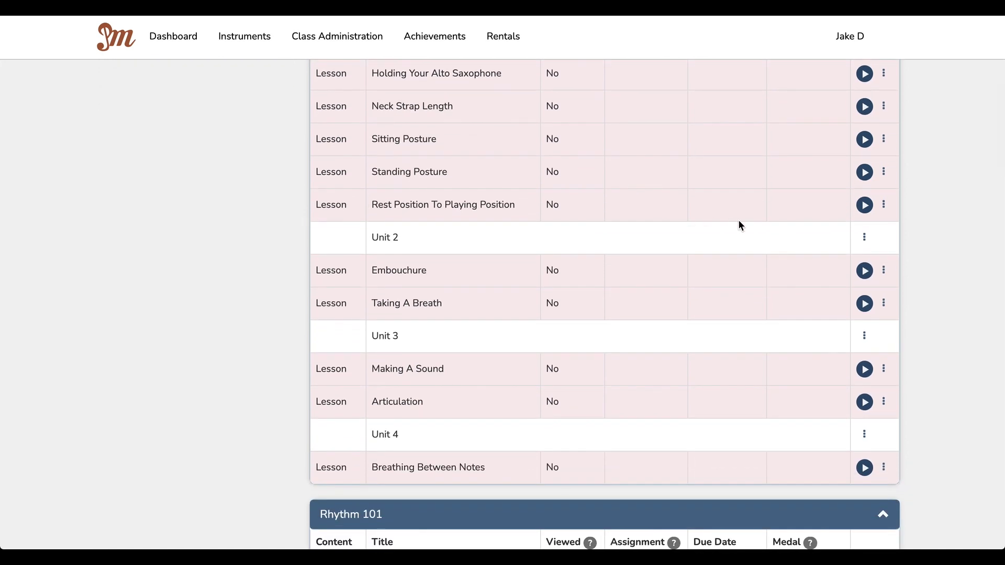
pyautogui.click(867, 239)
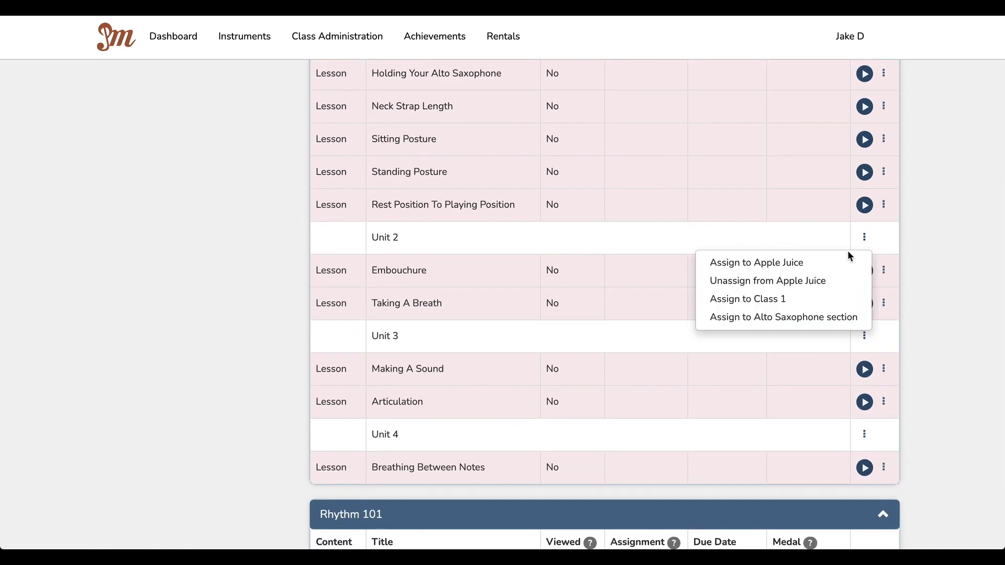
pyautogui.click(820, 281)
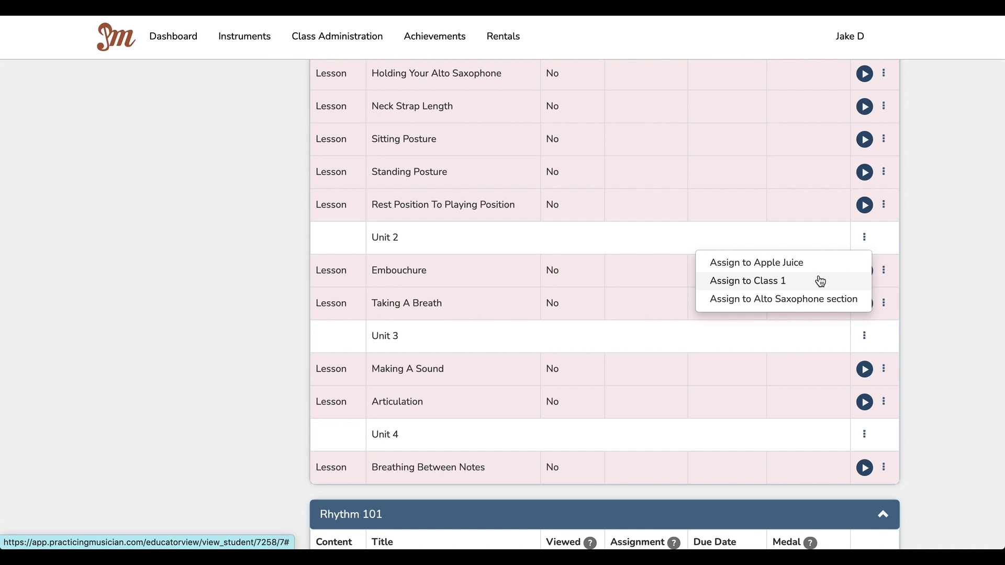
pyautogui.click(820, 281)
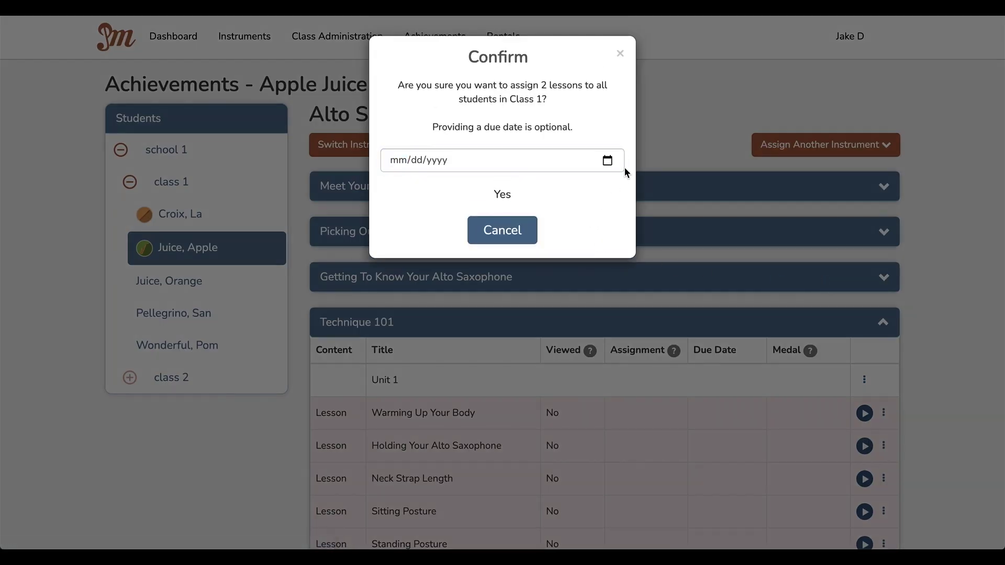
pyautogui.click(608, 160)
pyautogui.click(495, 232)
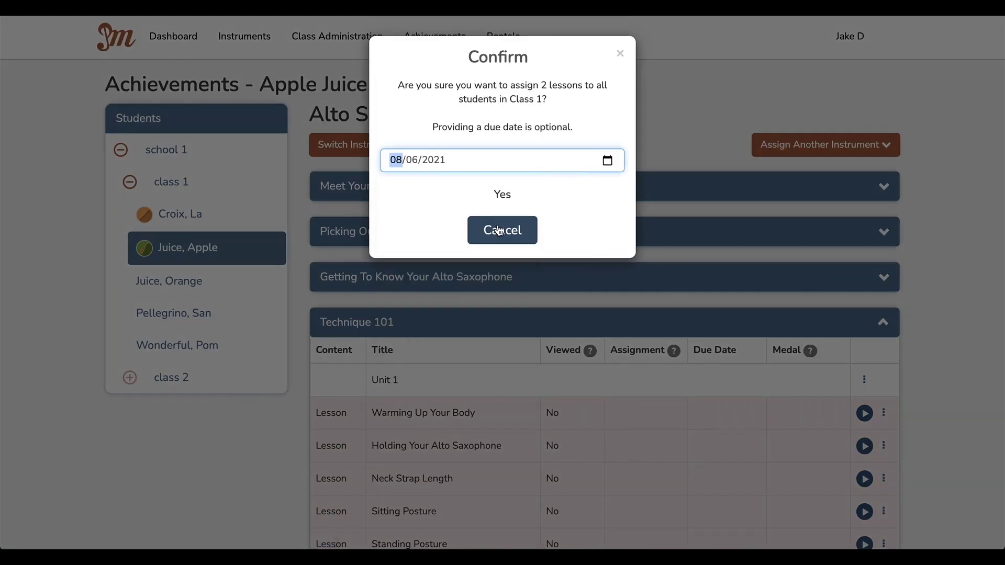
pyautogui.click(507, 197)
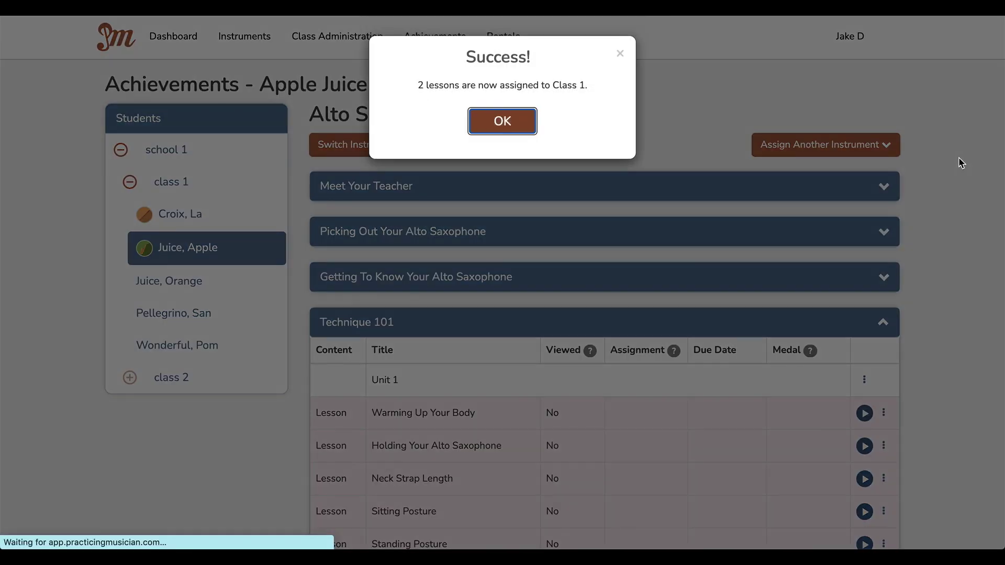
pyautogui.click(529, 122)
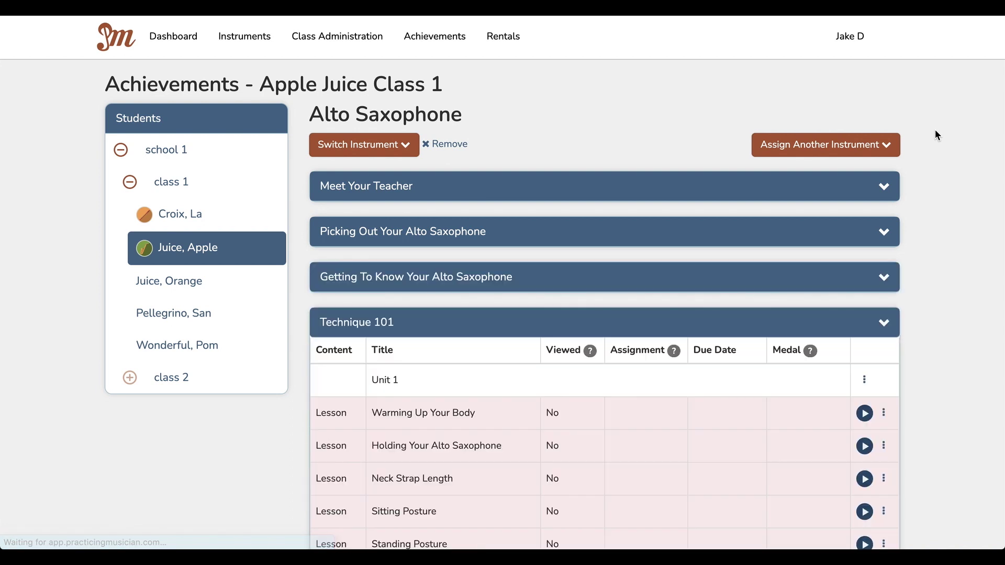
# Step: Check the Embouchure lesson's due date editor and close it without changes
pyautogui.scroll(-6, 937, 135)
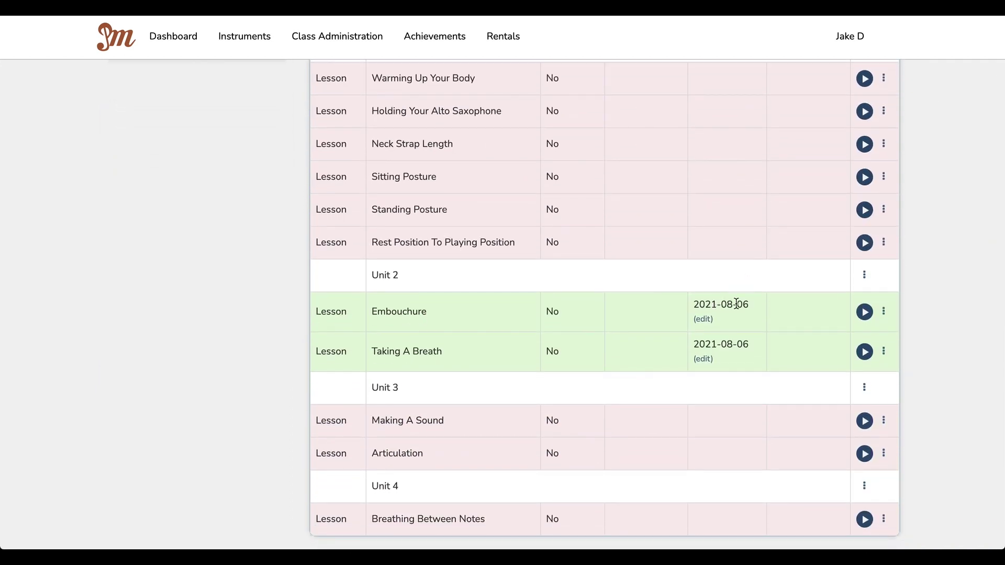
pyautogui.click(704, 319)
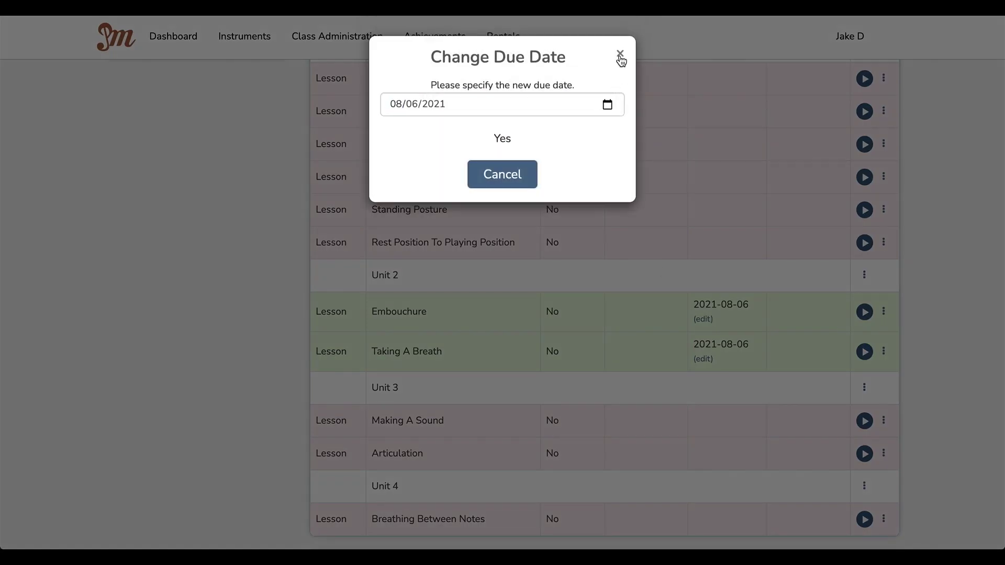
pyautogui.click(619, 53)
pyautogui.scroll(2, 569, 128)
pyautogui.scroll(5, 551, 148)
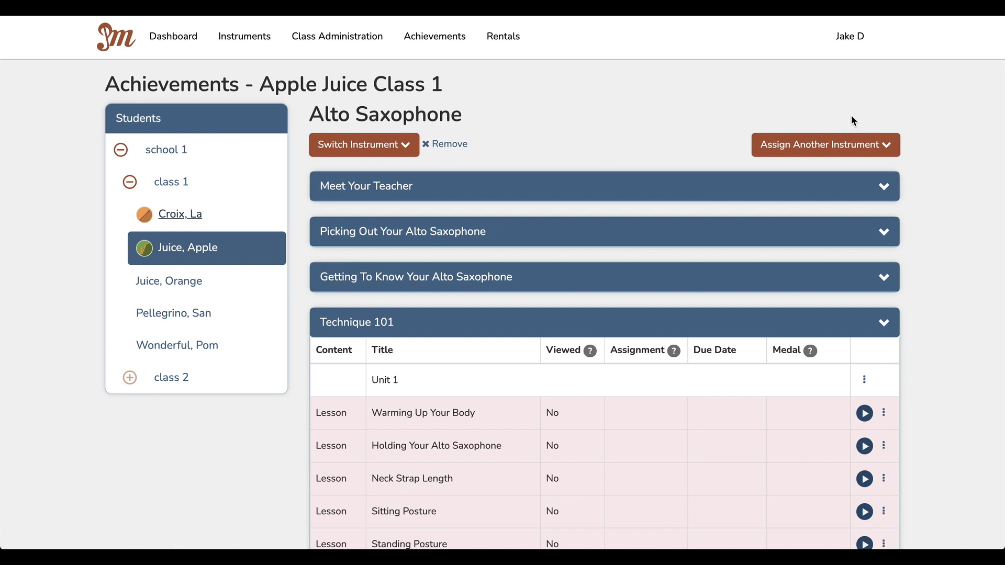
# Step: Expand the flute student's Technique 101 lessons and view Unit 2's Unassign options
pyautogui.scroll(-4, 710, 144)
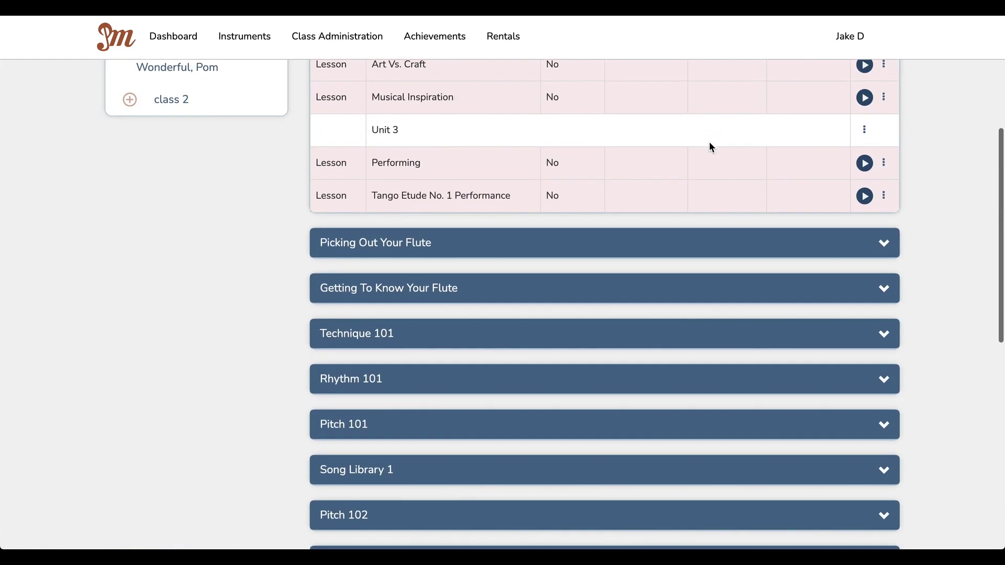
pyautogui.click(654, 335)
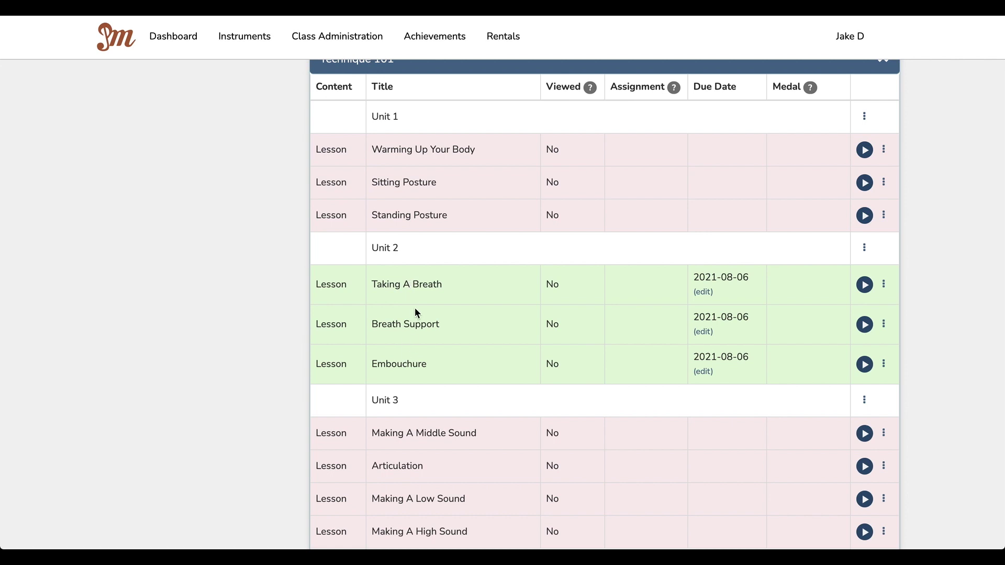
pyautogui.click(864, 247)
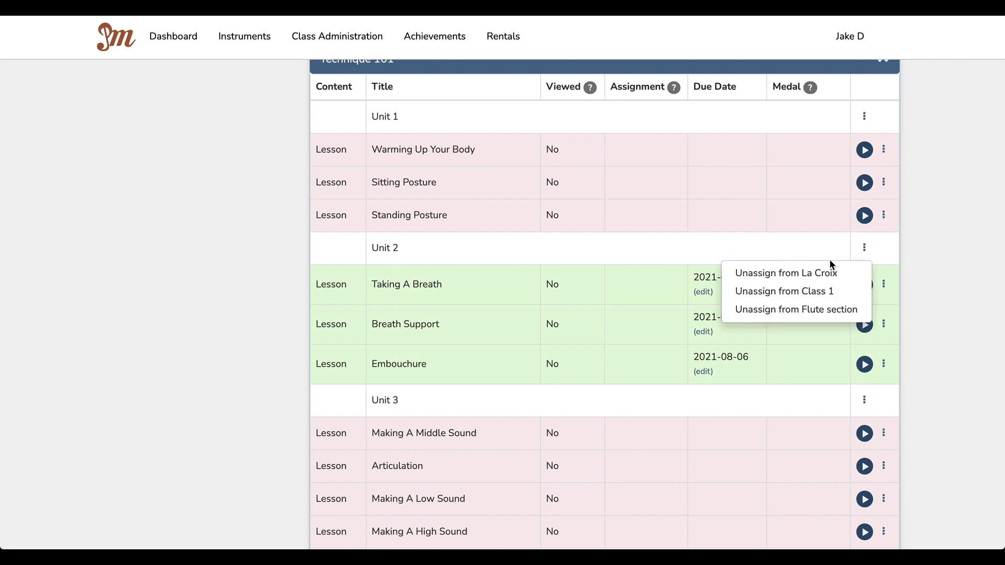
pyautogui.click(931, 194)
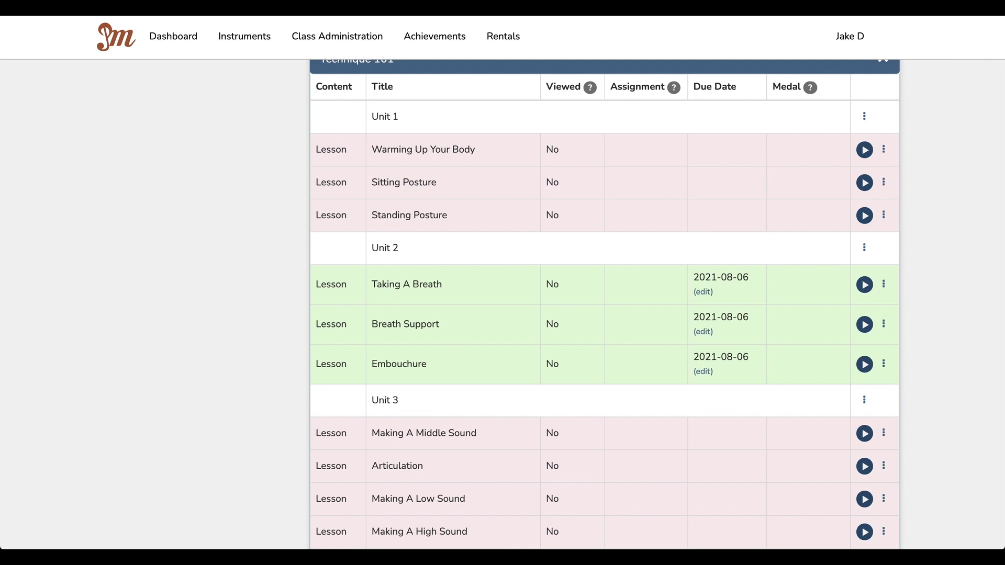
pyautogui.click(864, 247)
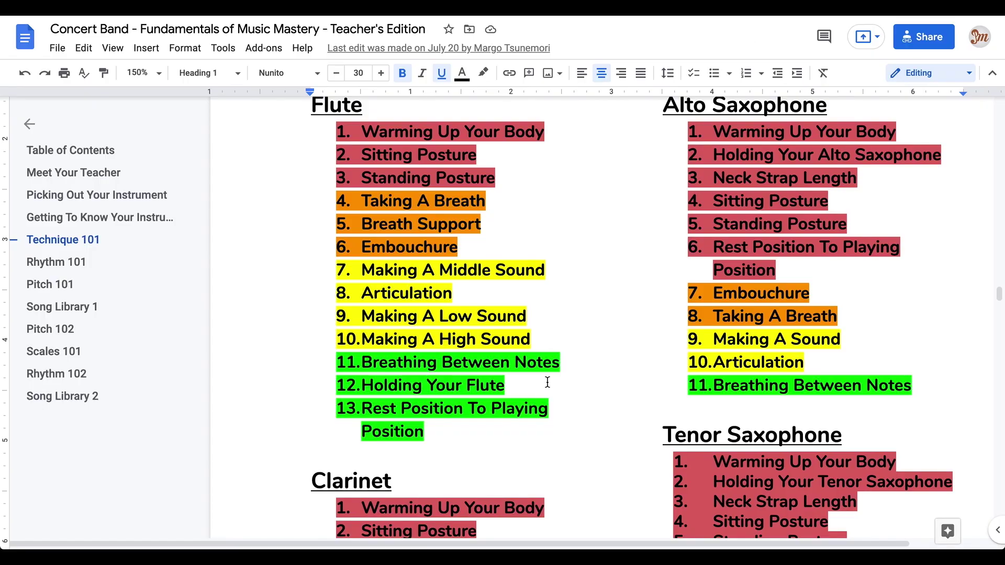
# Step: Return to the Table of Contents via Back to top and jump to Pitch 101
pyautogui.scroll(2, 547, 381)
pyautogui.click(636, 138)
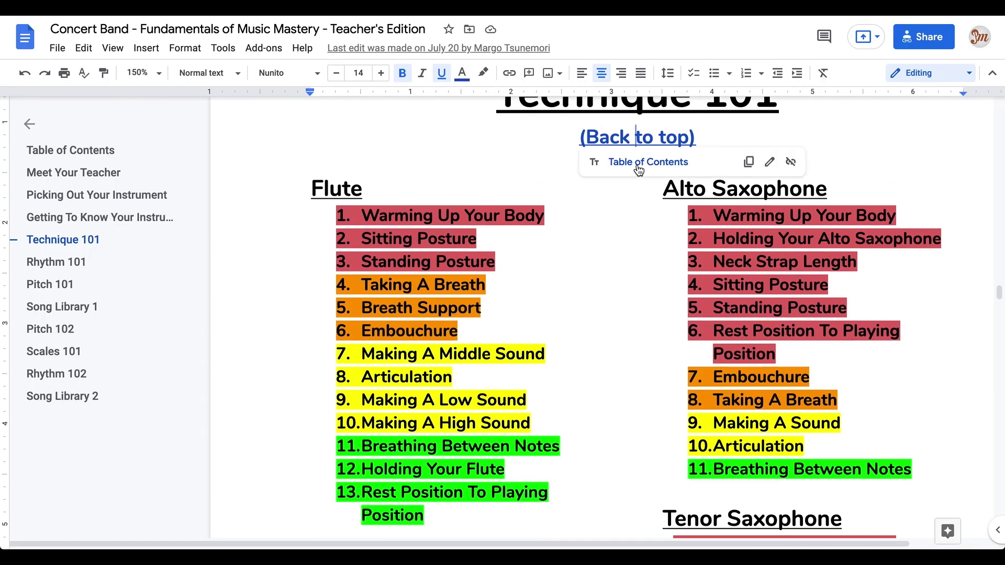
pyautogui.click(637, 161)
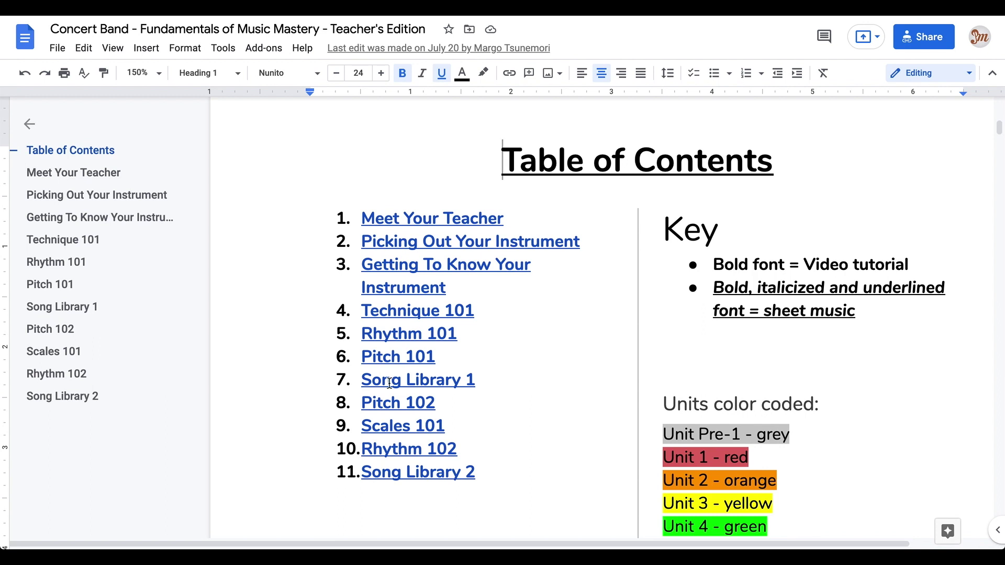
pyautogui.click(400, 359)
pyautogui.click(402, 380)
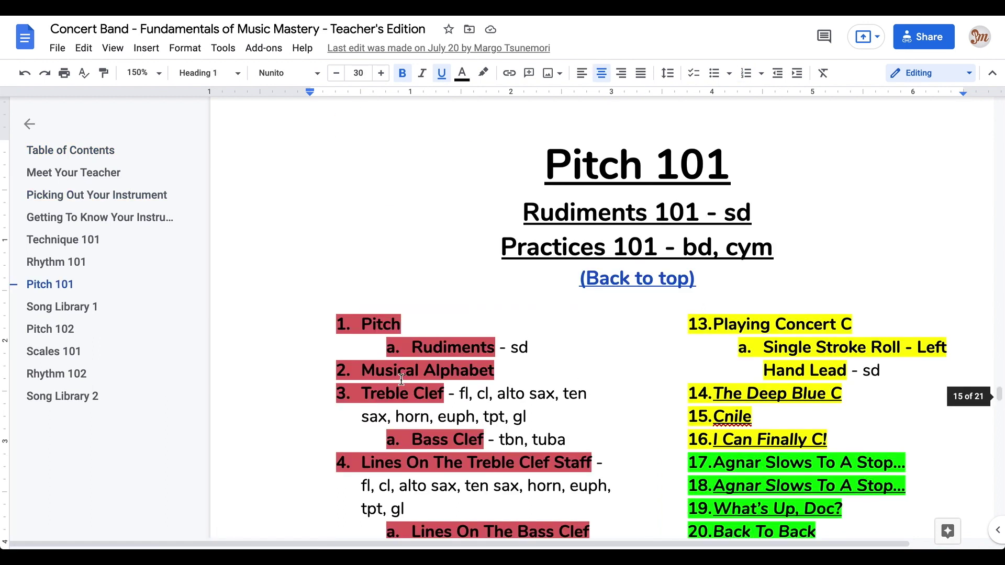
pyautogui.scroll(-1, 576, 377)
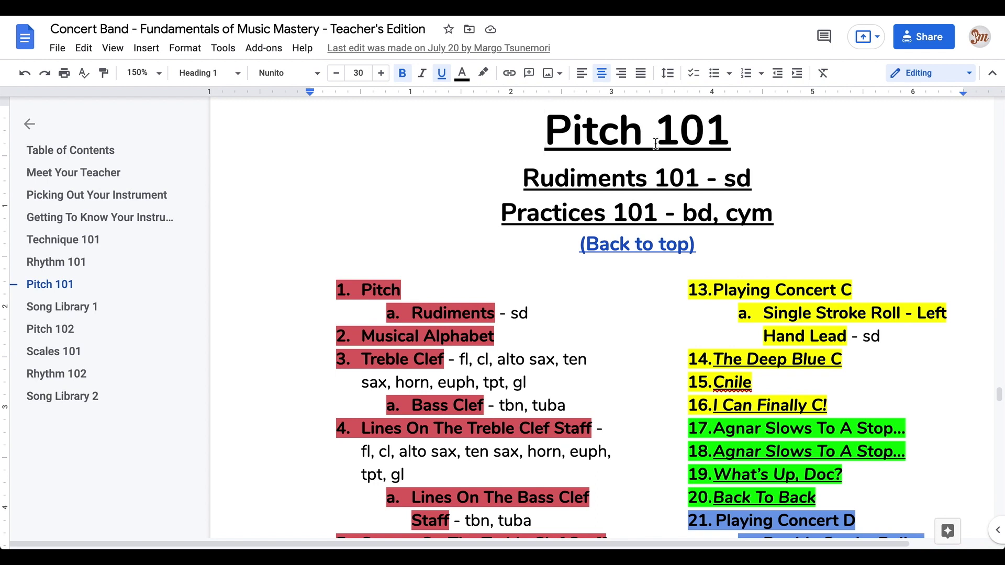
# Step: Select and deselect the Rudiments 101 heading, then scroll through the Pitch 101 lessons
pyautogui.click(692, 180)
pyautogui.moveTo(691, 180); pyautogui.dragTo(503, 190)
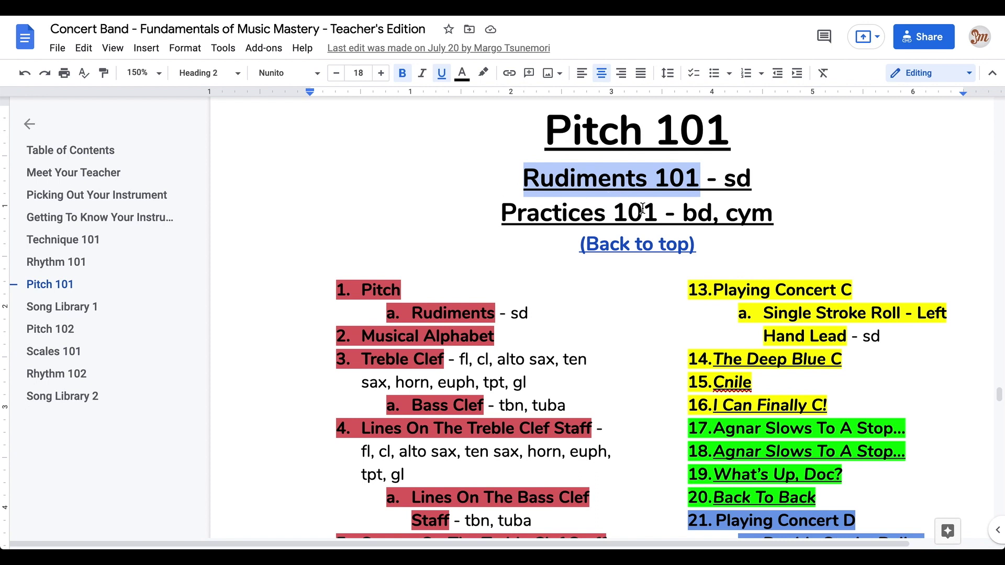
pyautogui.click(693, 177)
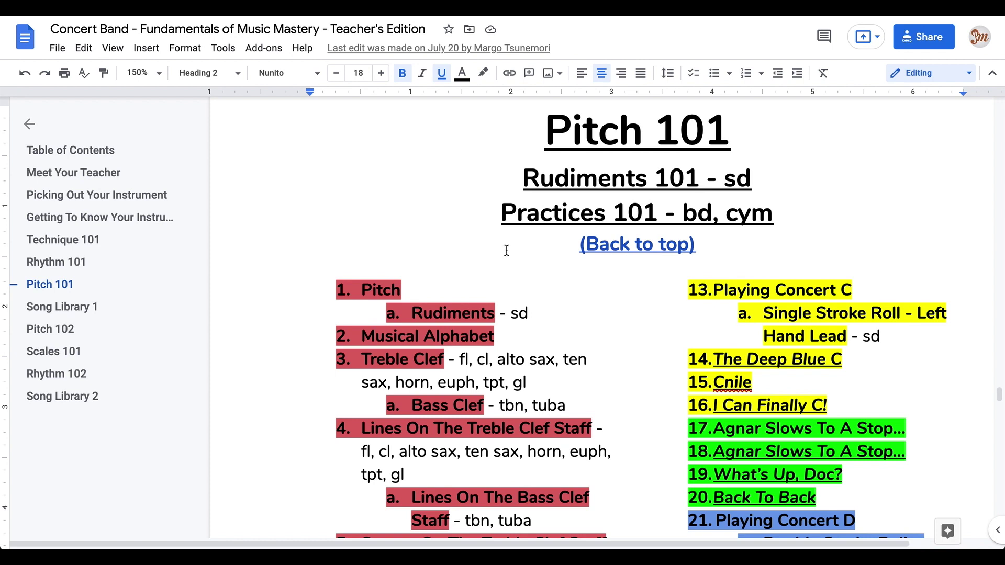
pyautogui.scroll(-3, 507, 250)
pyautogui.scroll(-2, 506, 250)
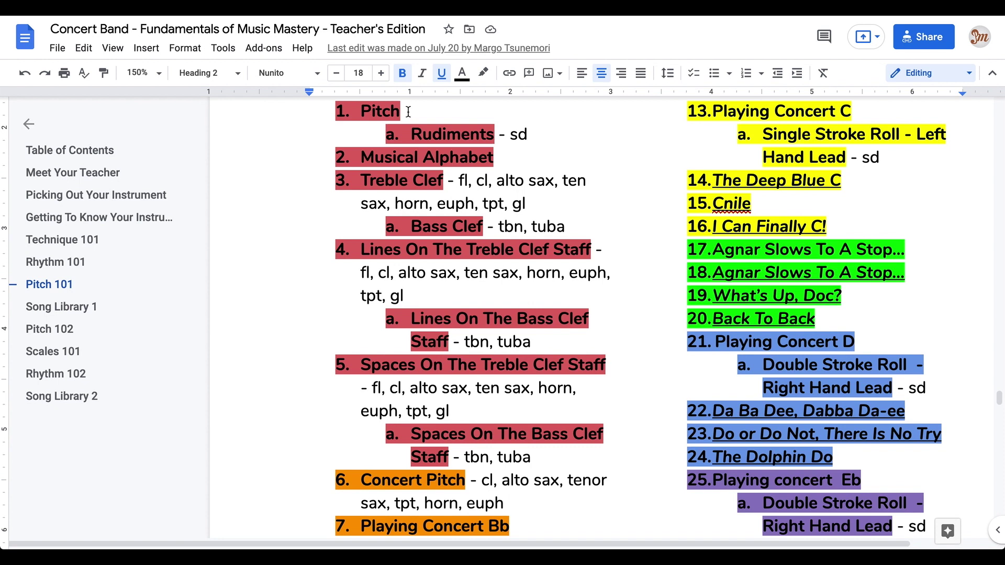
pyautogui.moveTo(401, 111); pyautogui.dragTo(344, 112)
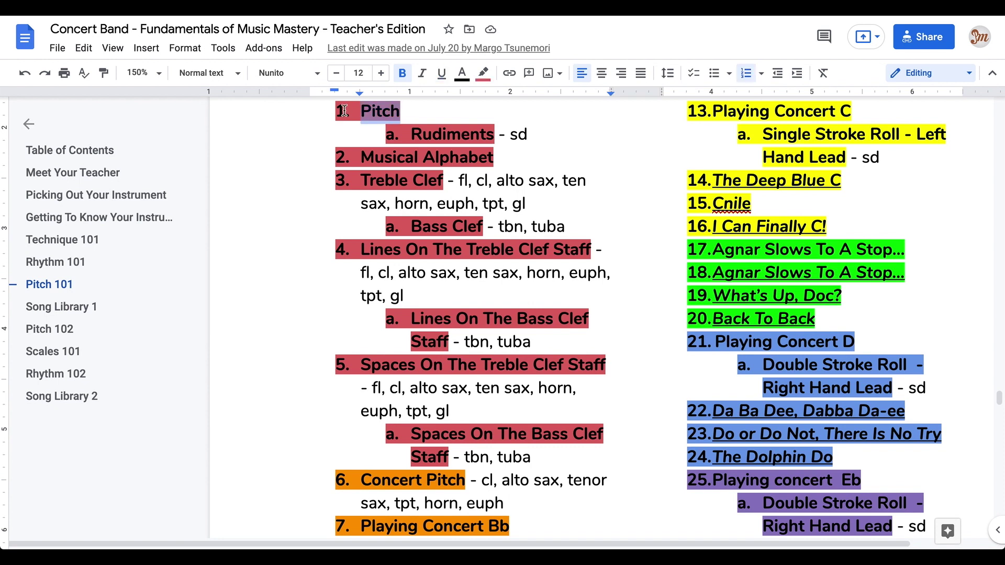
pyautogui.doubleClick(453, 139)
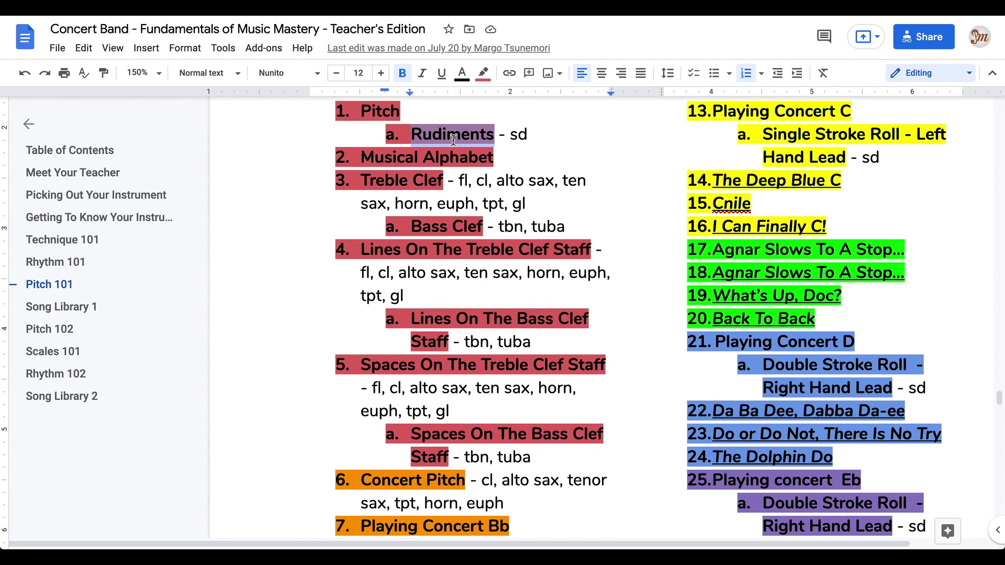
pyautogui.doubleClick(513, 139)
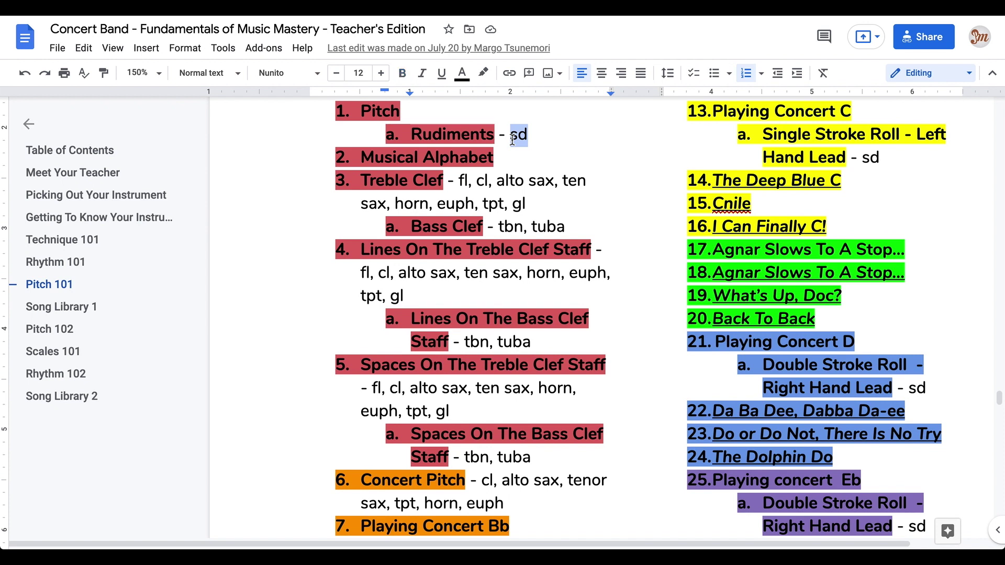
pyautogui.scroll(-3, 512, 138)
pyautogui.scroll(1, 513, 139)
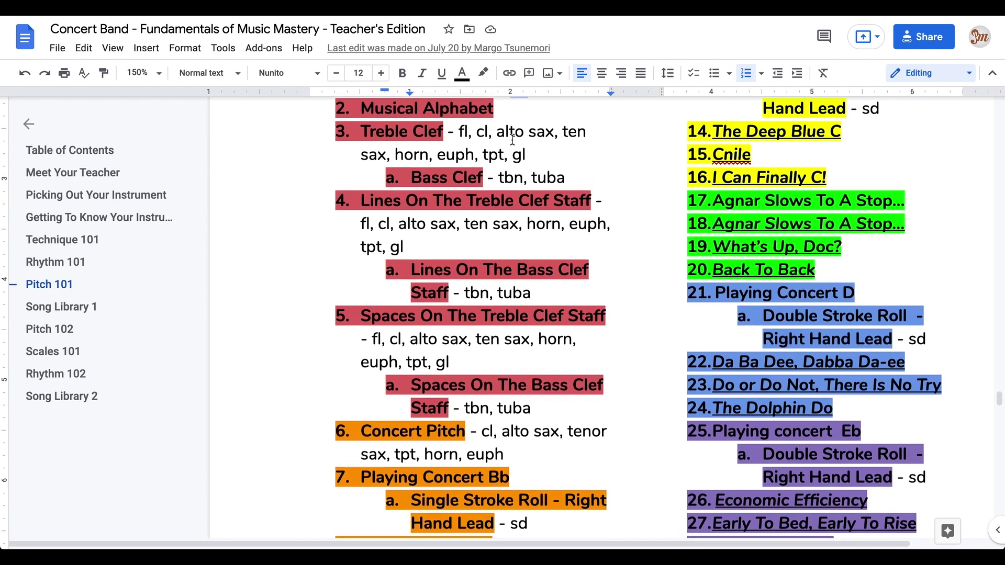
pyautogui.click(579, 188)
pyautogui.moveTo(579, 189); pyautogui.dragTo(350, 150)
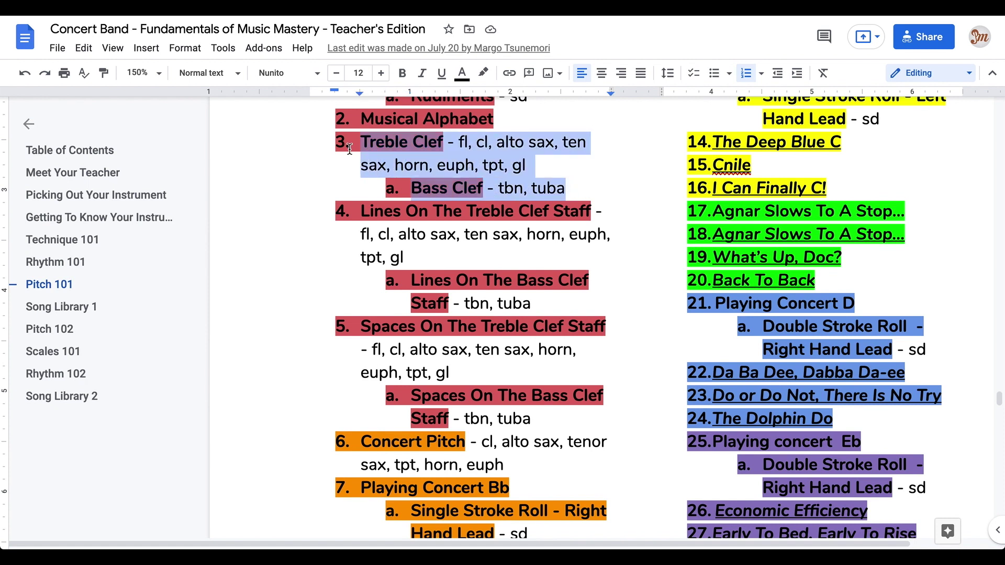
pyautogui.scroll(4, 406, 166)
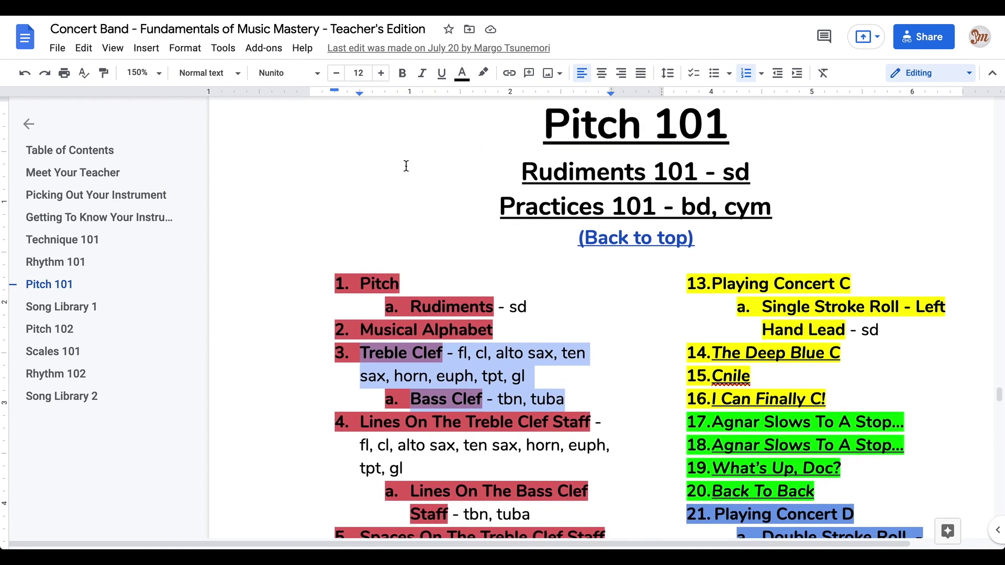
pyautogui.scroll(-4, 406, 166)
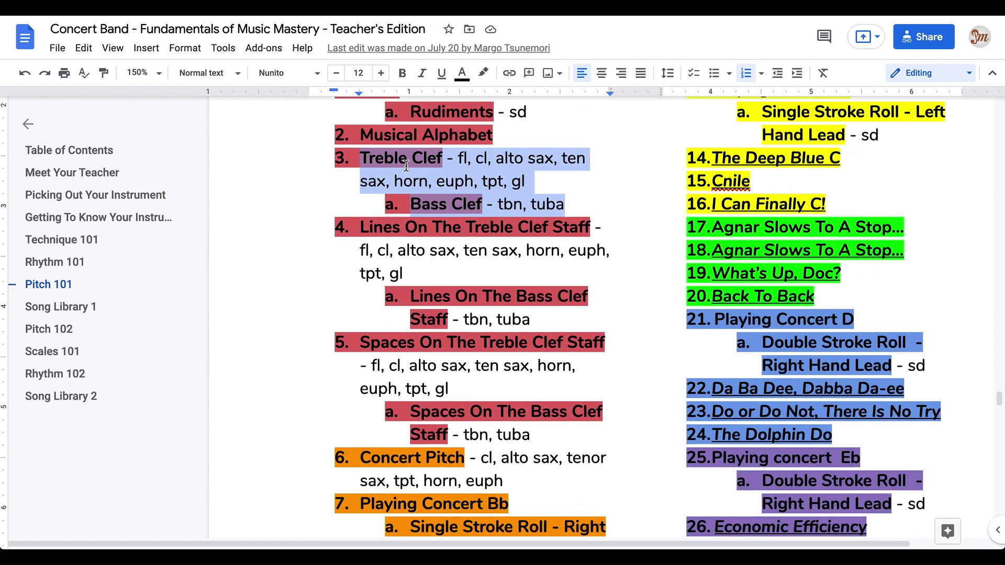
pyautogui.click(459, 166)
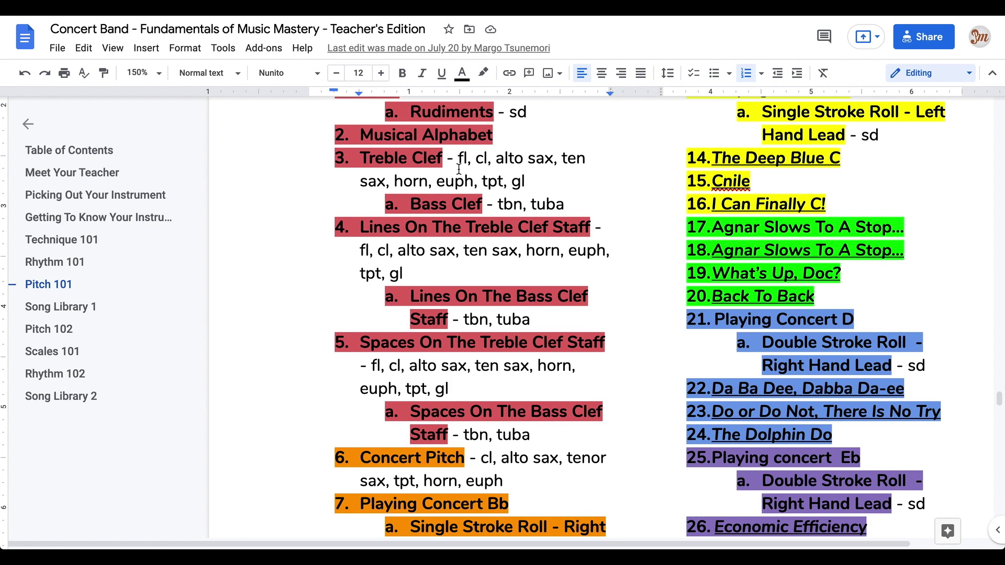
pyautogui.click(523, 178)
pyautogui.moveTo(522, 178); pyautogui.dragTo(458, 159)
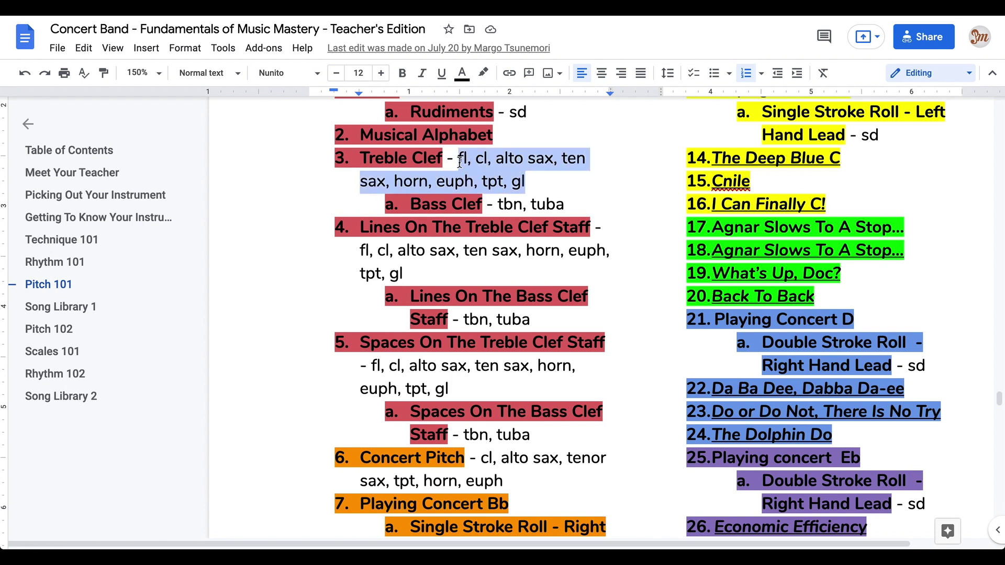
pyautogui.moveTo(572, 209); pyautogui.dragTo(502, 207)
pyautogui.click(511, 184)
pyautogui.click(445, 183)
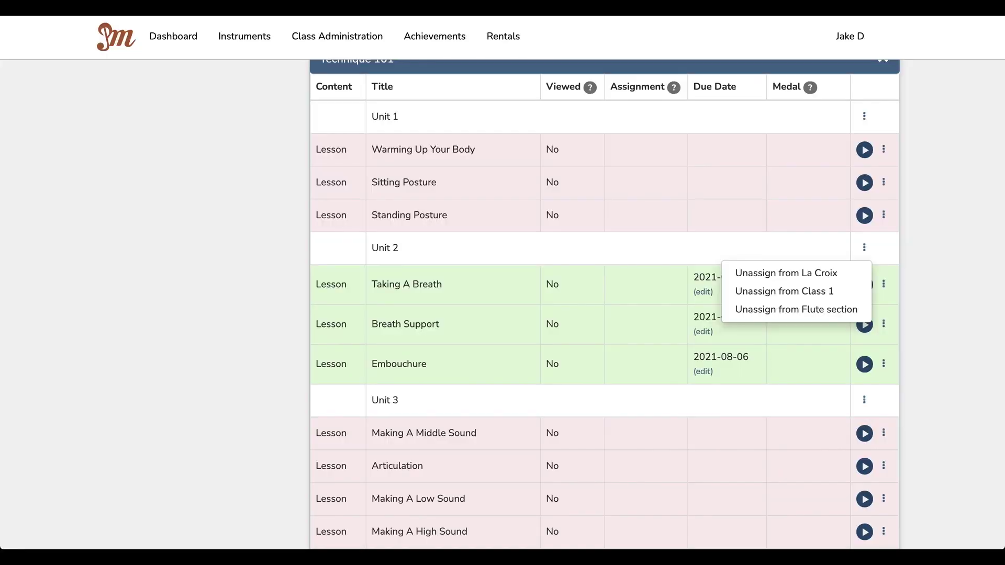
# Step: Log the teacher out from the account-name menu in the header
pyautogui.click(841, 35)
pyautogui.click(839, 92)
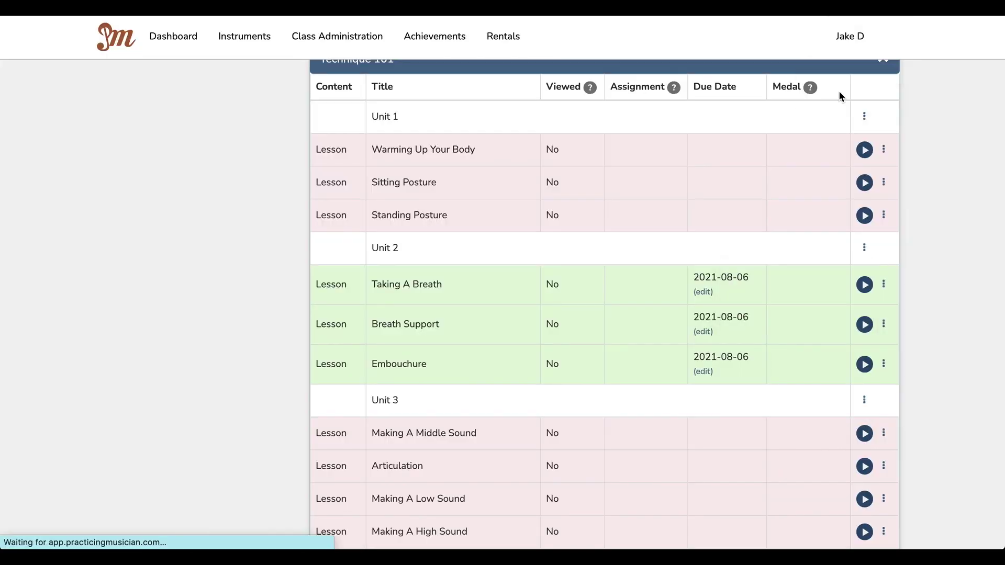
# Step: Open the Student Account Creation Template CSV from the Desktop and find the fourth student's password in row 6
pyautogui.press('super+Tab')
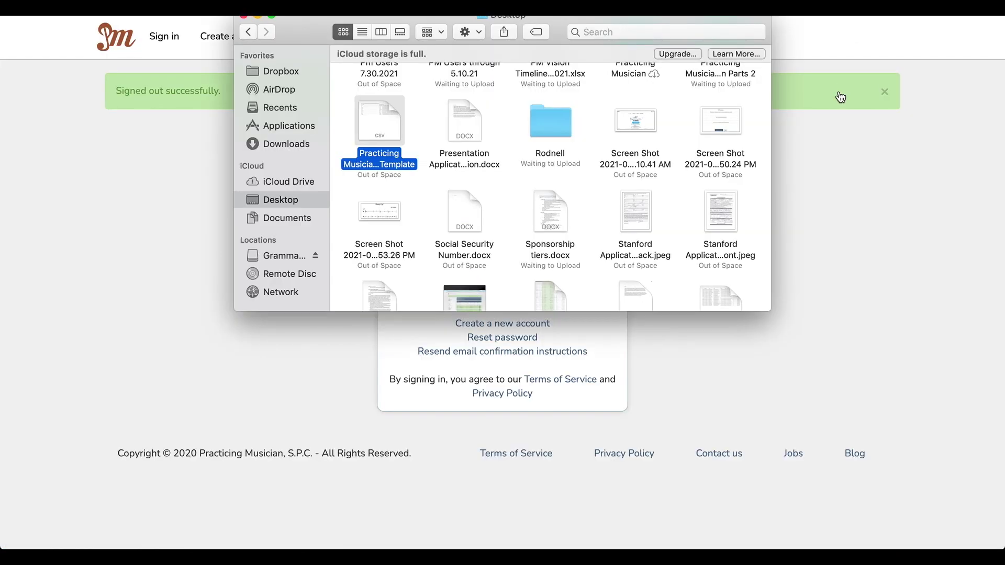
pyautogui.doubleClick(381, 141)
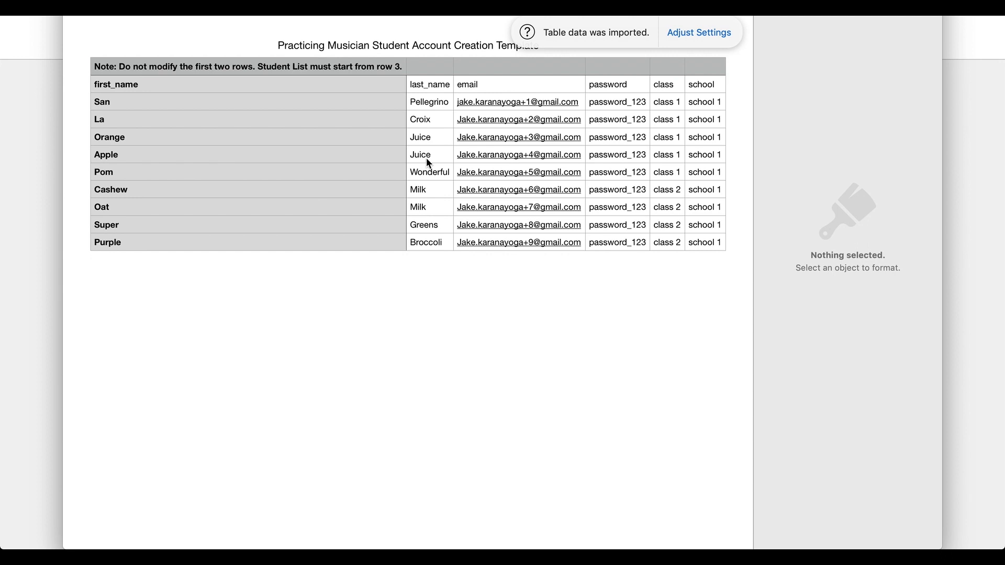
pyautogui.click(613, 158)
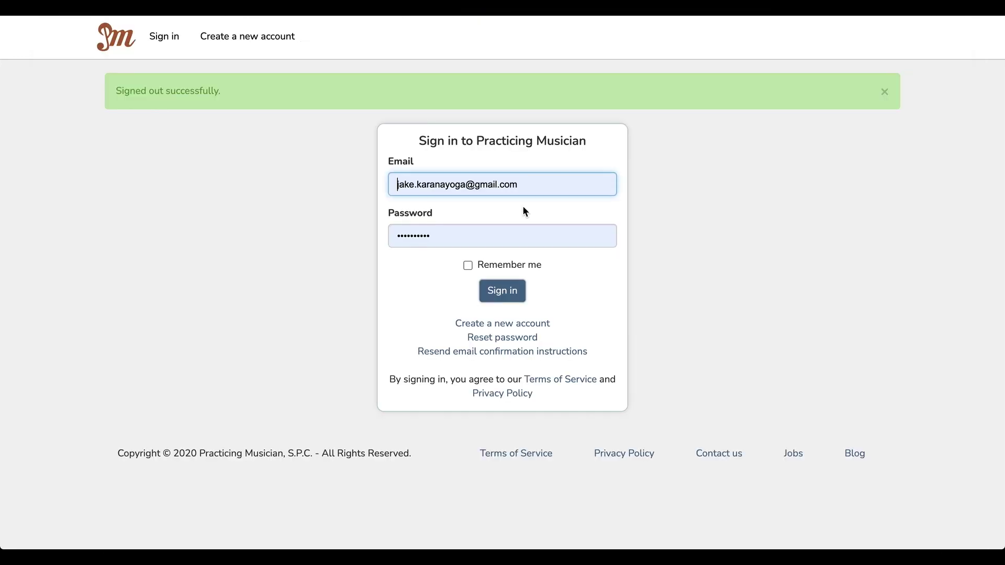
pyautogui.click(470, 185)
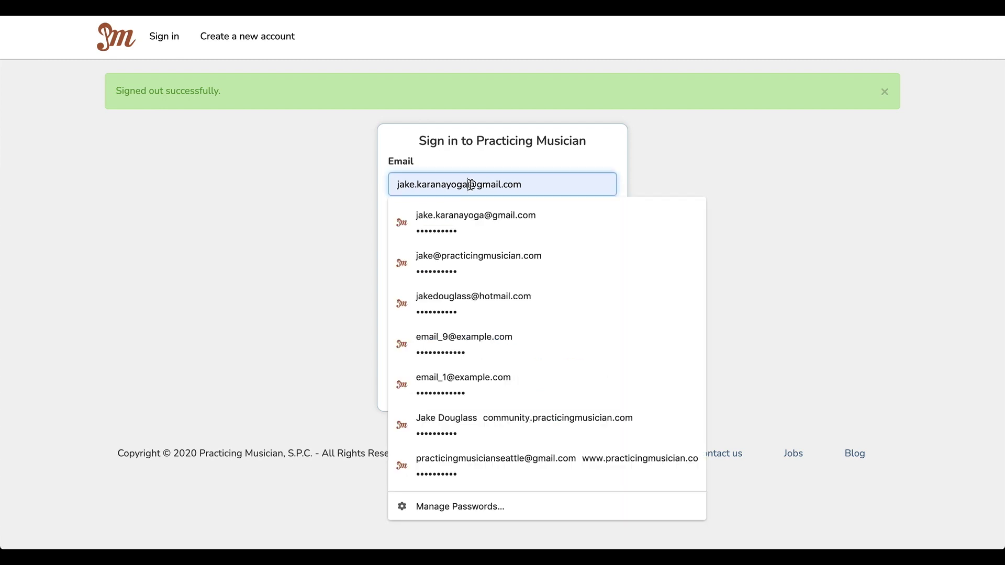
# Step: Sign in as the student with '+4' added to the email and the pasted password, then open Embouchure
pyautogui.click(471, 184)
pyautogui.write('+4')
pyautogui.press('Tab')
pyautogui.press('super+v')
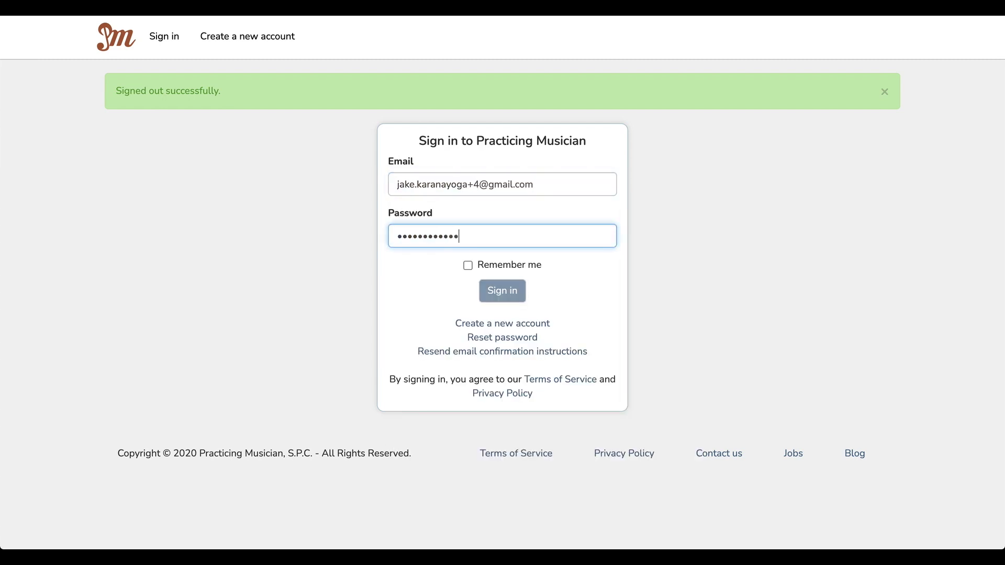
pyautogui.press('Return')
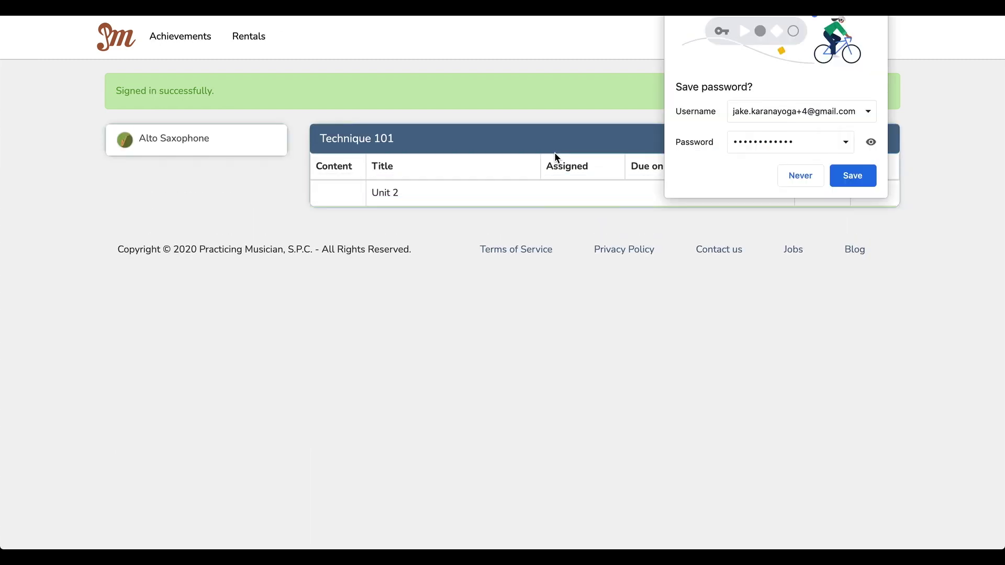
pyautogui.click(812, 174)
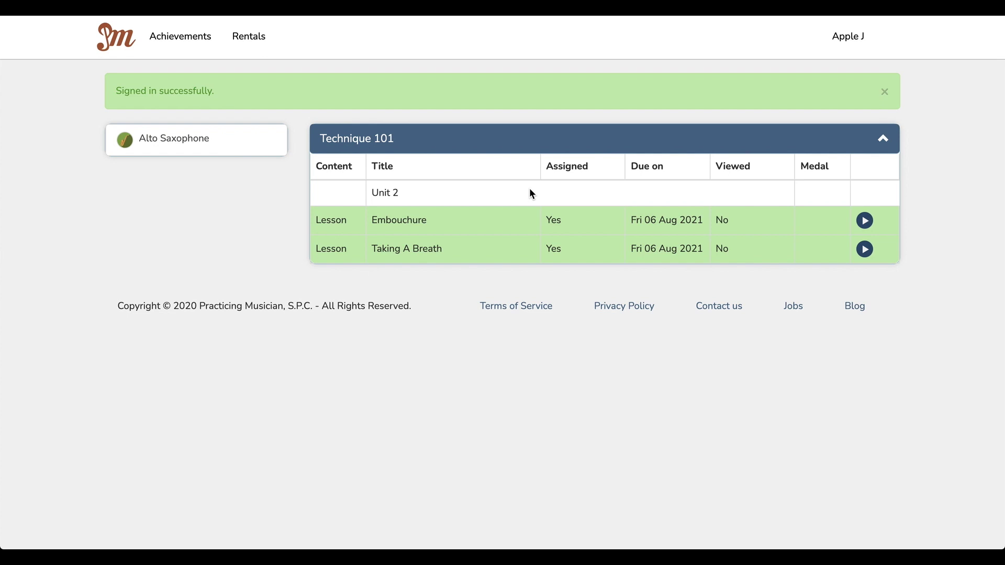
pyautogui.click(863, 221)
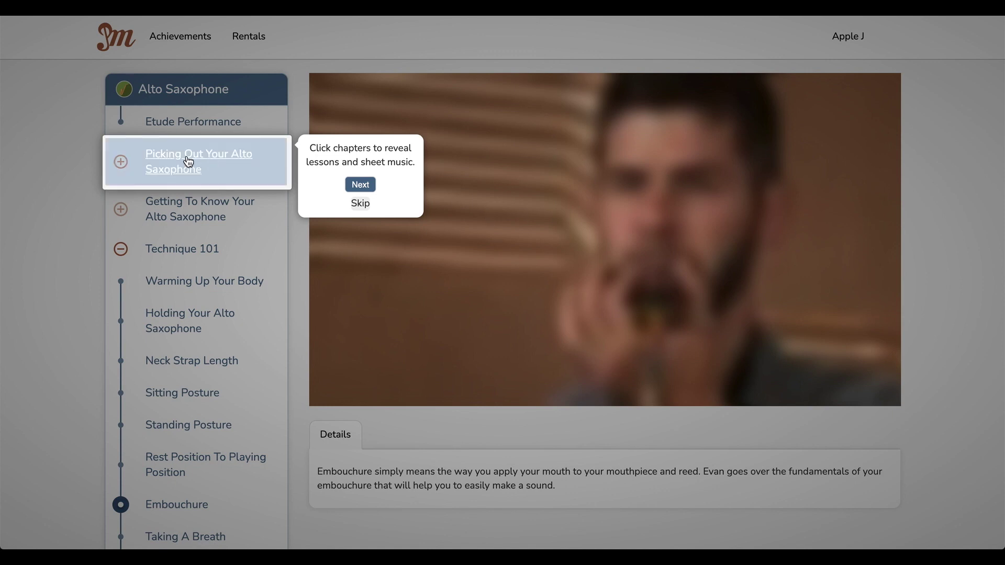
# Step: Skip the tour, seek the Embouchure video to the end, and submit placeholder answers to both reflections
pyautogui.click(361, 203)
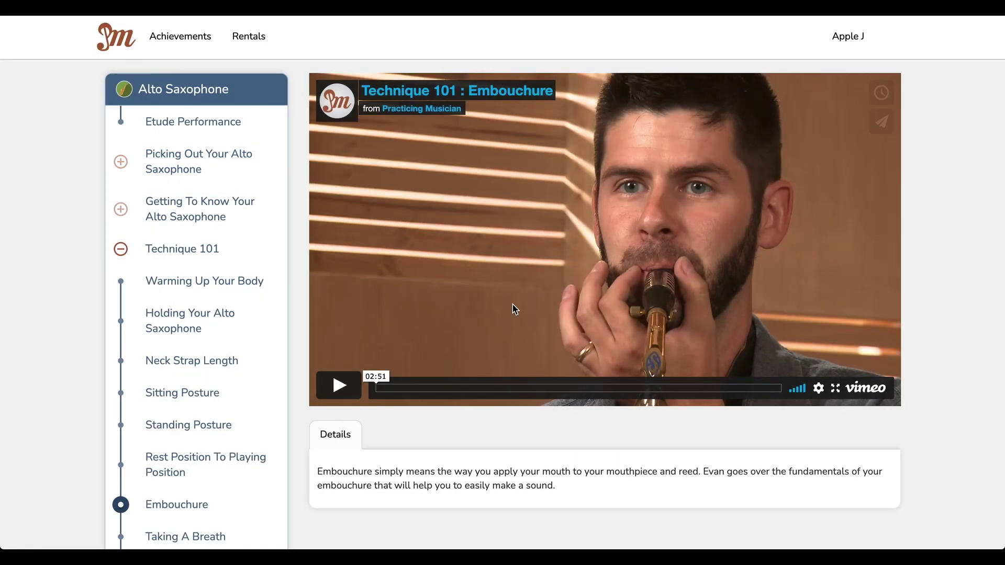
pyautogui.click(774, 395)
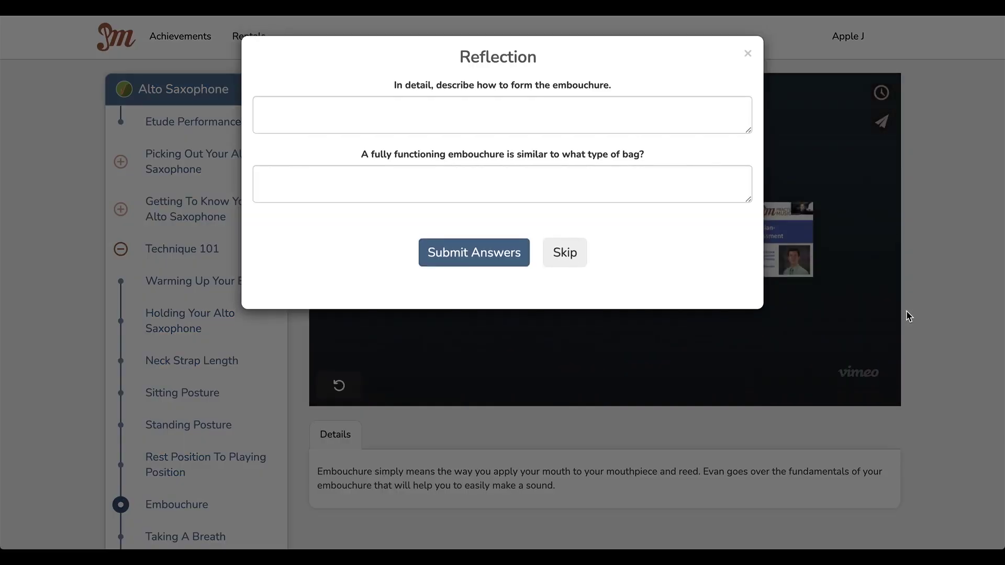
pyautogui.click(496, 121)
pyautogui.write('ij;fejaif;')
pyautogui.press('Tab')
pyautogui.write('fkle;jafkl;jkl')
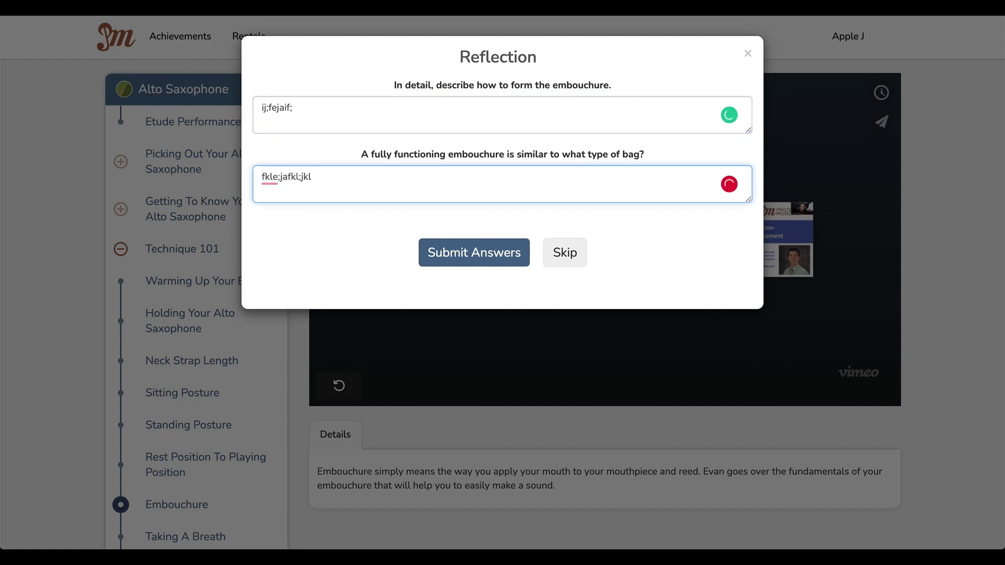
pyautogui.click(683, 246)
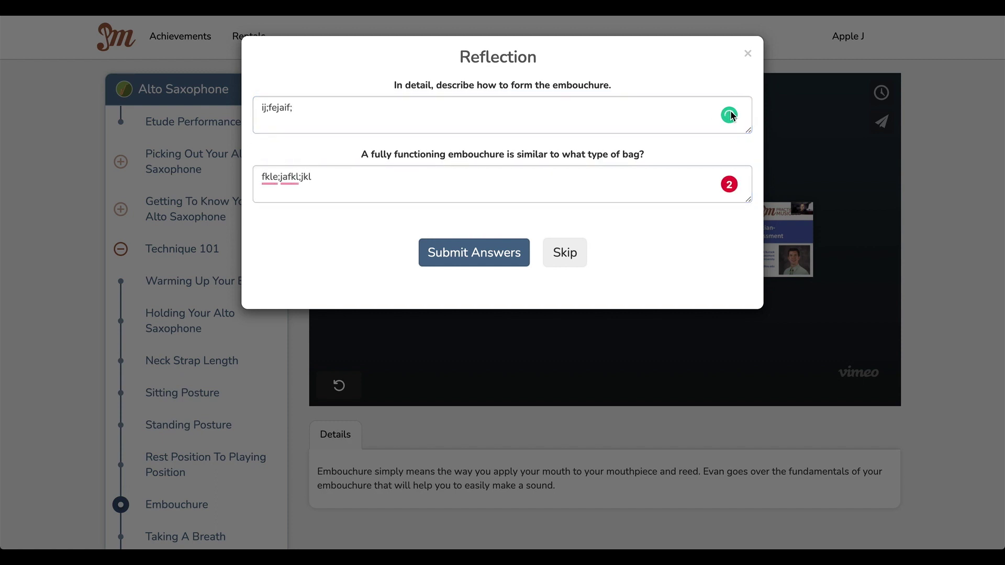
pyautogui.moveTo(728, 186)
pyautogui.click(477, 250)
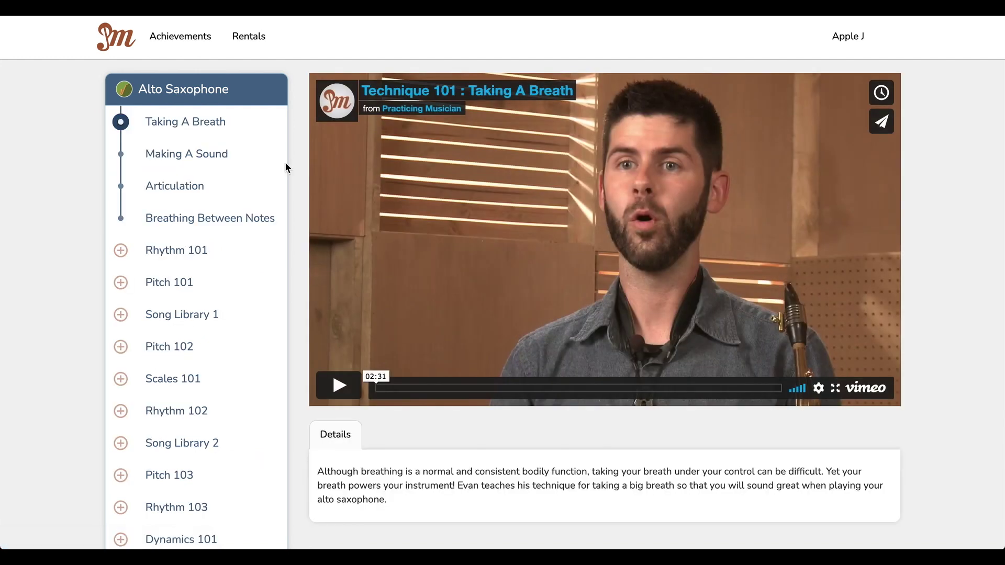
# Step: Open the Practice Log for Quarter March under Rhythm 101
pyautogui.scroll(-1, 170, 223)
pyautogui.click(168, 224)
pyautogui.scroll(-4, 167, 225)
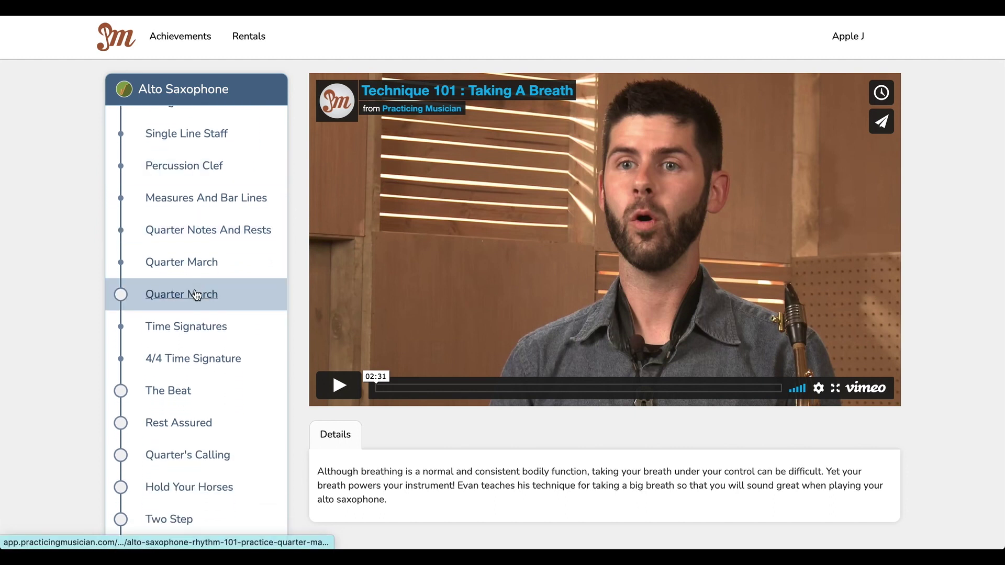
pyautogui.click(196, 294)
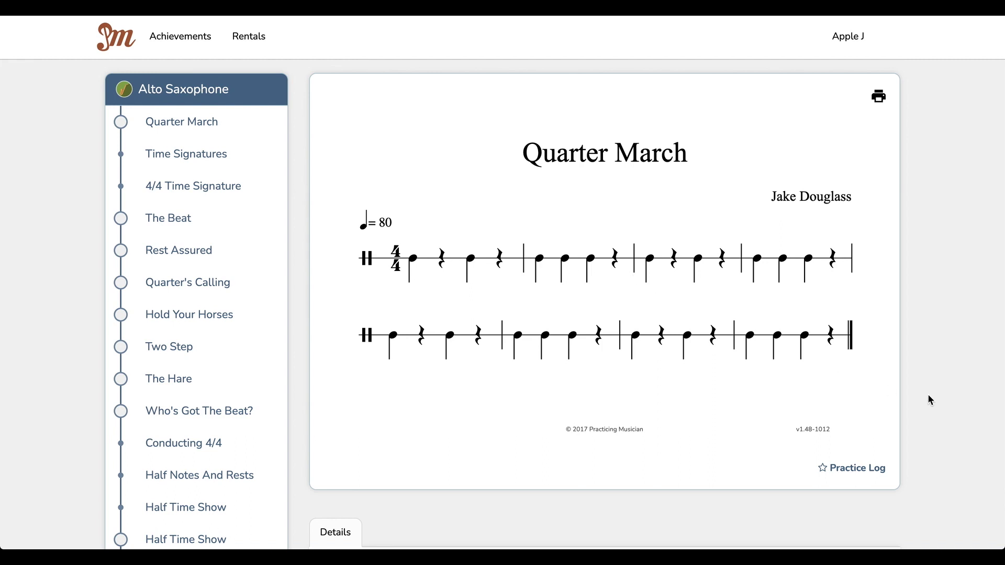
pyautogui.click(853, 473)
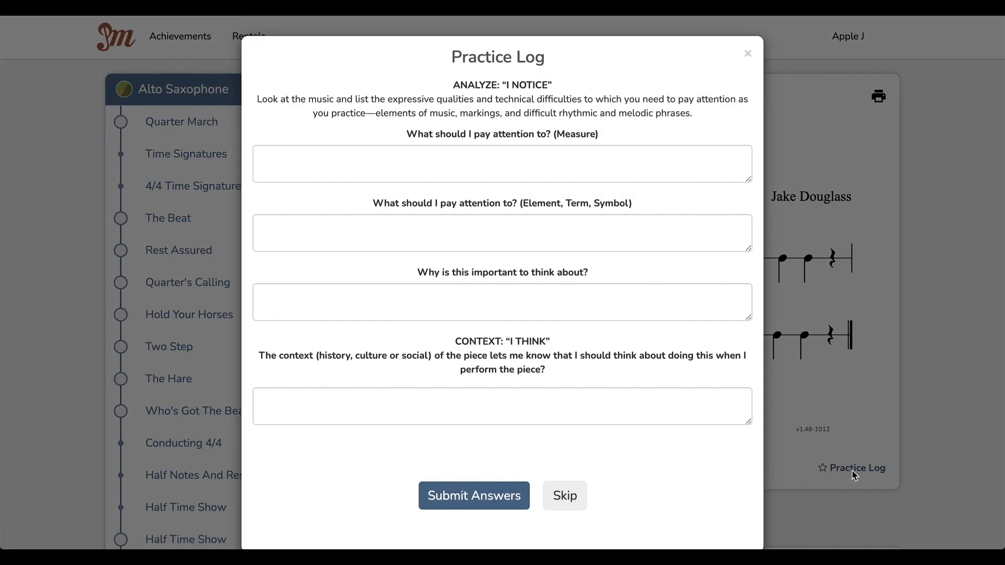
# Step: Type placeholder answers into the Measure, element/term/symbol, why-important and context questions and submit
pyautogui.click(539, 178)
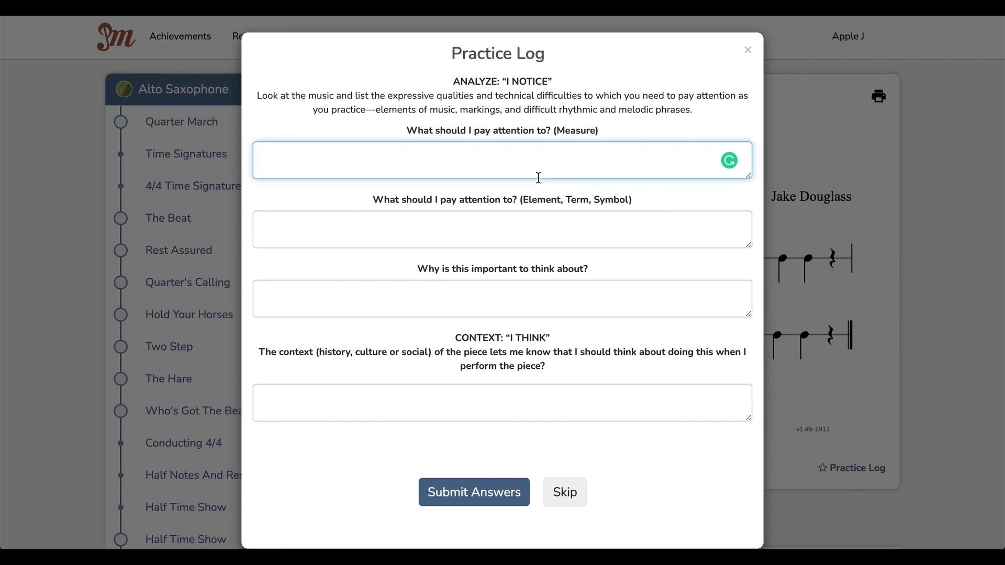
pyautogui.write('iv;rjagilji;')
pyautogui.press('Tab')
pyautogui.write('jkle;jiafgjil')
pyautogui.press('Tab')
pyautogui.write('j;lf;djl;fij')
pyautogui.press('Tab')
pyautogui.write('ljfilejaflij')
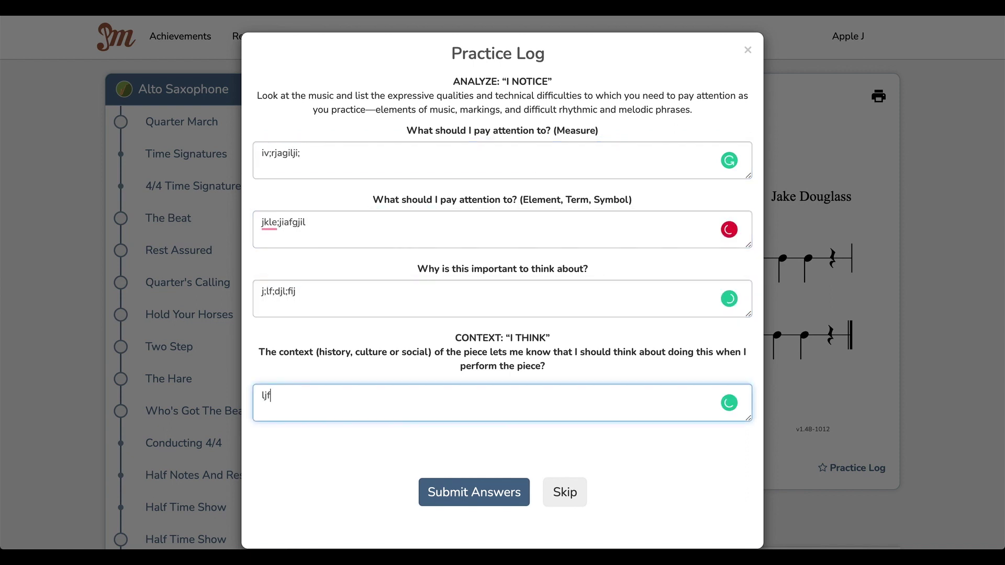
pyautogui.press('Tab')
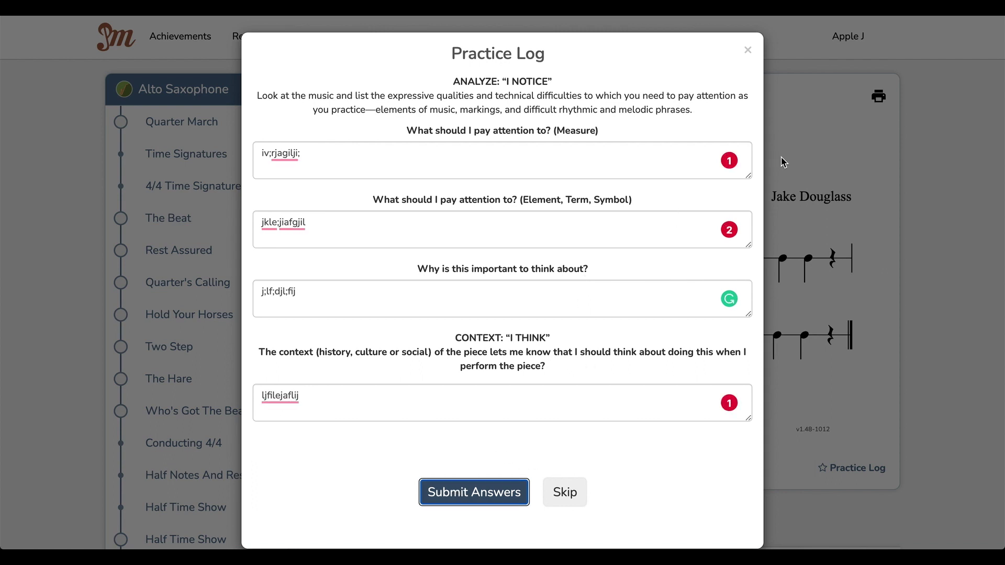
pyautogui.click(494, 482)
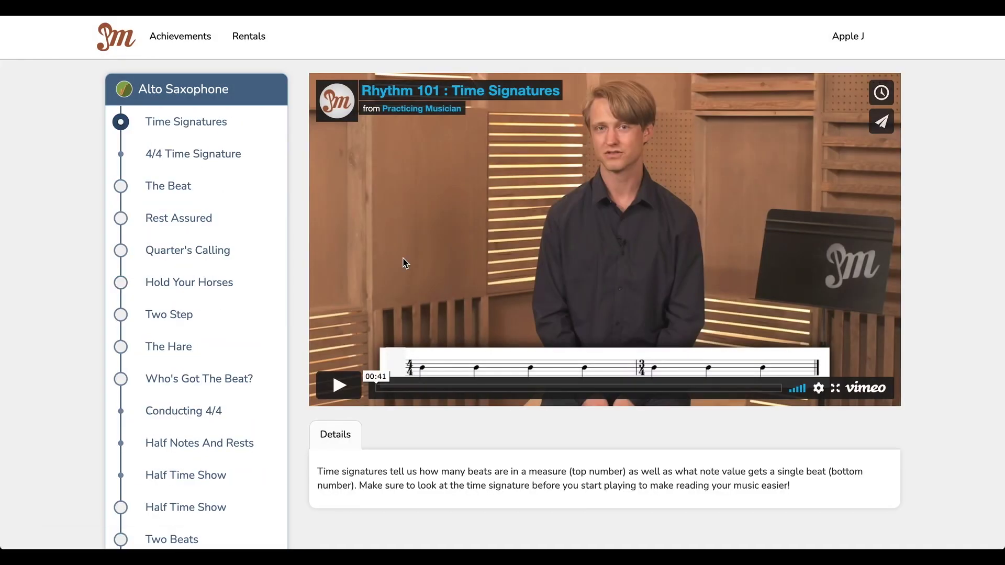
# Step: Check the Technique 101 progress under Achievements, then log the student out
pyautogui.click(188, 40)
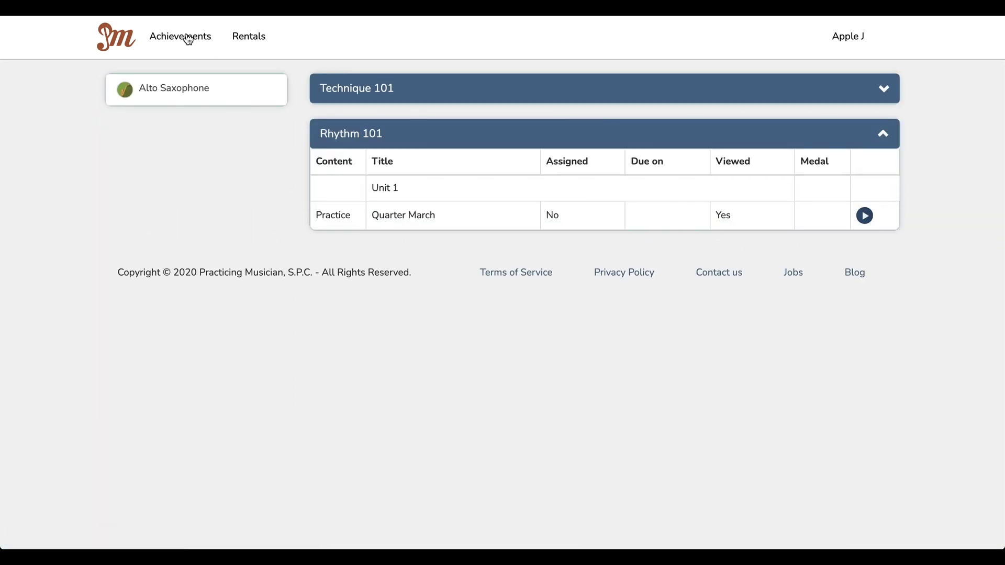
pyautogui.click(456, 90)
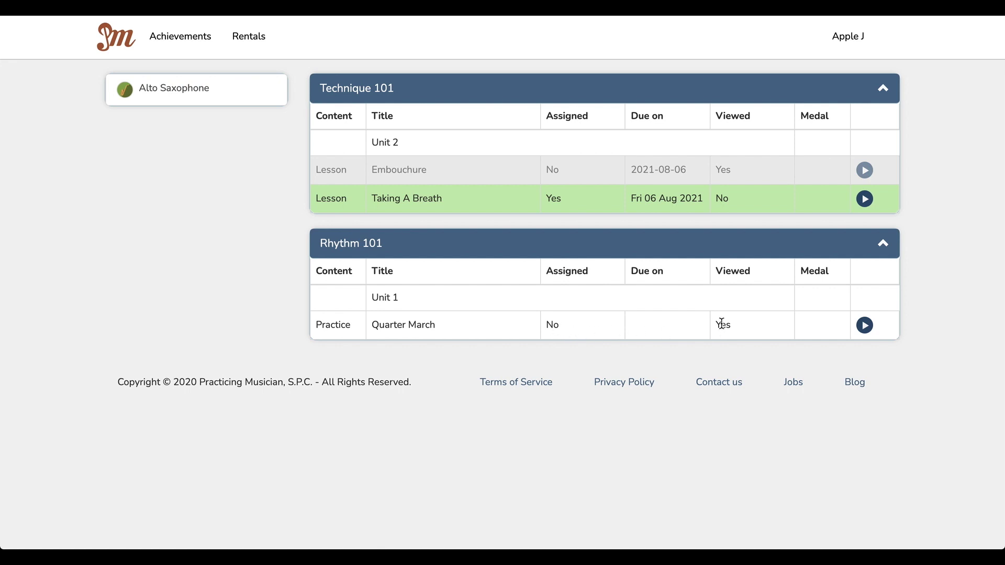
pyautogui.click(847, 42)
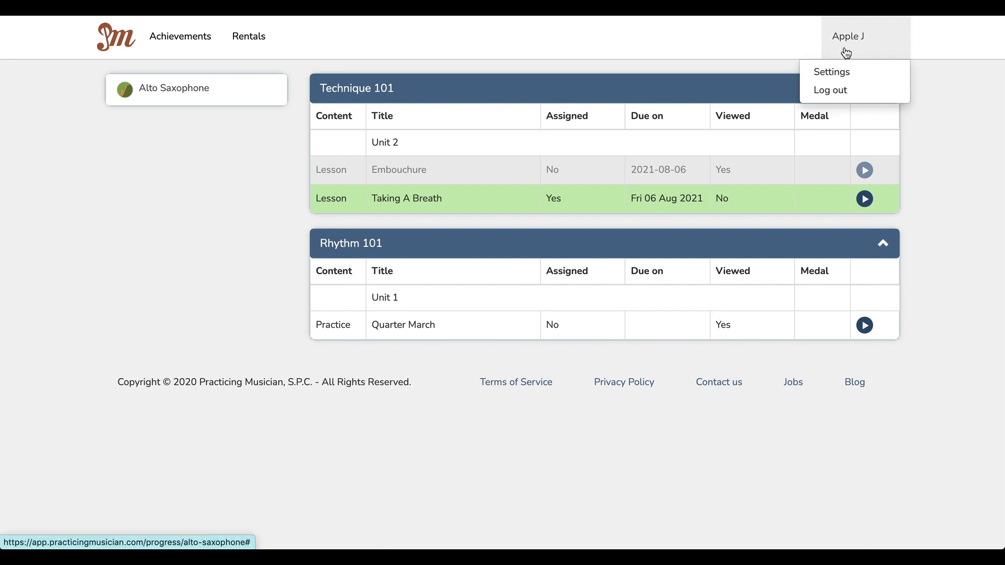
pyautogui.click(835, 90)
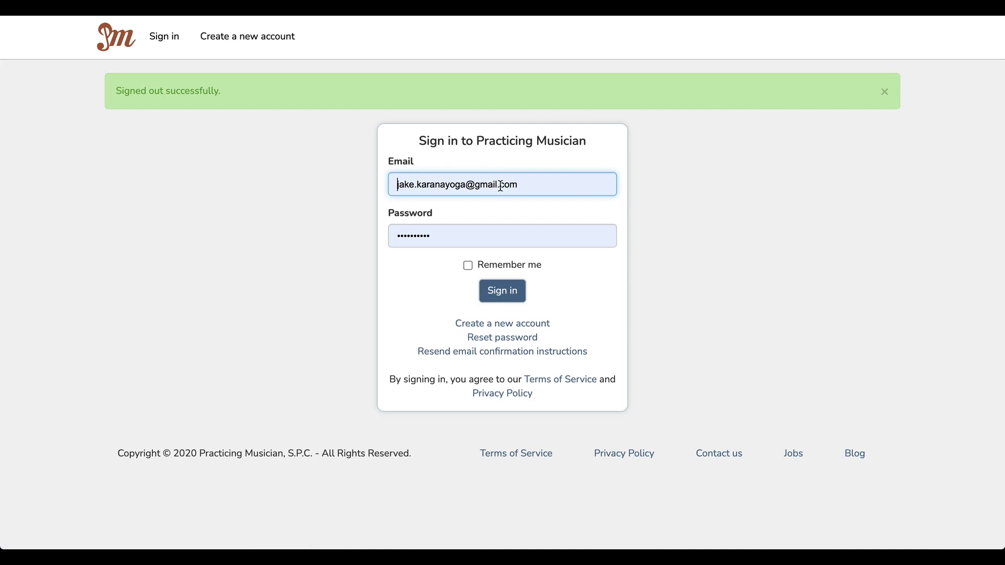
# Step: Sign in as the teacher and open the class 1 student's progress with Technique 101 expanded
pyautogui.click(502, 297)
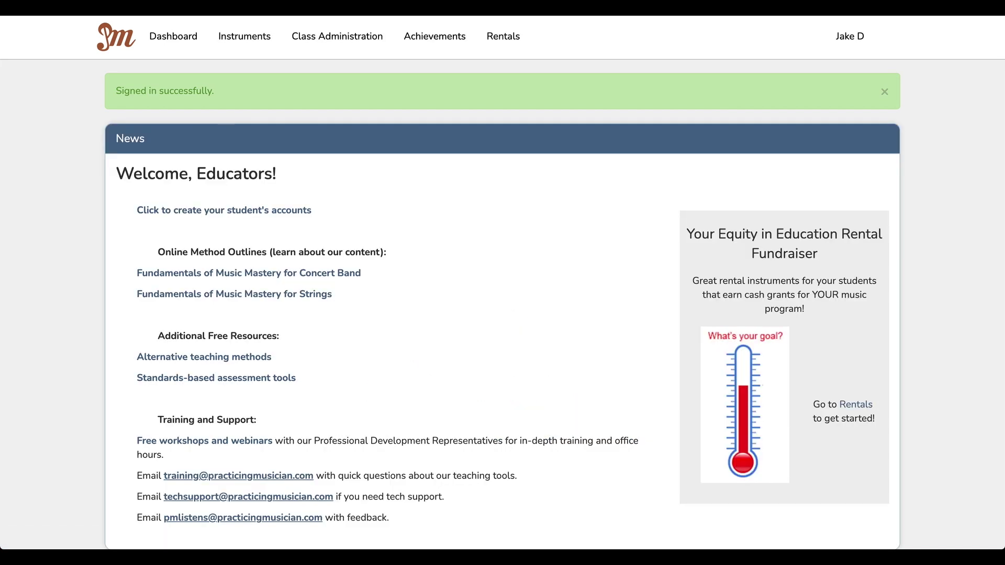
pyautogui.click(424, 39)
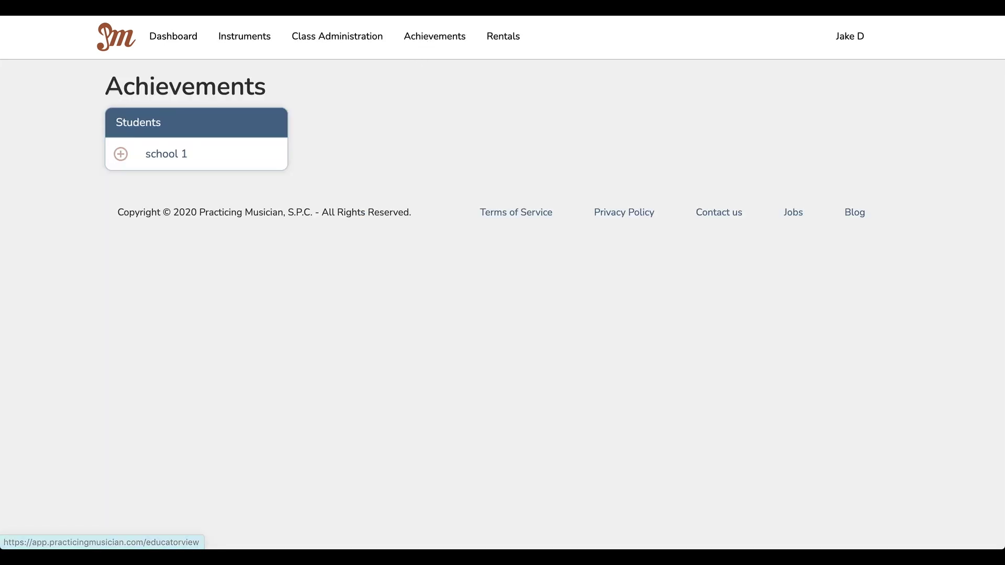
pyautogui.click(121, 153)
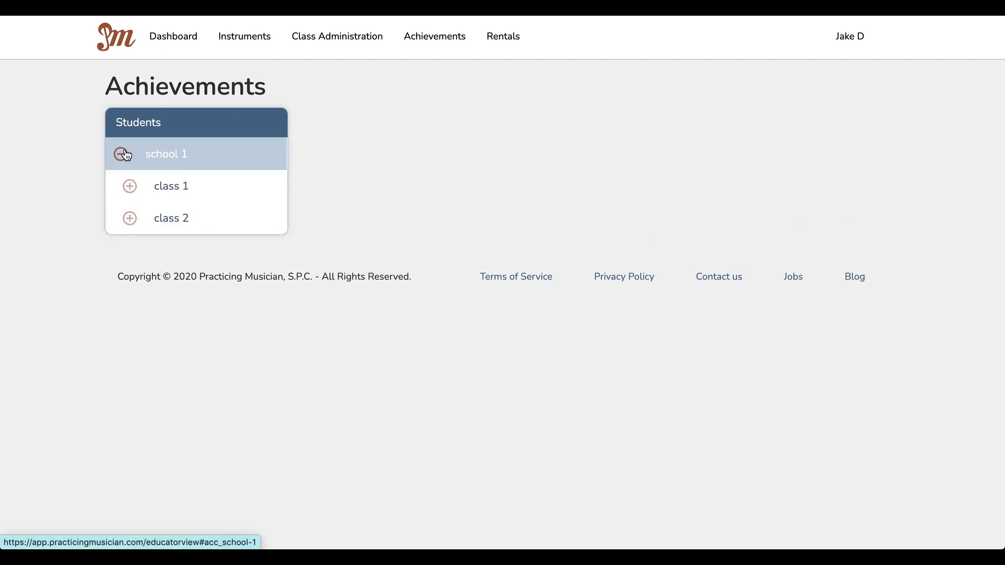
pyautogui.click(129, 187)
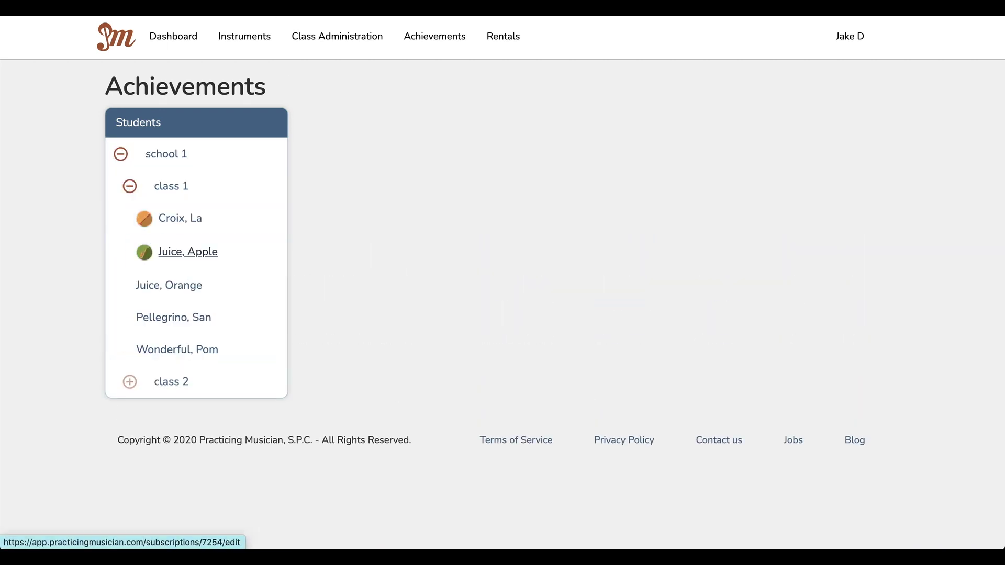
pyautogui.click(188, 252)
pyautogui.scroll(-6, 545, 202)
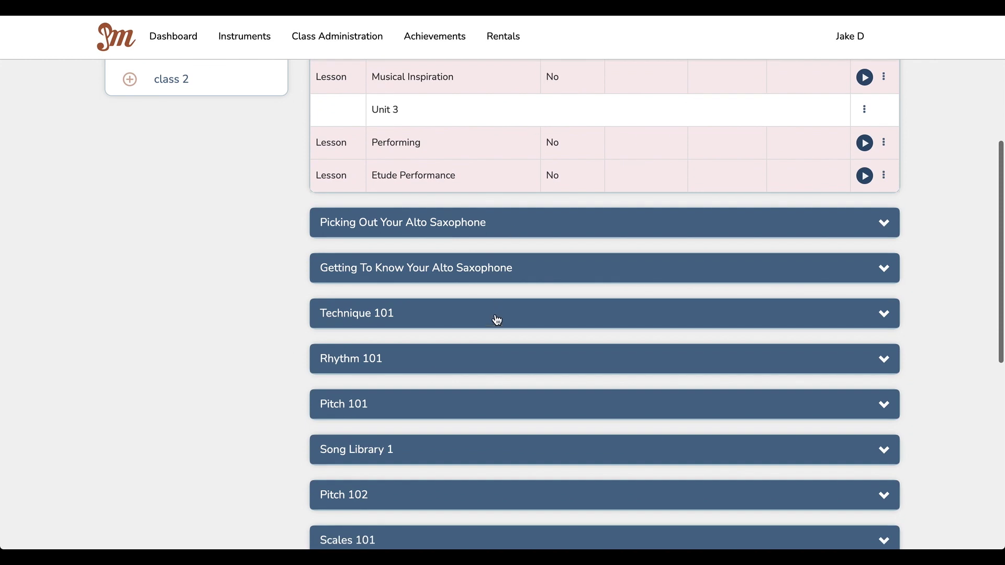
pyautogui.click(497, 320)
pyautogui.scroll(-8, 495, 319)
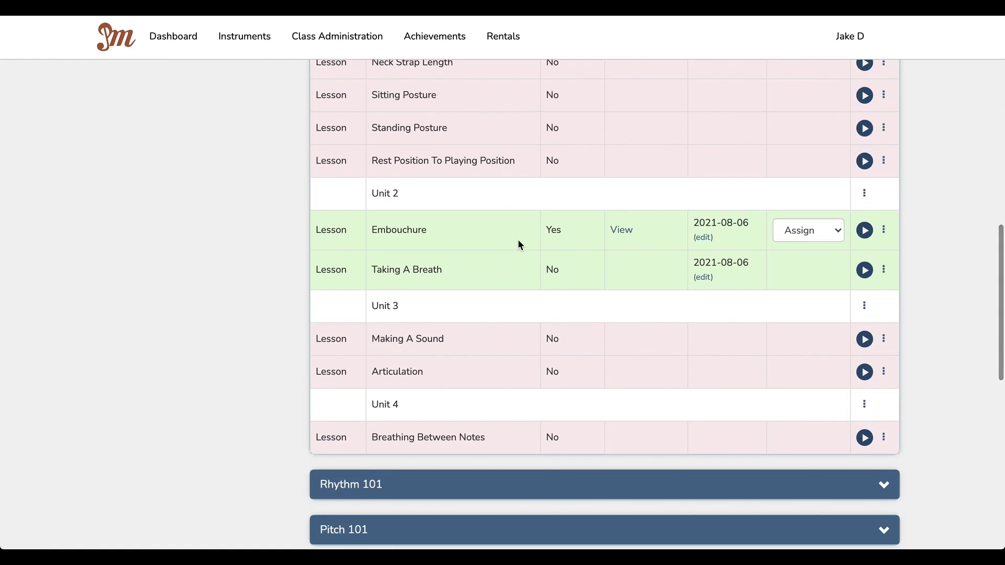
pyautogui.scroll(3, 553, 231)
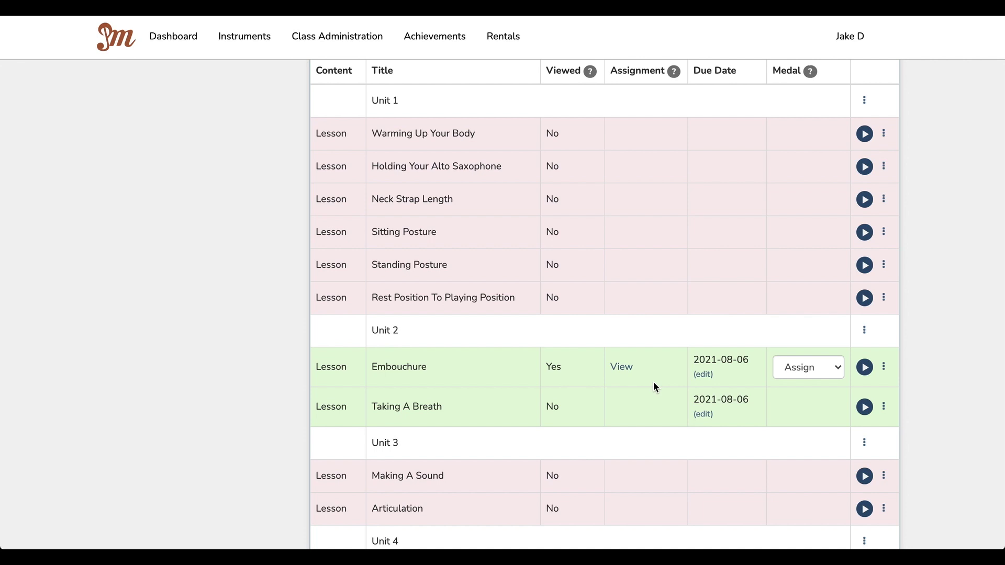
# Step: Read the student's Embouchure reflection answers, then open the Embouchure medal dropdown
pyautogui.click(623, 367)
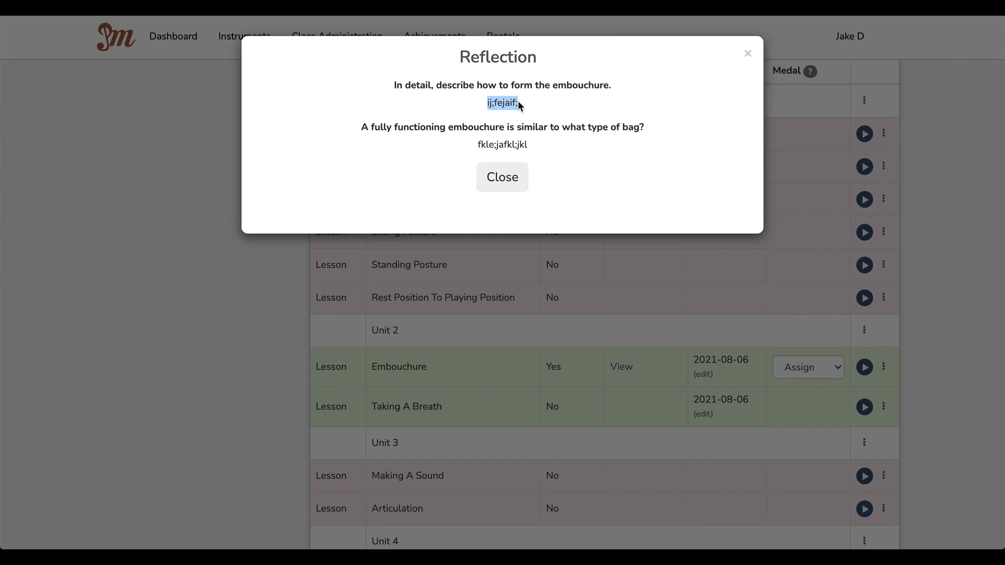
pyautogui.click(518, 103)
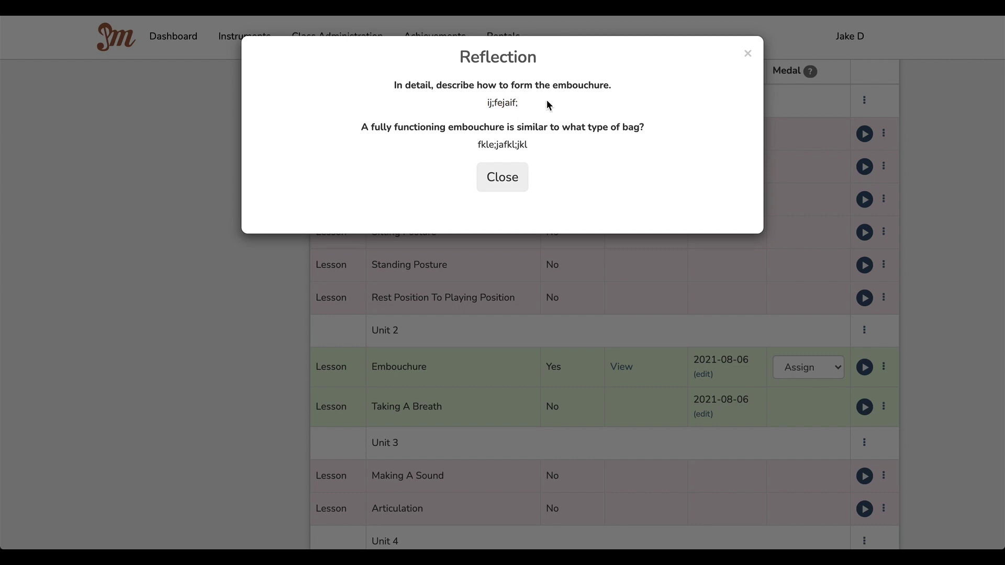
pyautogui.click(747, 53)
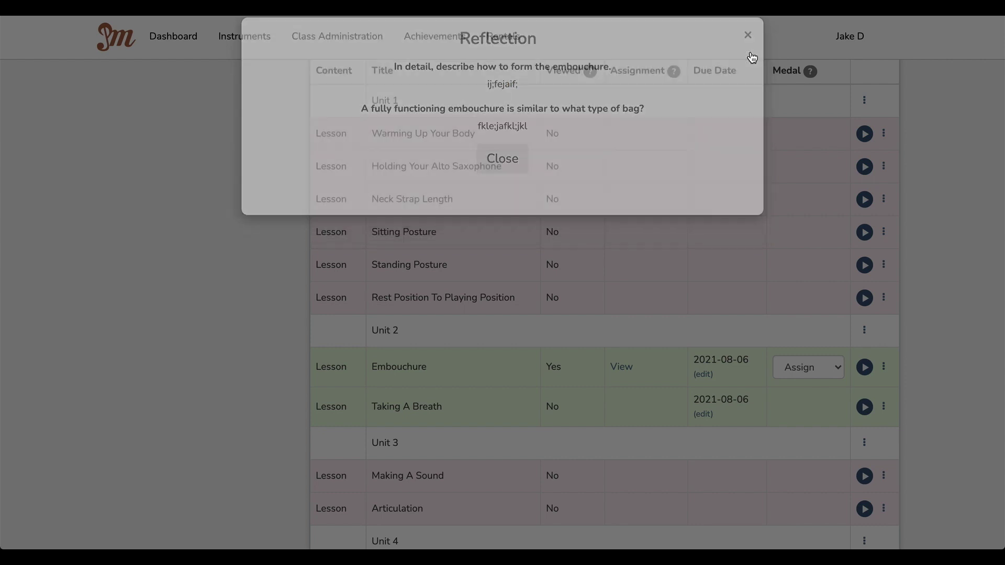
pyautogui.click(837, 365)
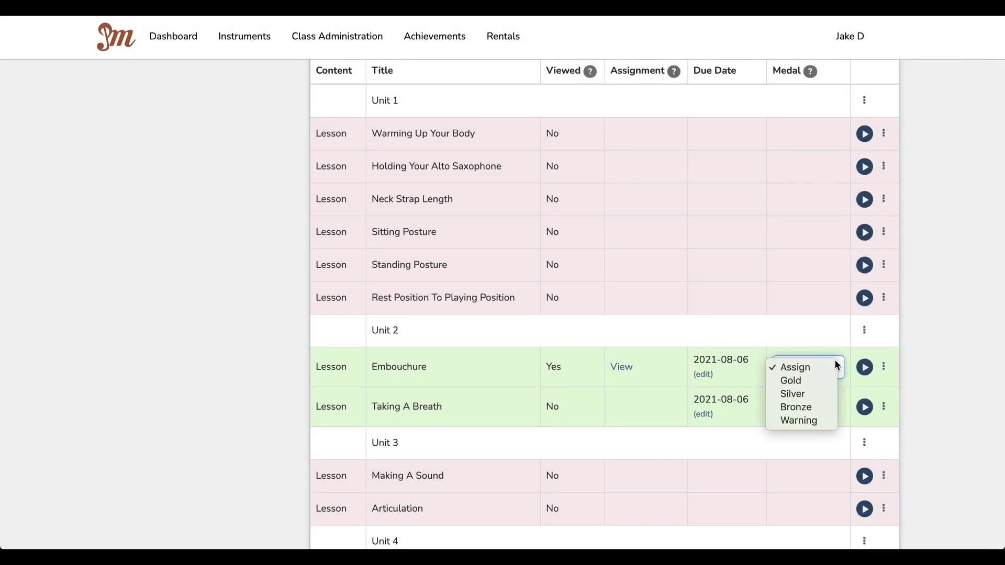
# Step: Award Embouchure a Bronze medal and expand the Rhythm 101 lessons
pyautogui.click(819, 411)
pyautogui.scroll(-4, 798, 408)
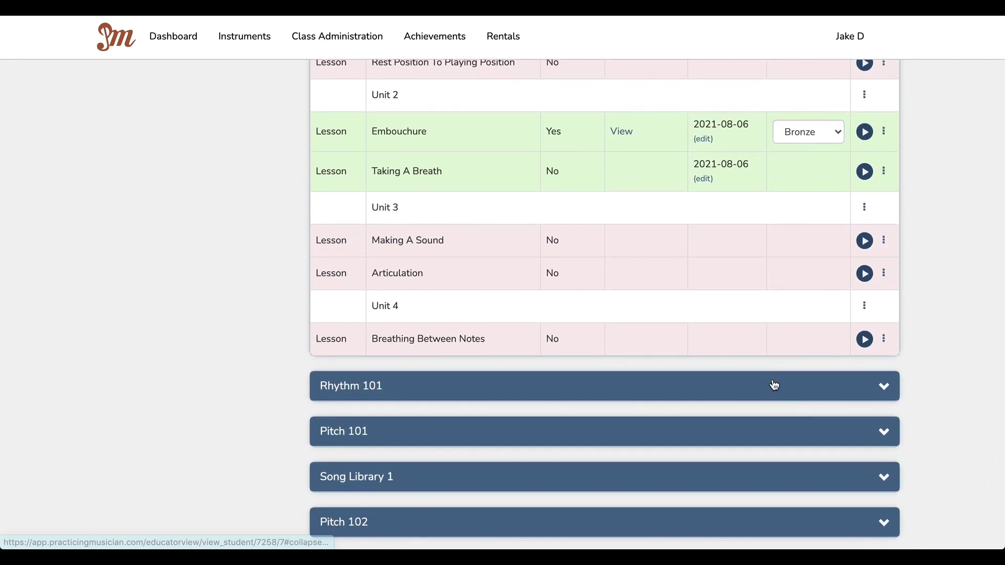
pyautogui.click(774, 384)
pyautogui.scroll(-2, 773, 384)
pyautogui.scroll(-5, 772, 378)
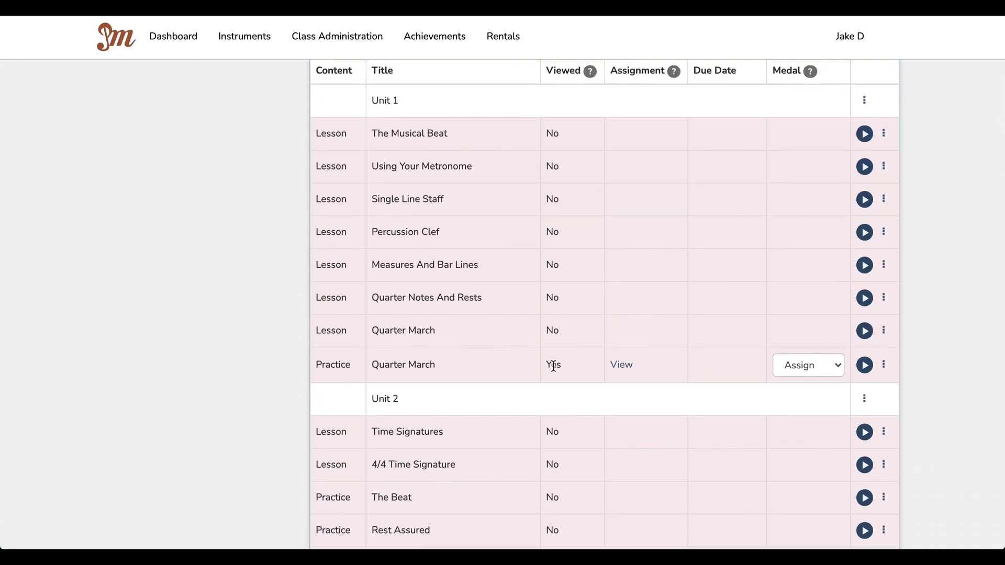
# Step: Review the Quarter March reflection and award it a Gold medal
pyautogui.click(621, 364)
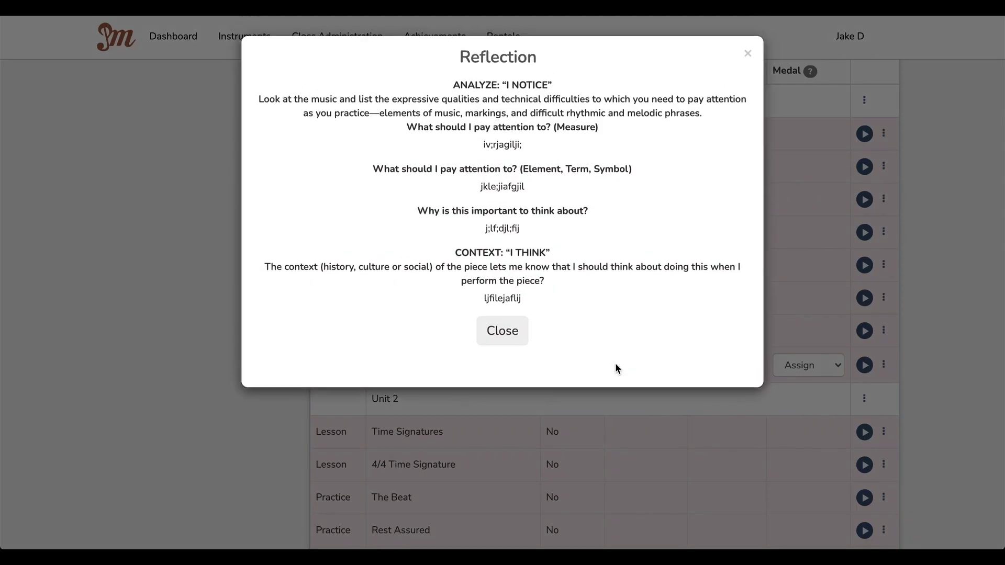
pyautogui.click(510, 333)
pyautogui.click(835, 371)
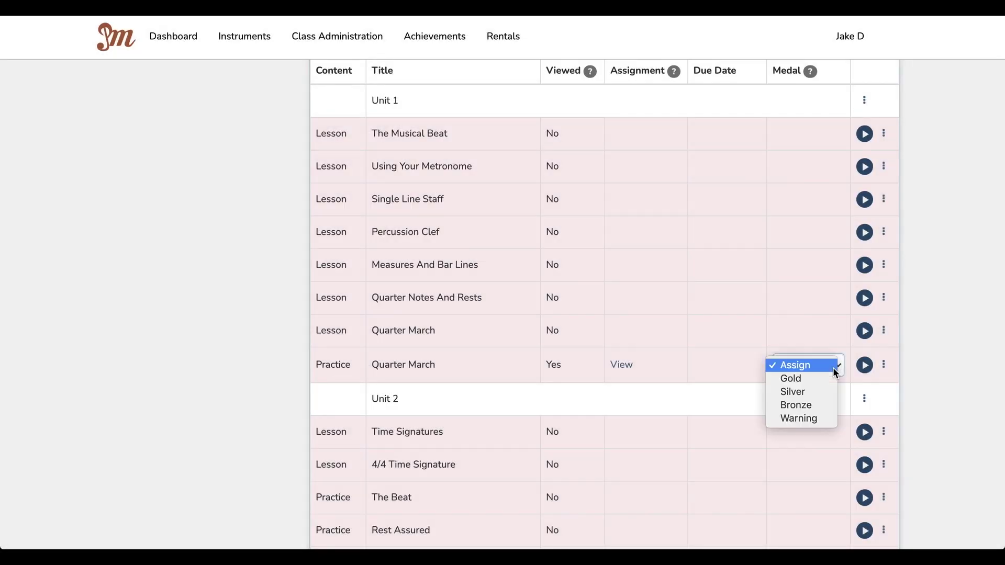
pyautogui.click(817, 379)
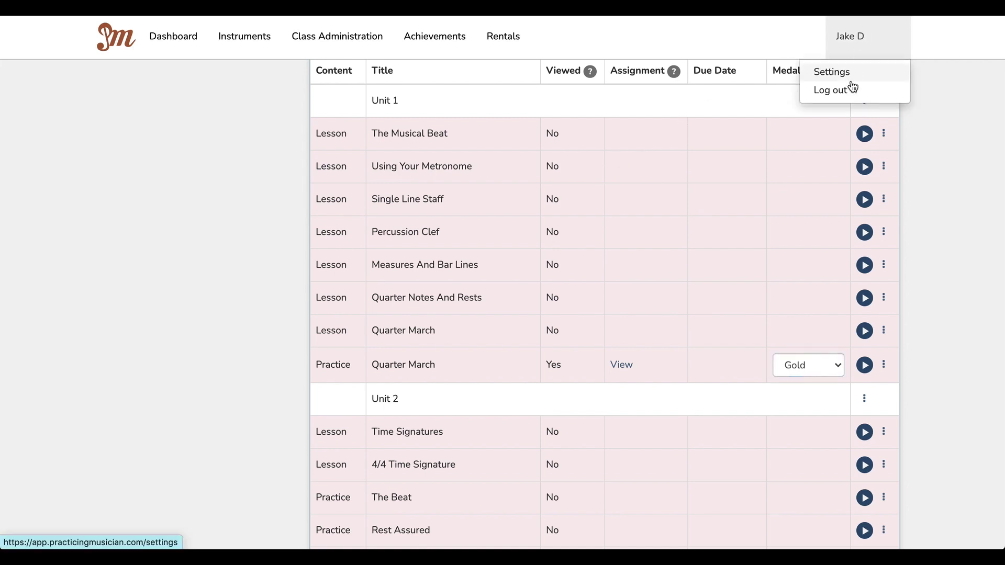
# Step: Sign out the teacher and sign in as the student with the '+4' email and saved password
pyautogui.click(851, 91)
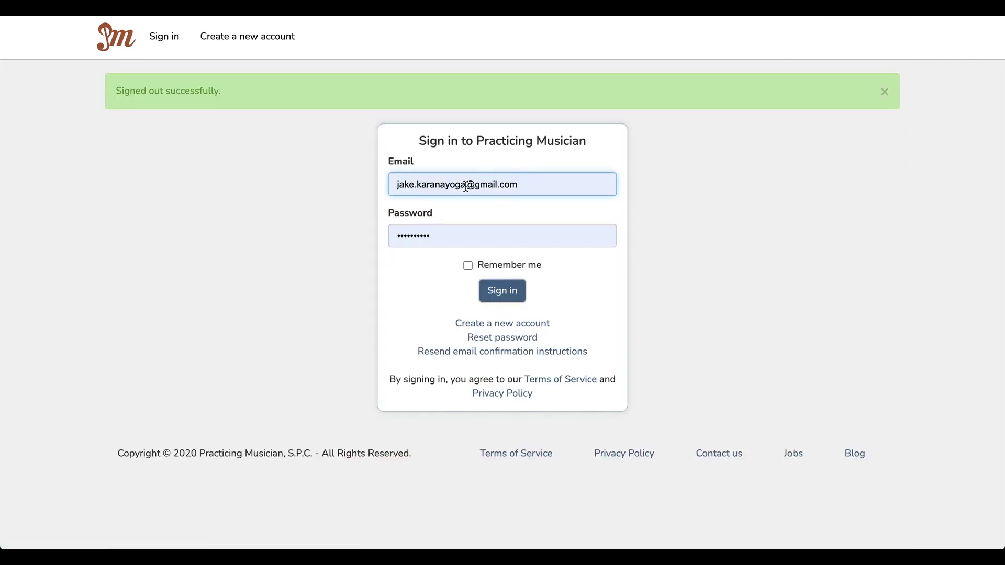
pyautogui.click(469, 185)
pyautogui.press('Return')
pyautogui.click(468, 184)
pyautogui.write('+4')
pyautogui.press('Tab')
pyautogui.write('p')
pyautogui.press('BackSpace')
pyautogui.press('Down')
pyautogui.press('Return')
pyautogui.press('Return')
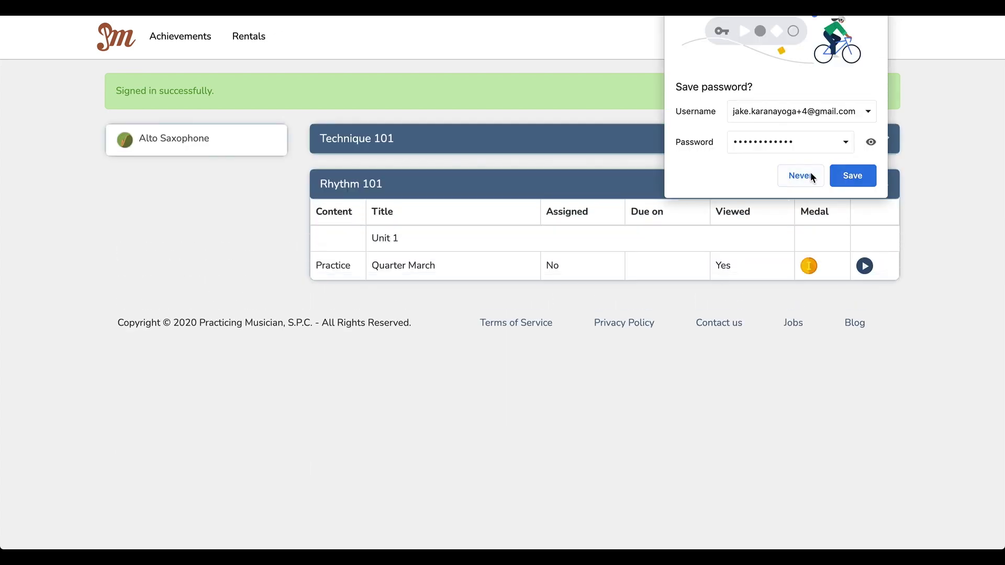
pyautogui.click(812, 177)
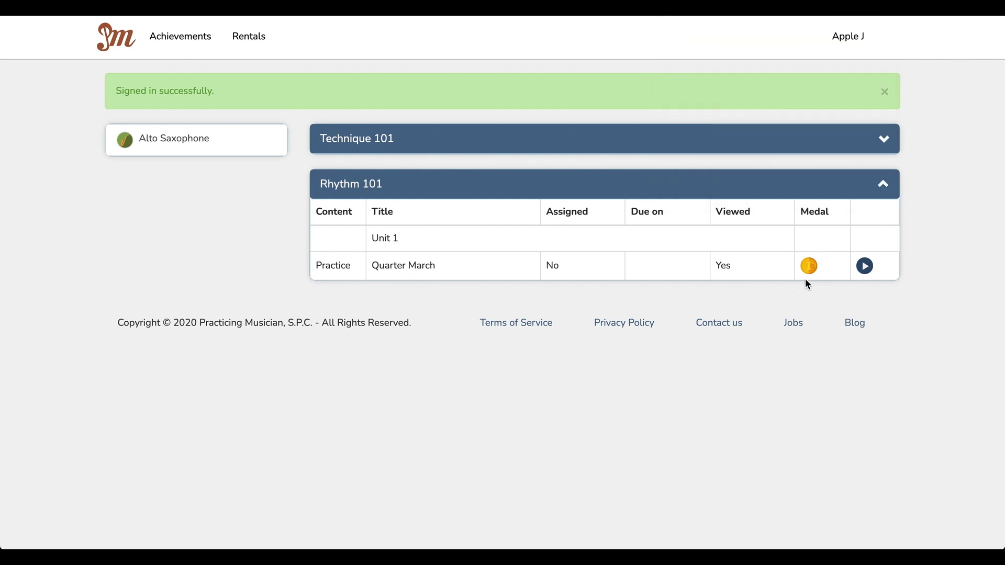
# Step: Check the medals under Technique 101, then log the student out
pyautogui.click(818, 147)
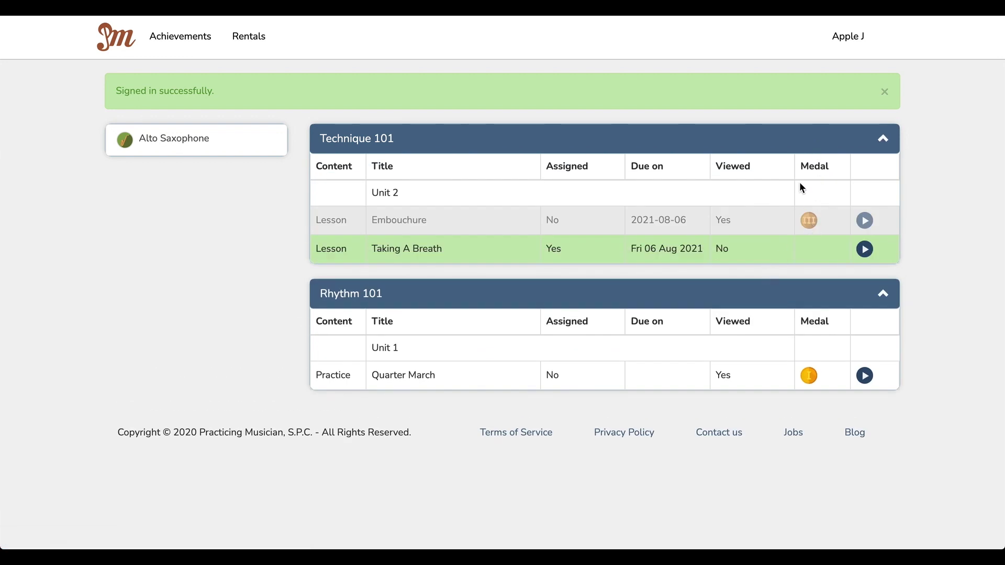
pyautogui.click(811, 148)
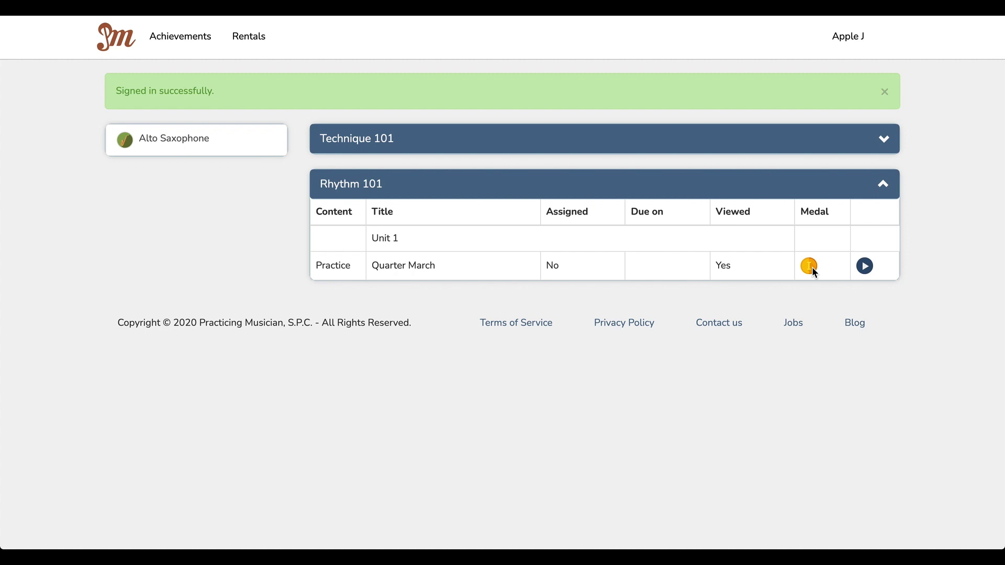
pyautogui.click(854, 38)
pyautogui.click(827, 88)
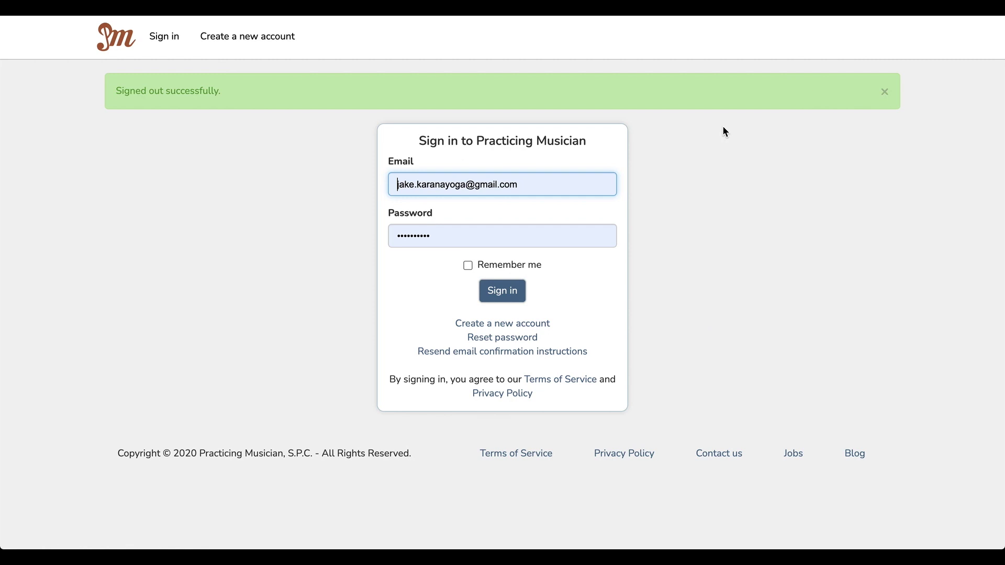
# Step: Sign back in as the teacher and add Flute to the dashboard
pyautogui.click(497, 292)
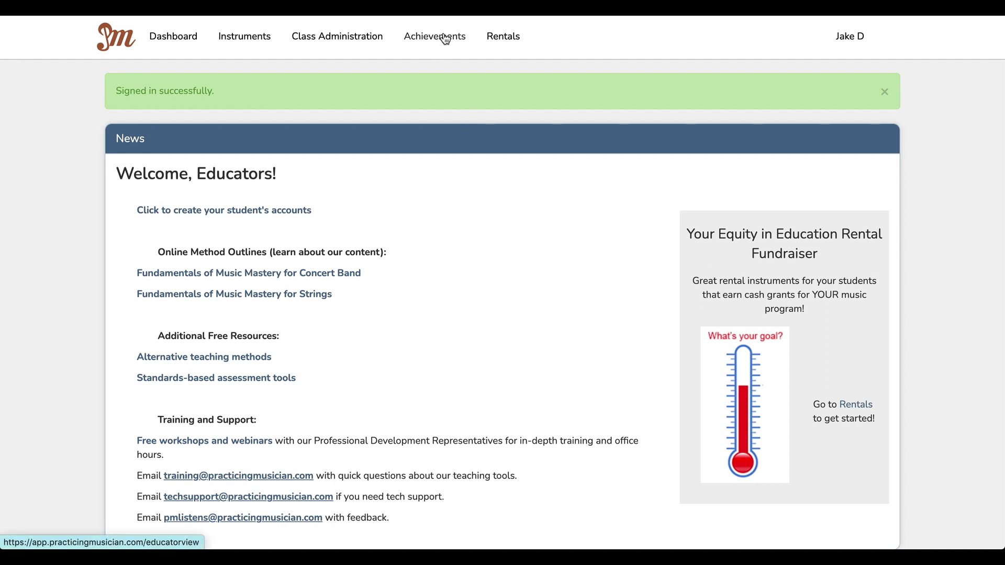
pyautogui.click(255, 44)
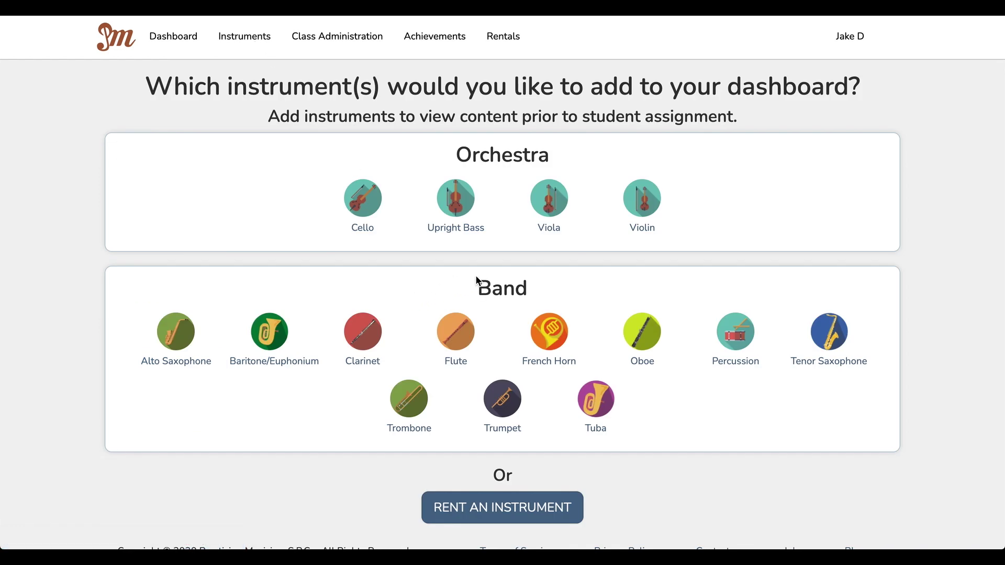
pyautogui.click(456, 332)
pyautogui.click(520, 83)
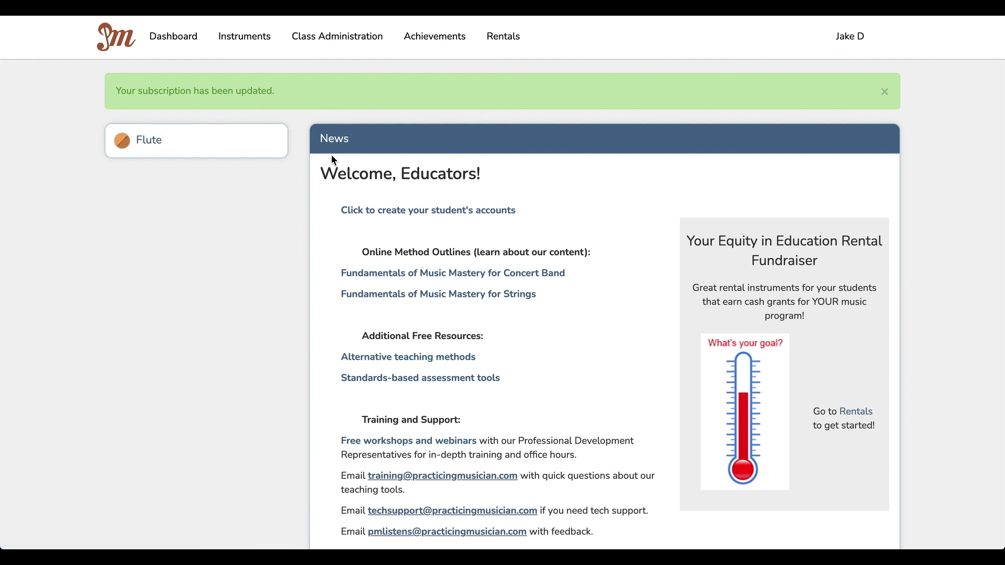
# Step: Preview the Flute course, then return to Instruments and choose French Horn
pyautogui.click(151, 154)
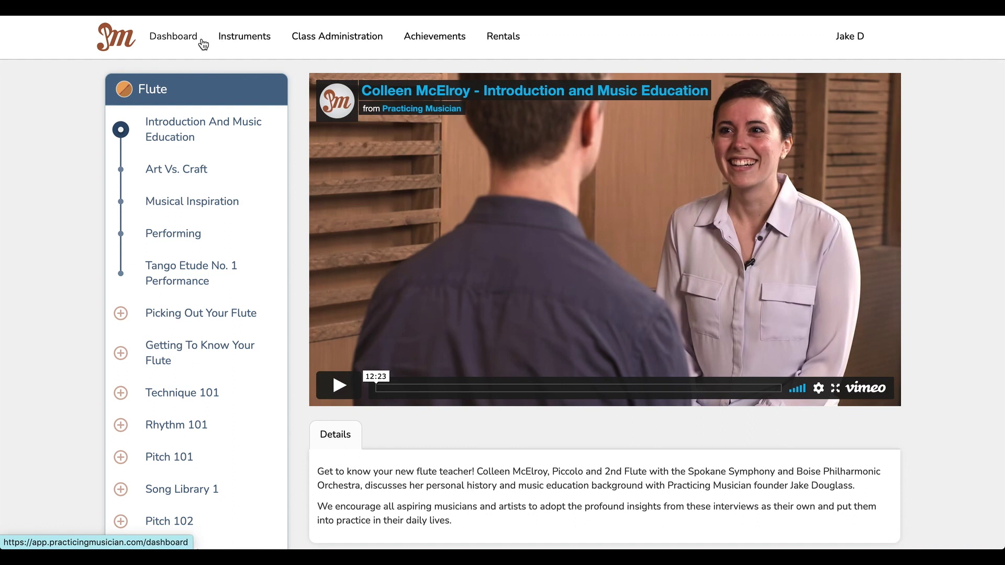
pyautogui.click(246, 44)
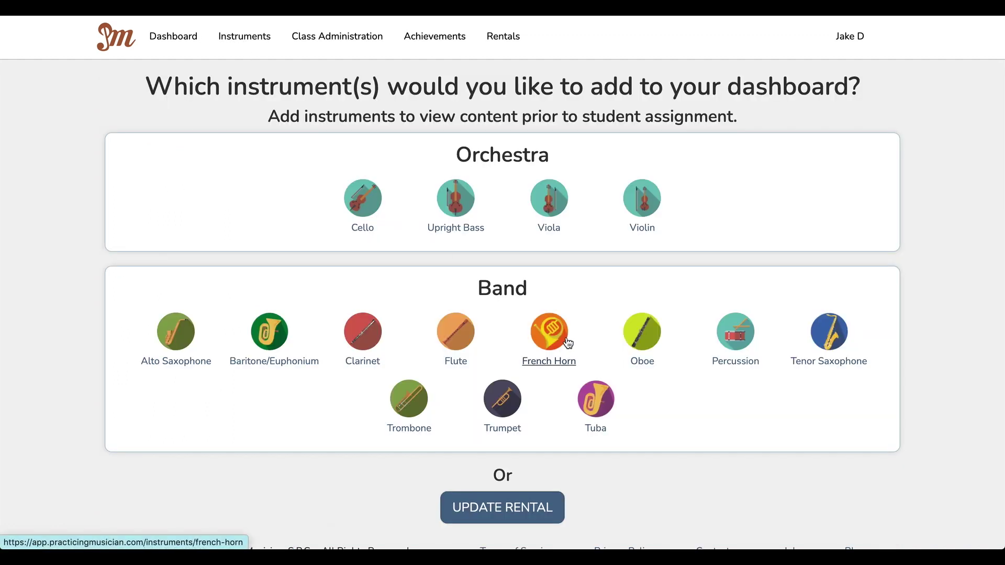
pyautogui.click(563, 341)
# Step: Confirm adding French Horn, then open its Dynamics 101 lesson 'From The Forte Yard Line!'
pyautogui.click(521, 85)
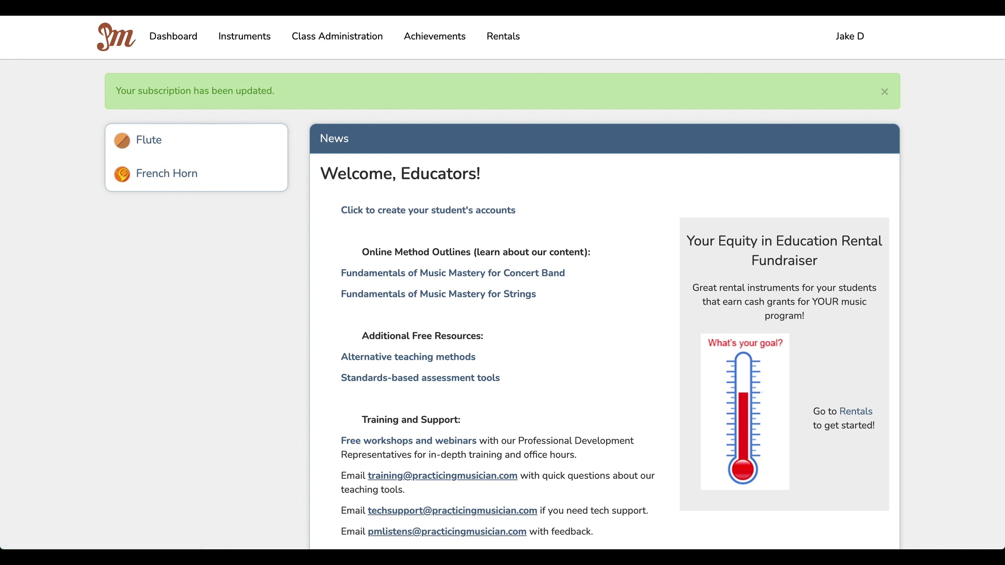
pyautogui.click(166, 174)
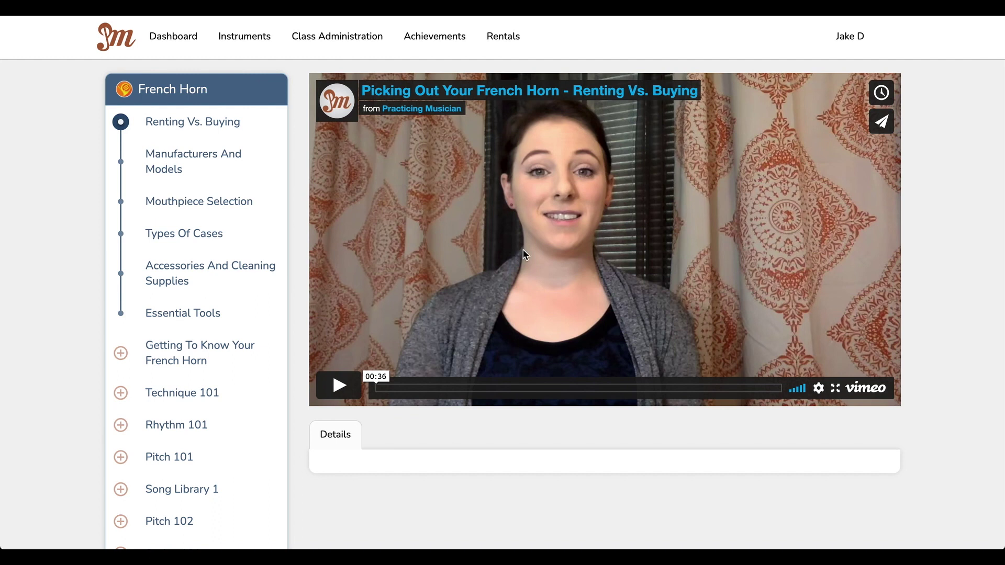
pyautogui.scroll(-5, 253, 267)
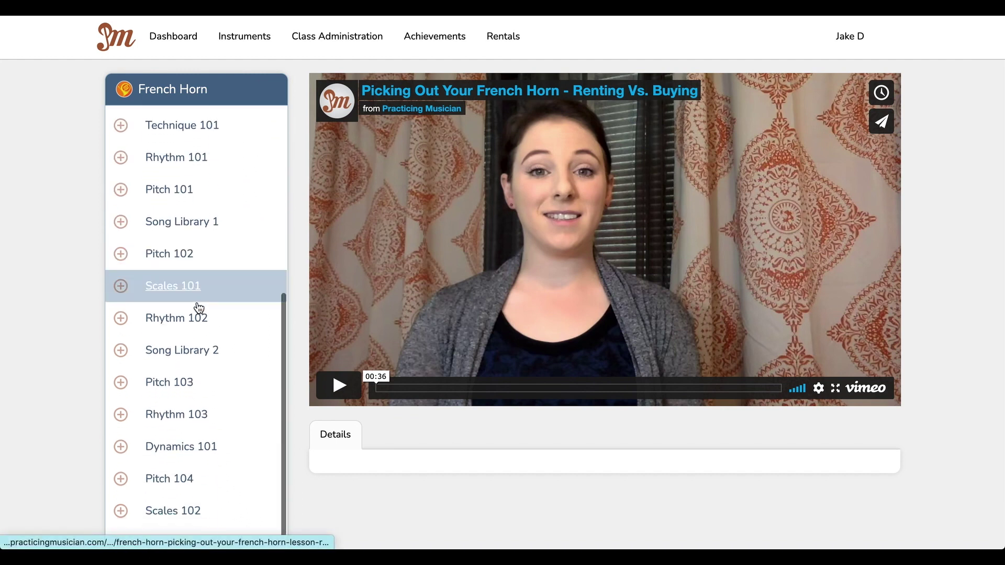
pyautogui.click(164, 445)
pyautogui.scroll(-4, 165, 436)
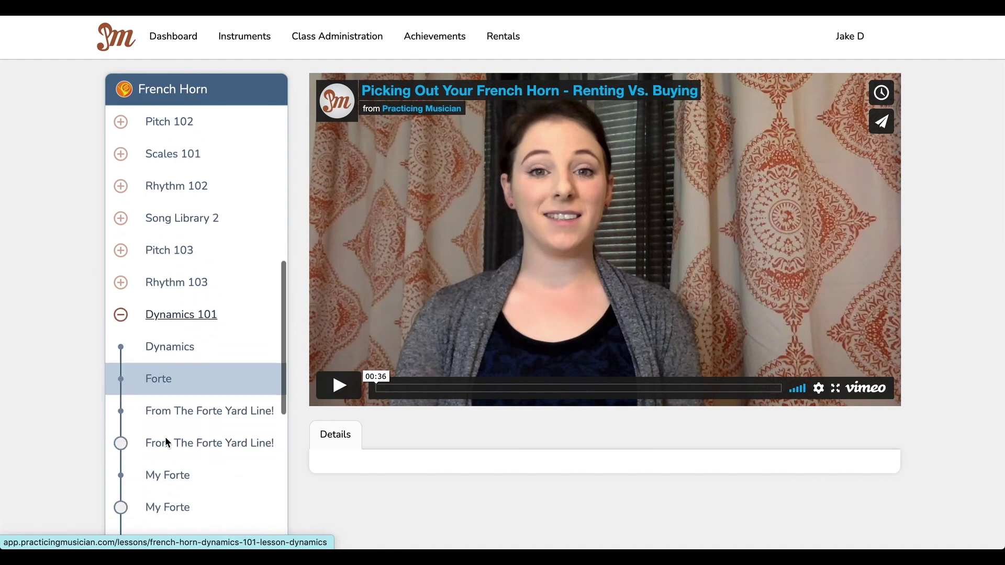
pyautogui.click(209, 327)
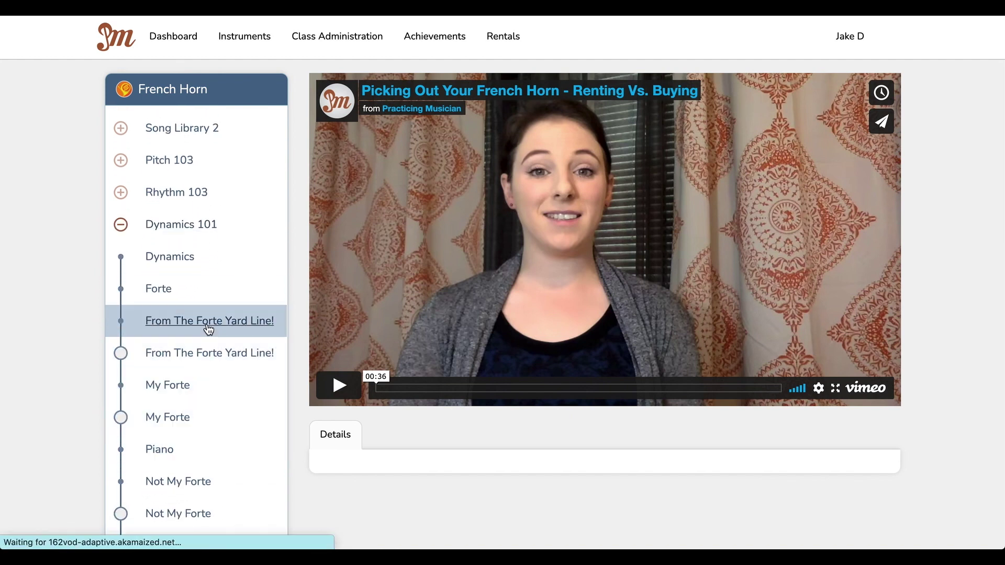